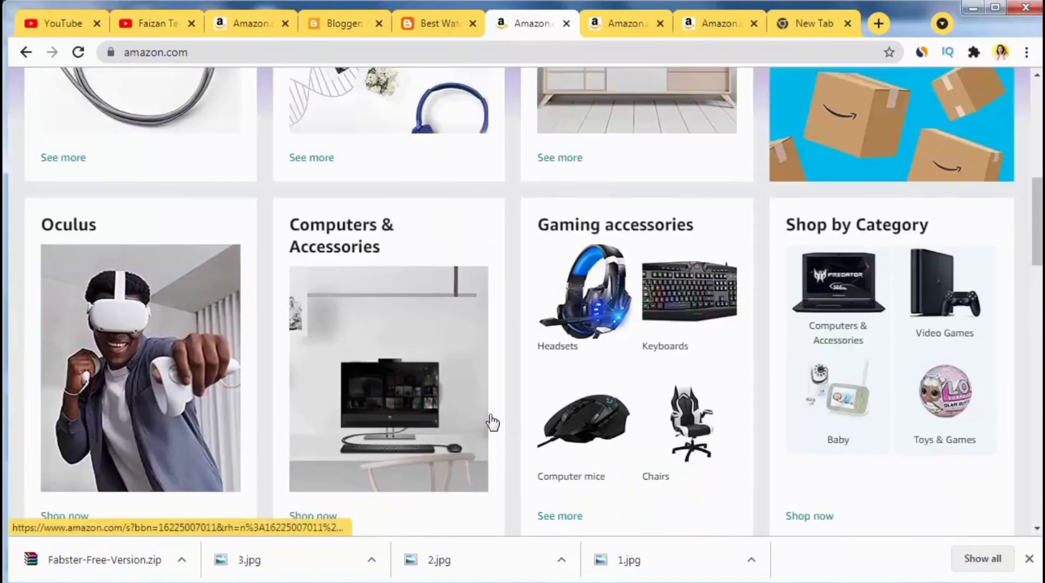
# Step: Open the Amazon Associates page from the footer's 'Become an Affiliate' link
pyautogui.scroll(-20, 490, 419)
pyautogui.scroll(1, 489, 419)
pyautogui.scroll(2, 435, 327)
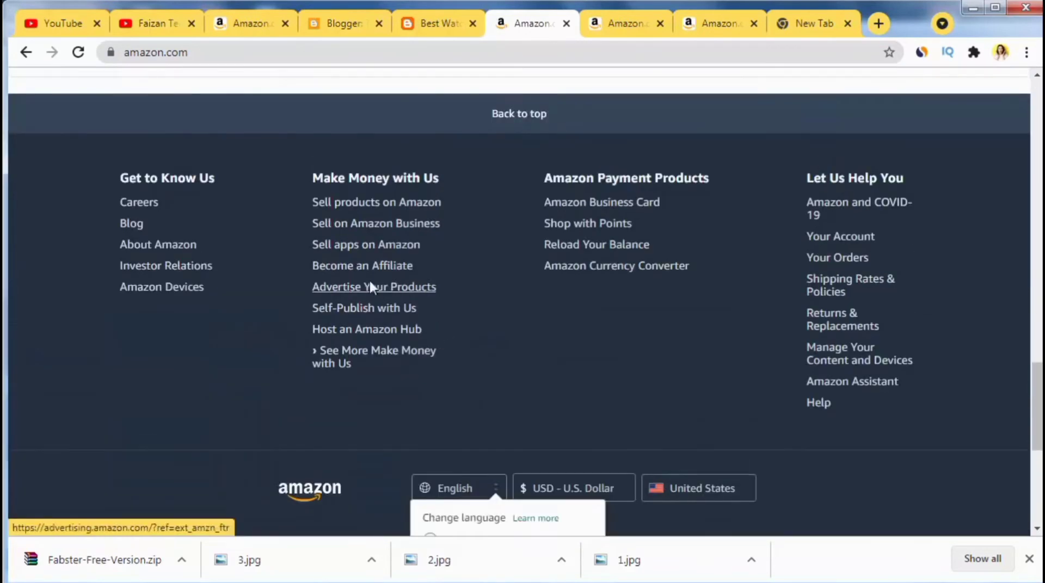
pyautogui.click(374, 268)
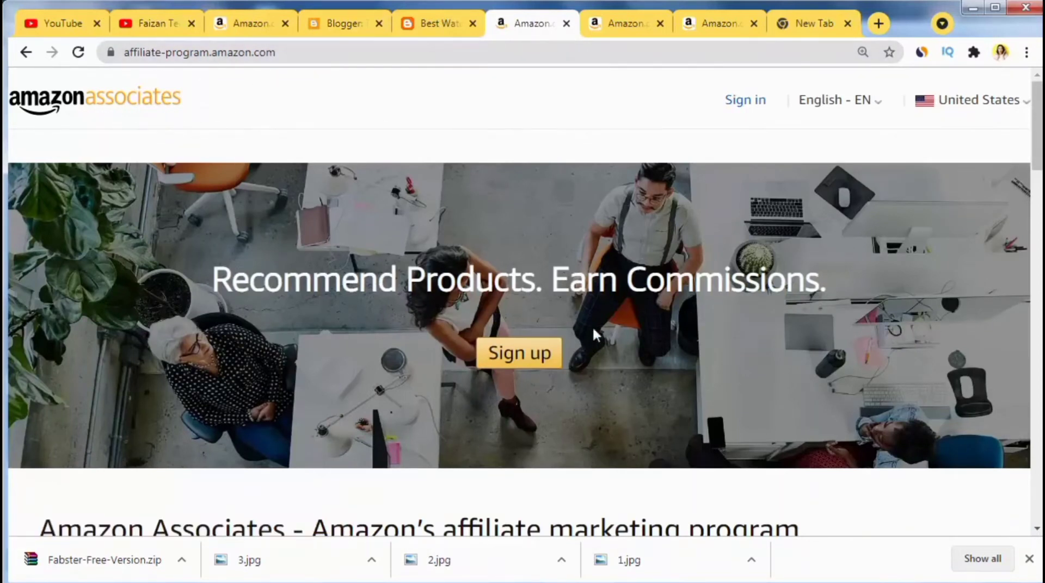
# Step: Start the Associates sign-up and copy the Google account's email address
pyautogui.click(532, 359)
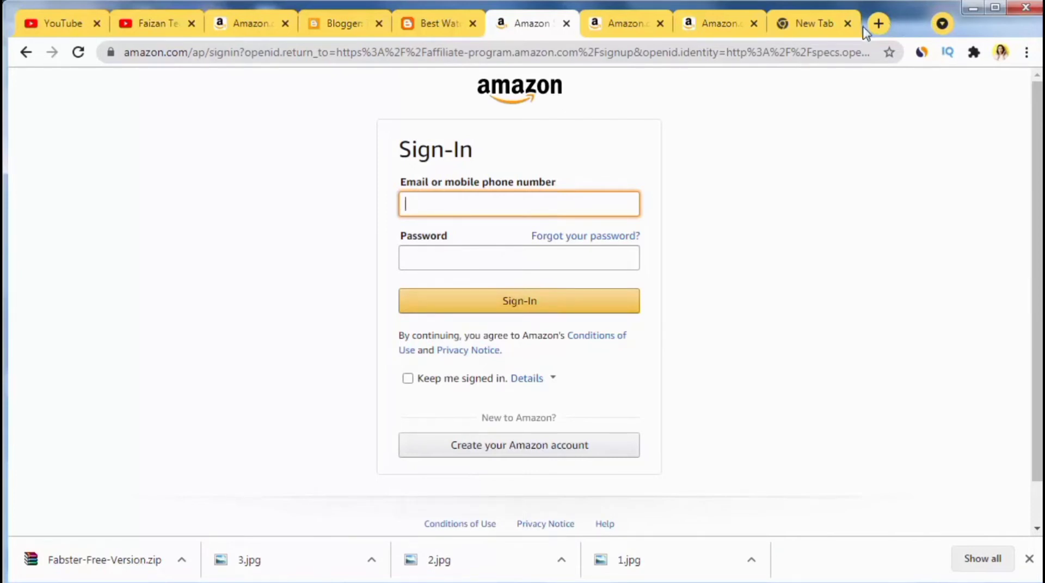
pyautogui.click(825, 27)
pyautogui.click(1003, 120)
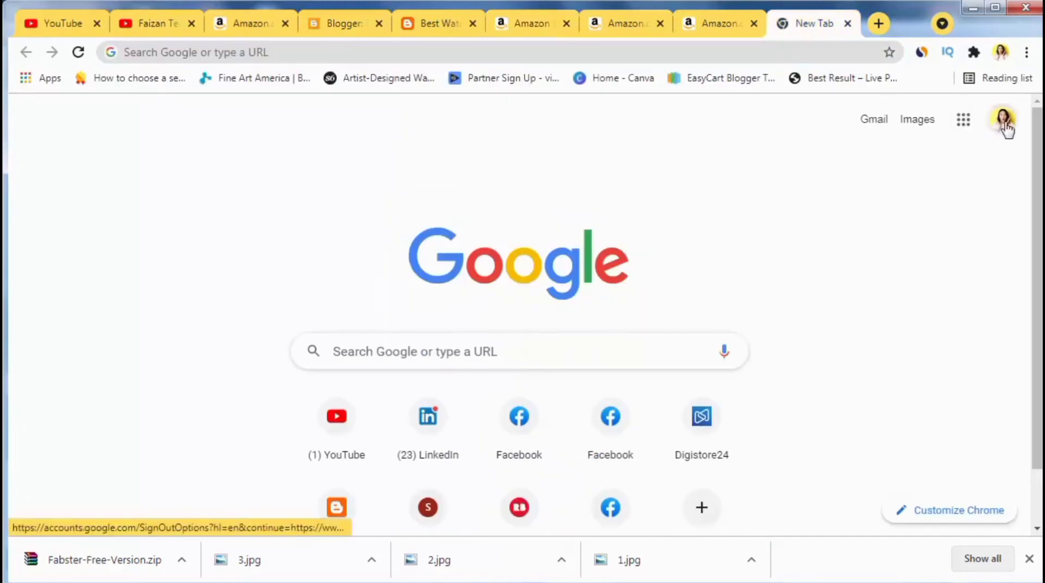
pyautogui.doubleClick(853, 266)
pyautogui.tripleClick(853, 267)
pyautogui.rightClick(866, 269)
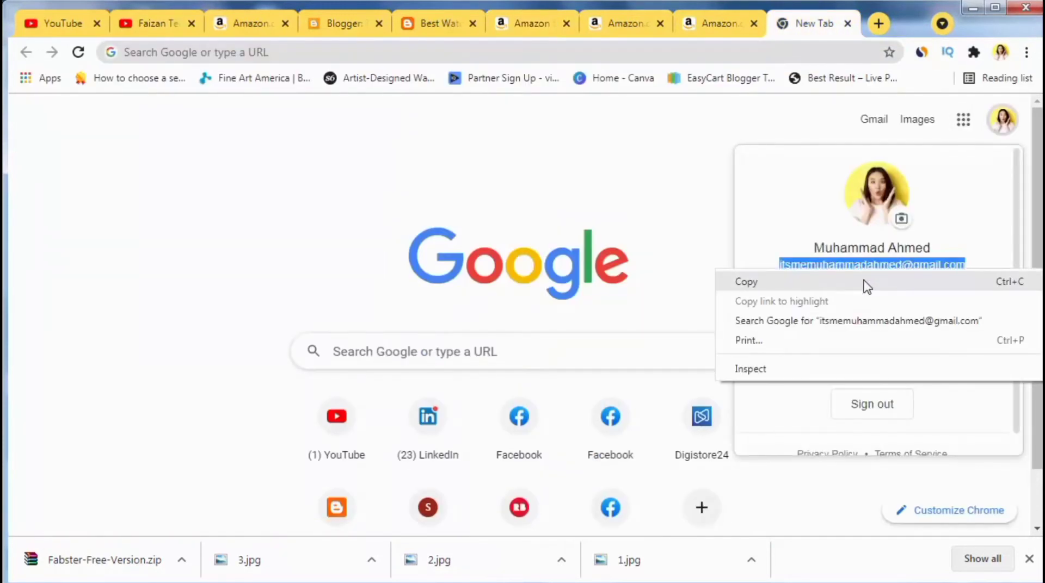
pyautogui.click(868, 283)
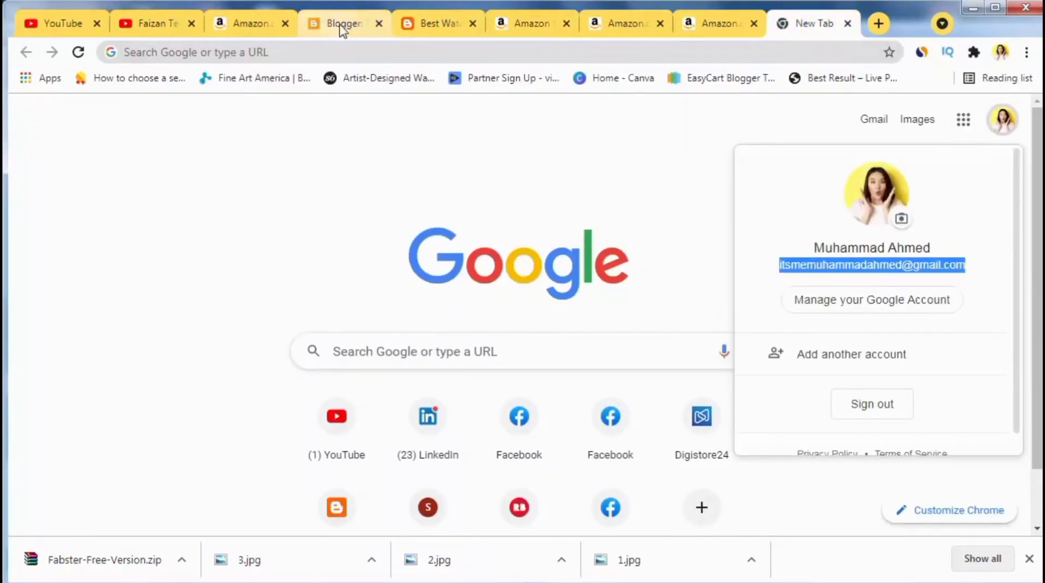
# Step: Paste the email and enter the password on Amazon Sign-In, then choose to create an account
pyautogui.click(506, 19)
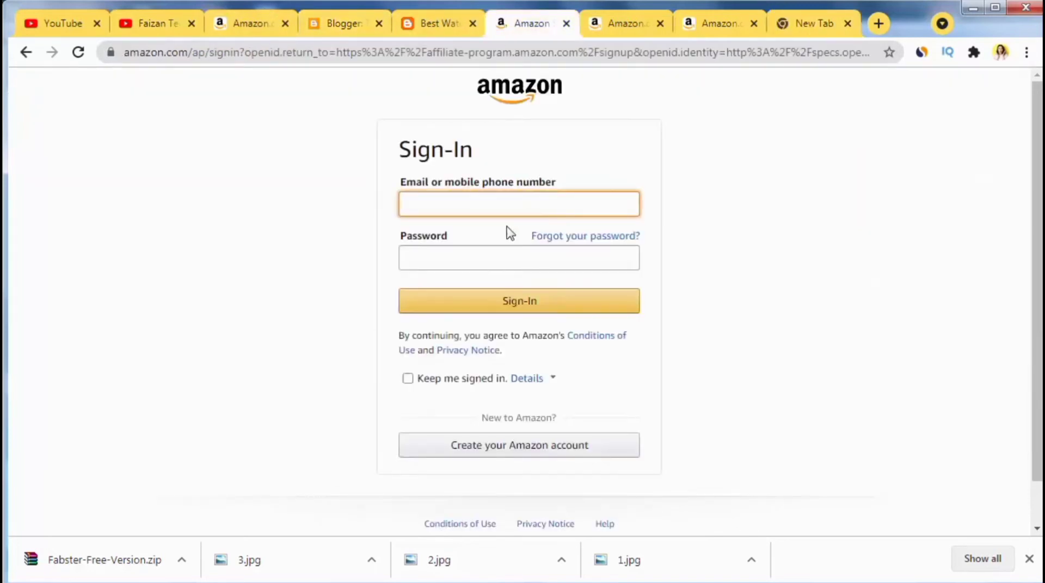
pyautogui.hotkey('ctrl', 'v')
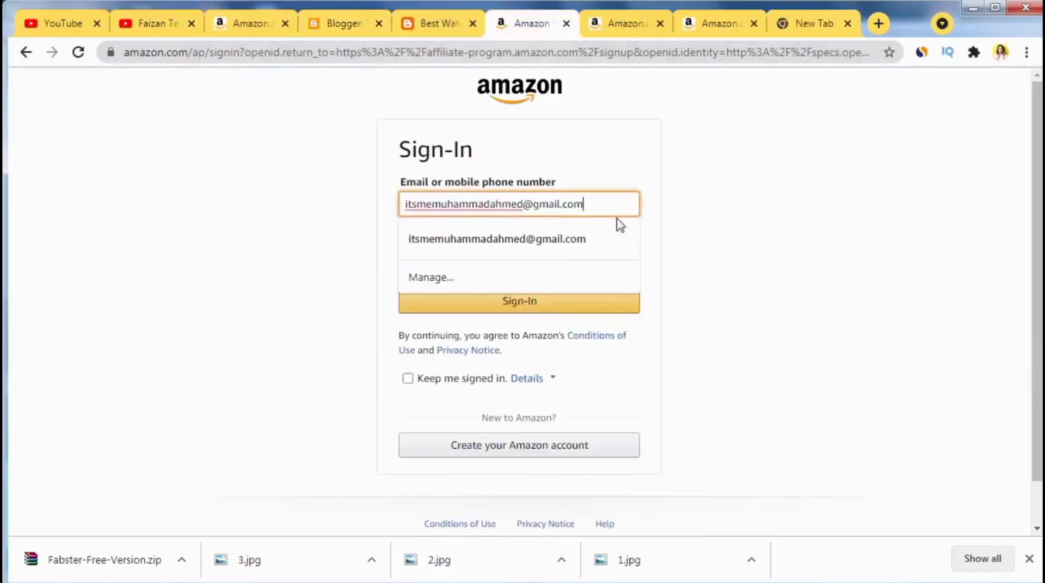
pyautogui.click(788, 292)
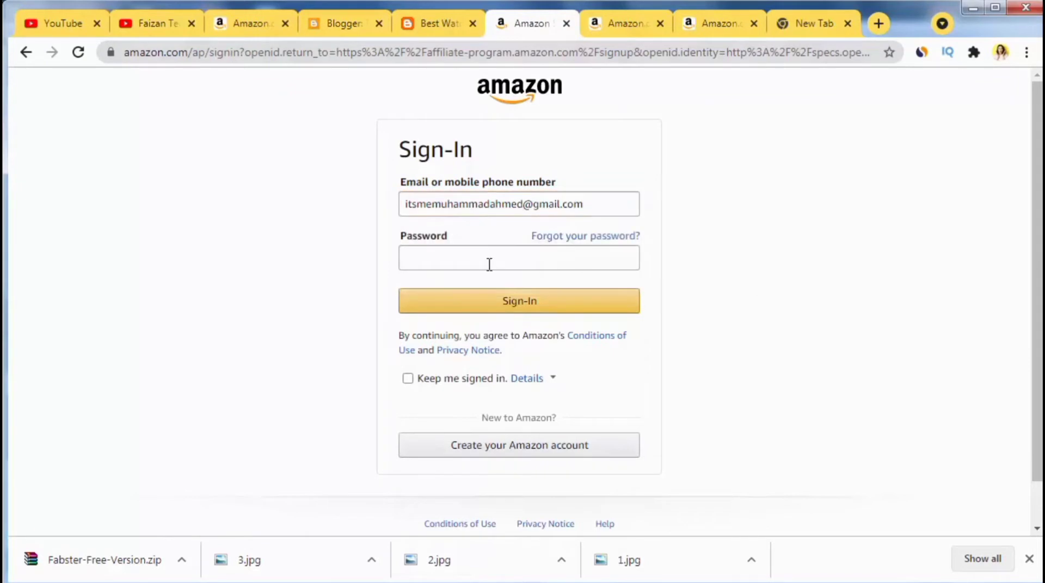
pyautogui.click(481, 261)
pyautogui.write('•••')
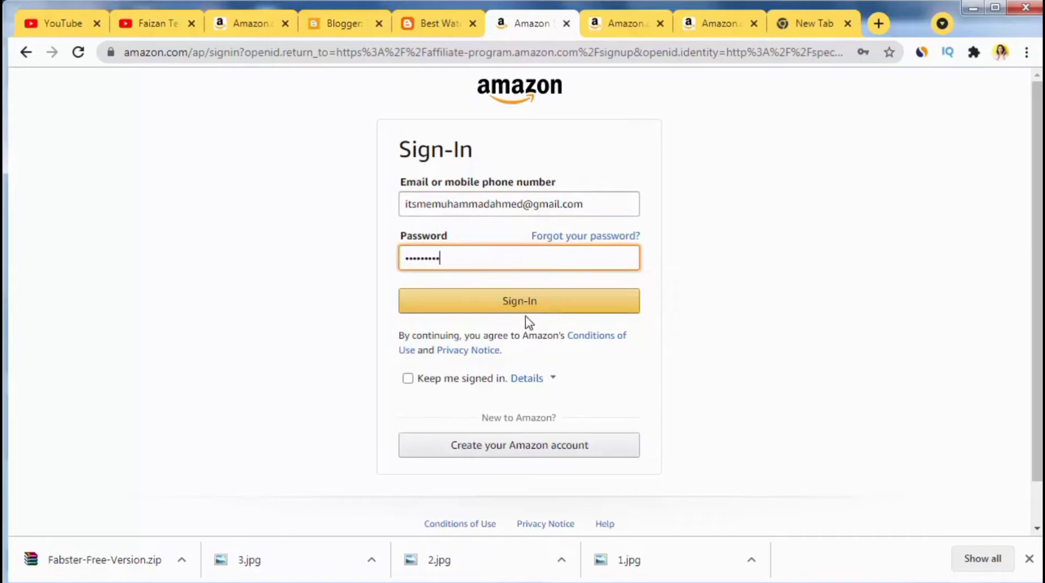
pyautogui.click(509, 454)
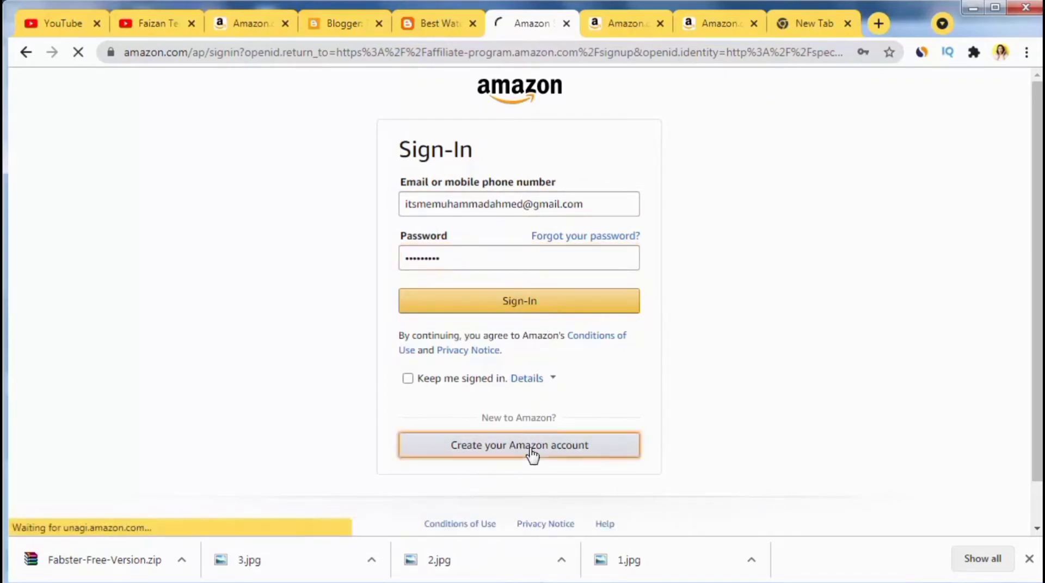
# Step: Autofill the name and email, then enter and re-enter the new account password
pyautogui.click(478, 198)
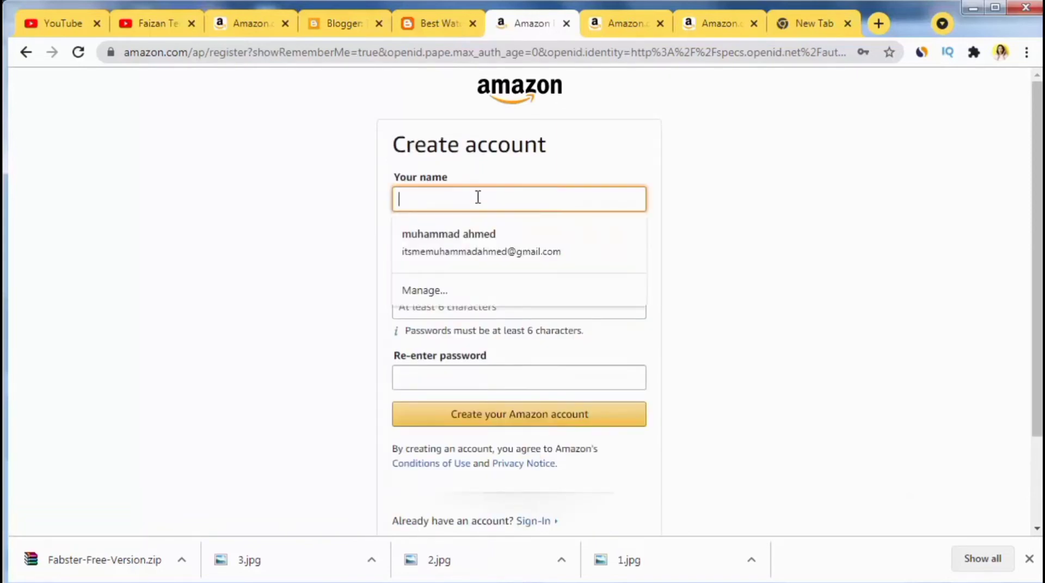
pyautogui.write('M')
pyautogui.click(474, 234)
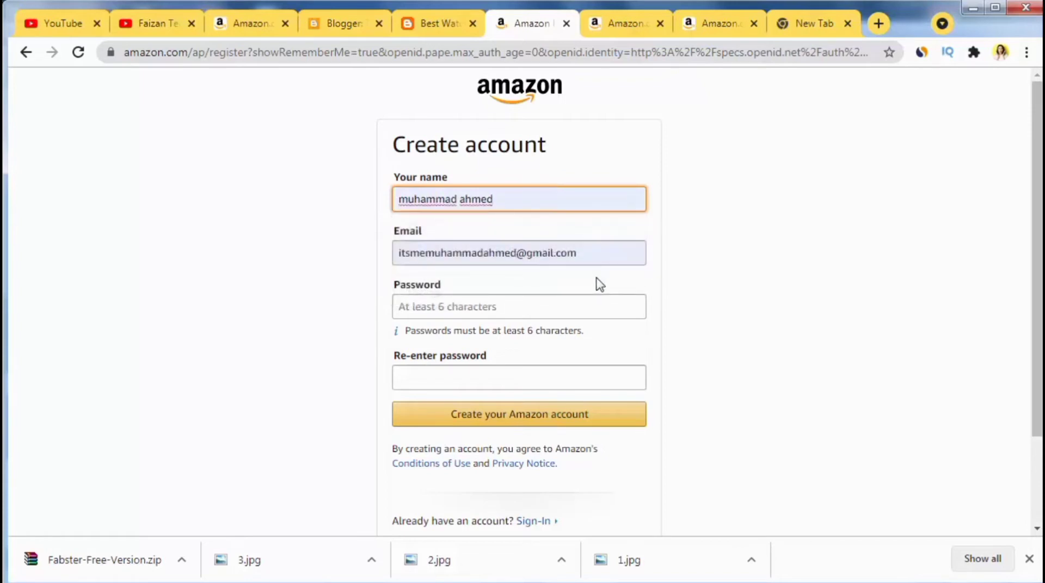
pyautogui.click(445, 309)
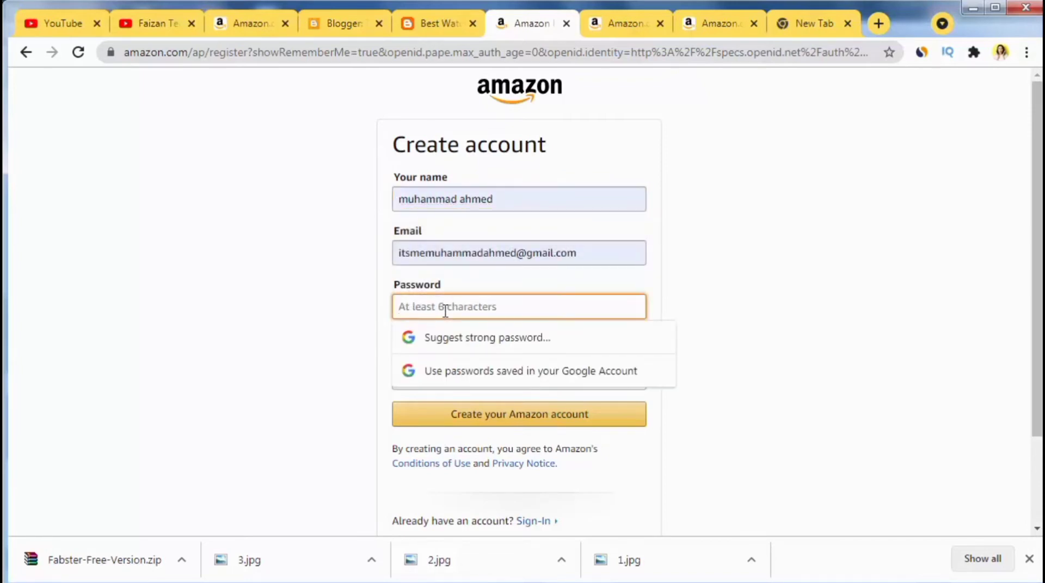
pyautogui.write('•••')
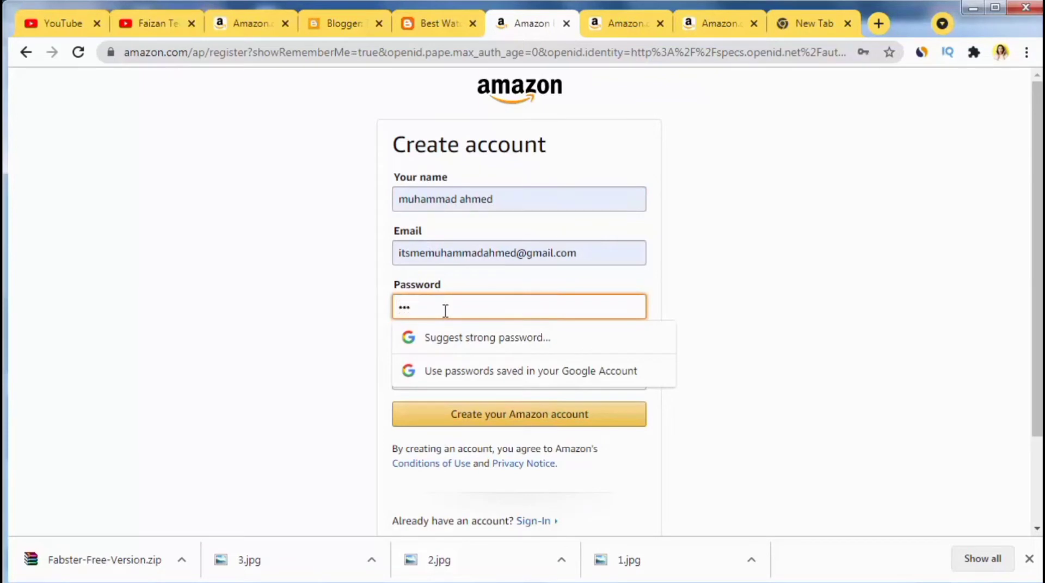
pyautogui.click(273, 349)
pyautogui.click(439, 375)
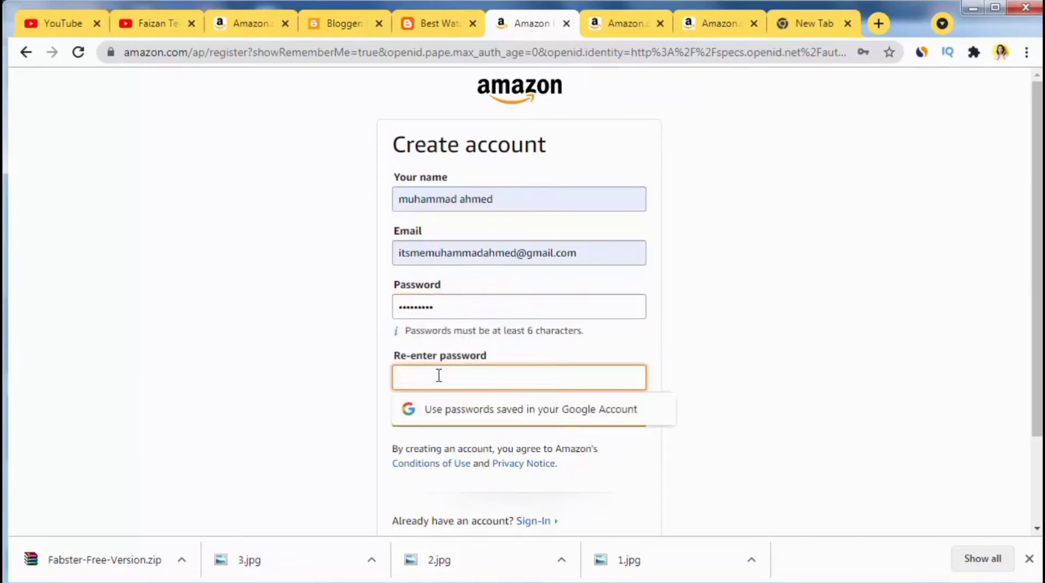
pyautogui.write('•••')
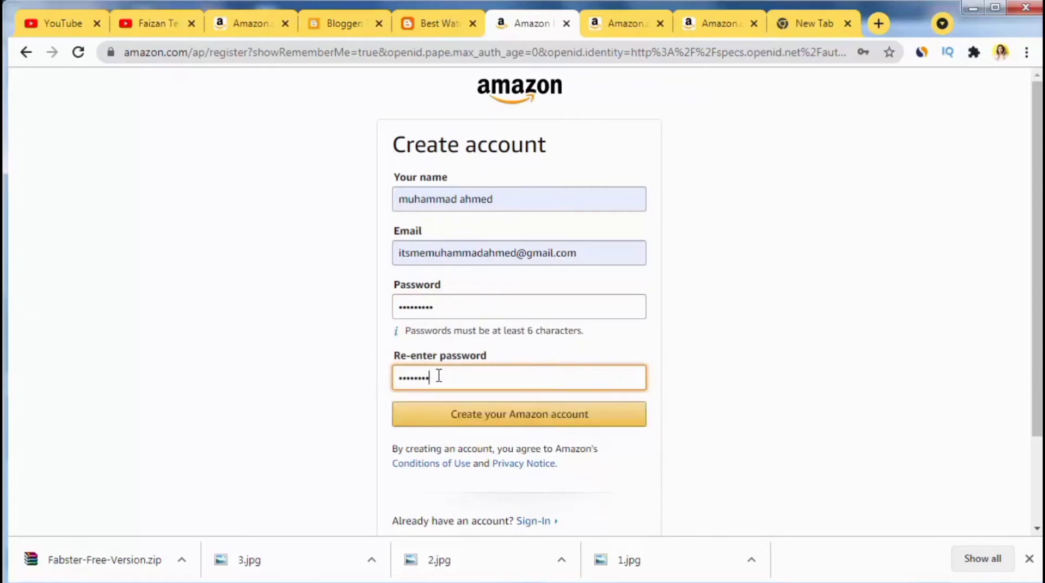
# Step: Submit the new account details and save the password in Chrome
pyautogui.click(514, 415)
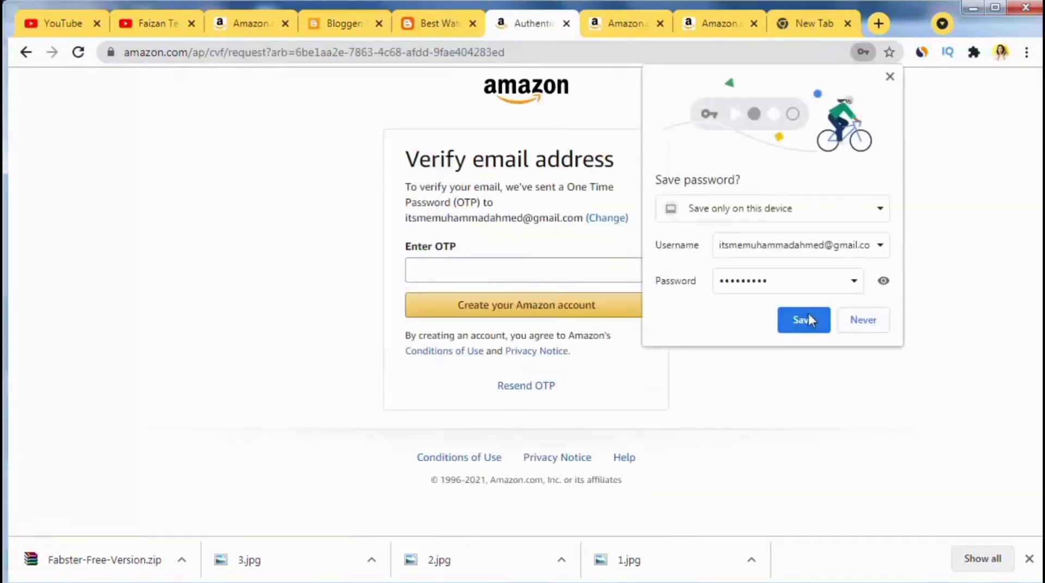
pyautogui.click(808, 313)
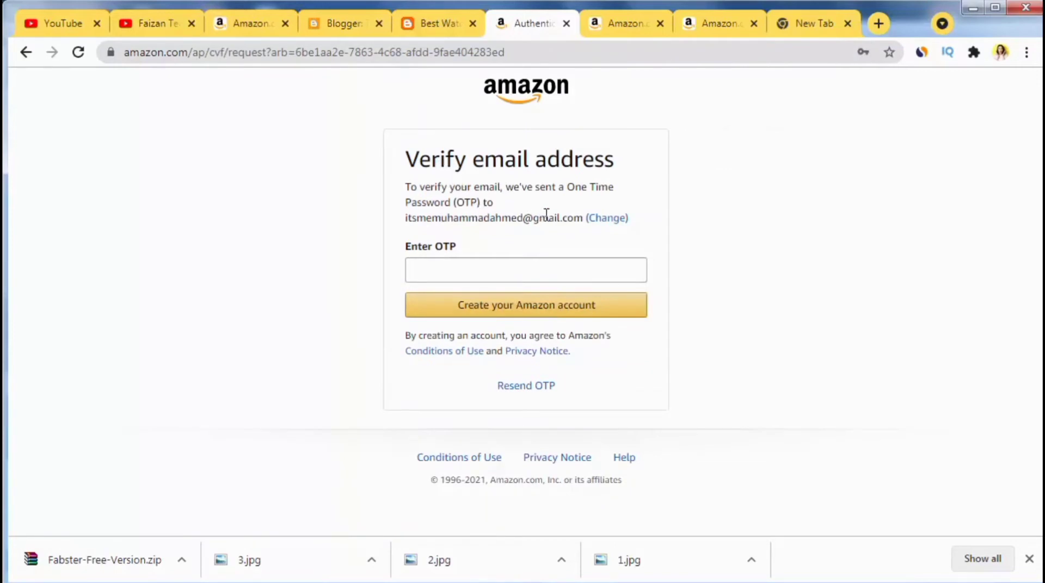
pyautogui.click(789, 28)
# Step: Copy the one-time code from the 'Verify your new Amazon account' email in Gmail's Updates tab
pyautogui.click(871, 121)
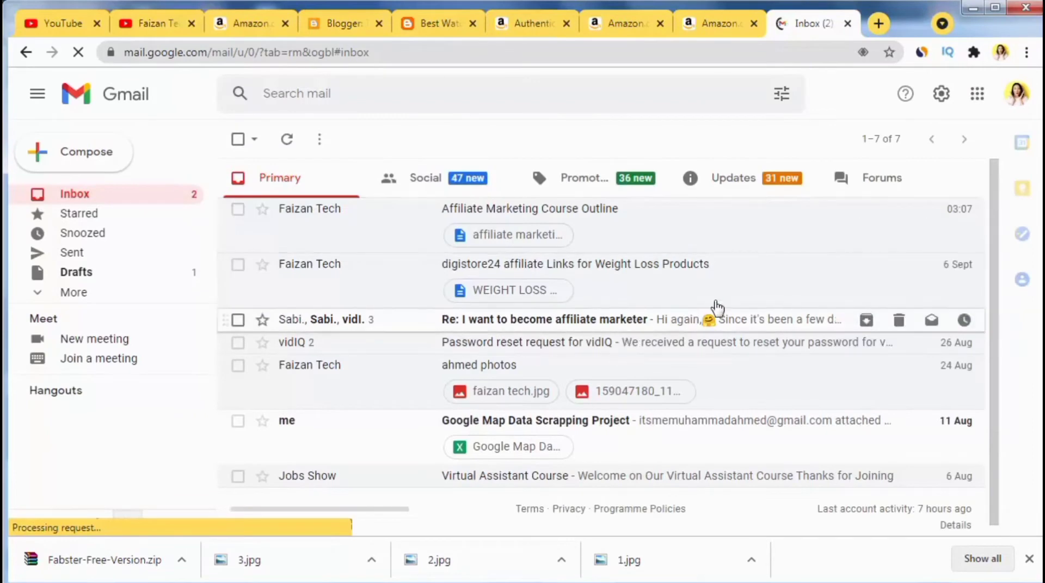
pyautogui.click(743, 186)
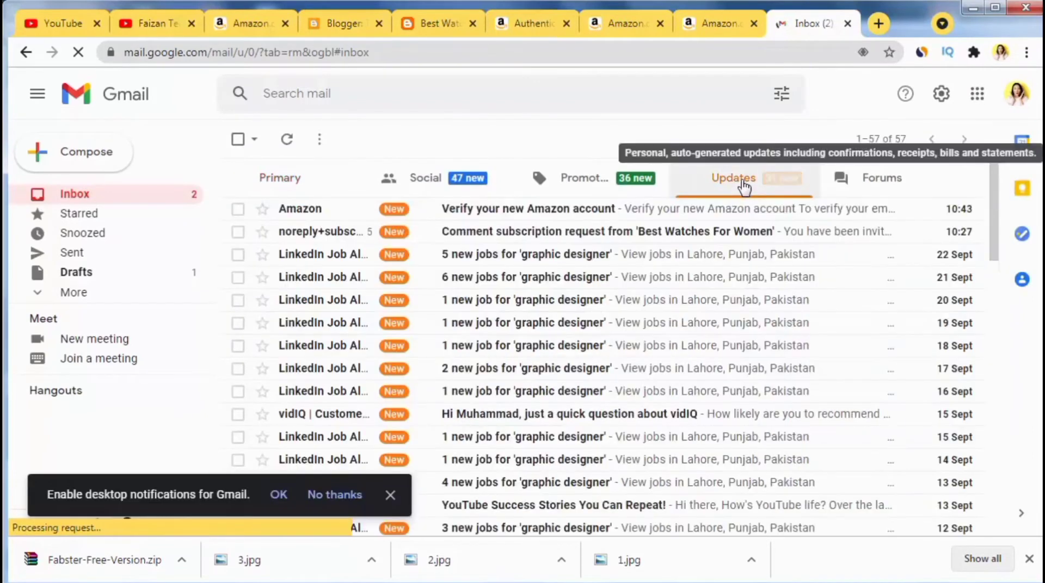
pyautogui.click(477, 220)
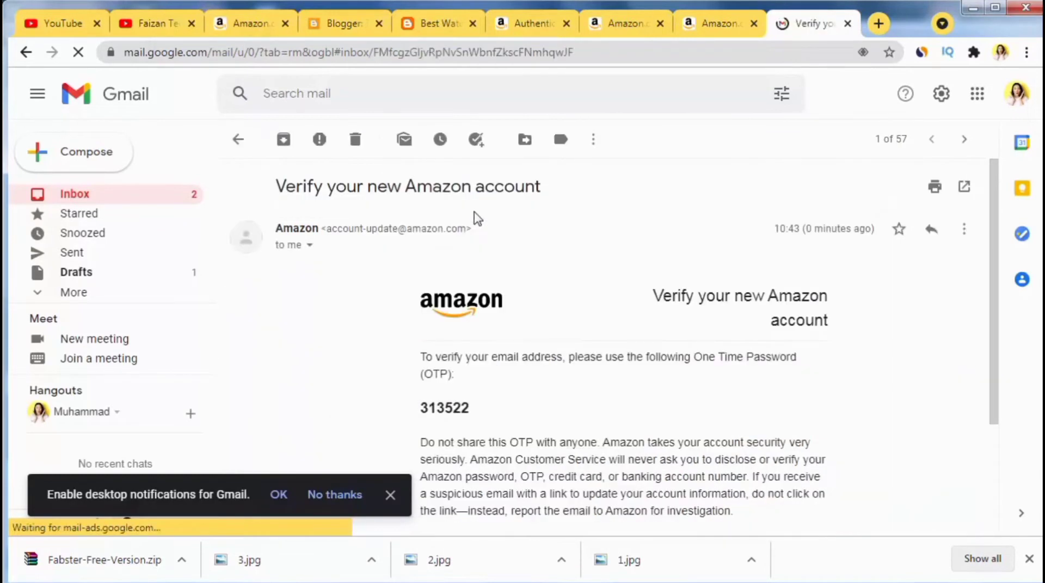
pyautogui.doubleClick(445, 409)
pyautogui.rightClick(444, 420)
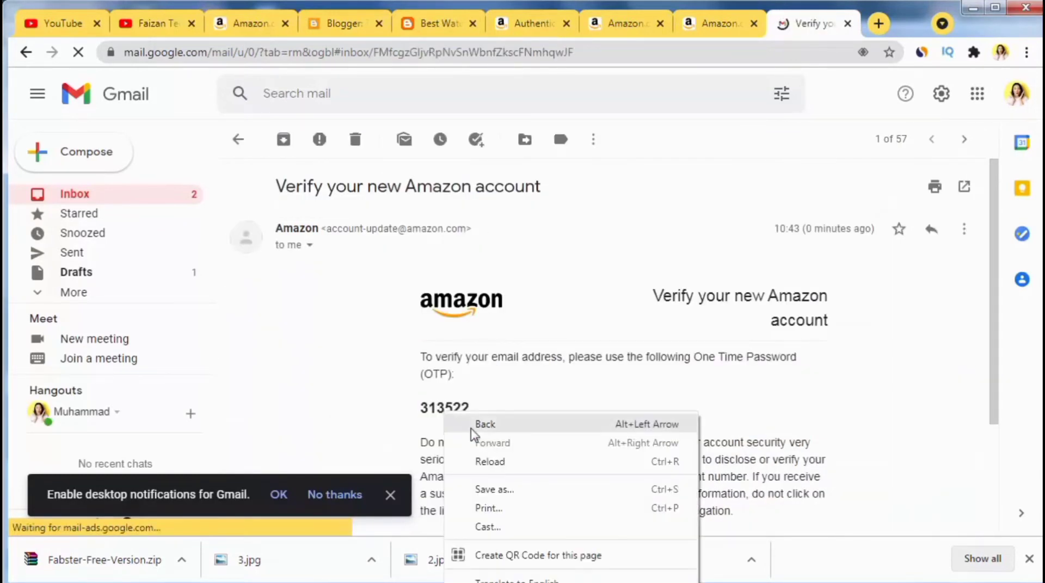
pyautogui.doubleClick(444, 405)
pyautogui.rightClick(461, 421)
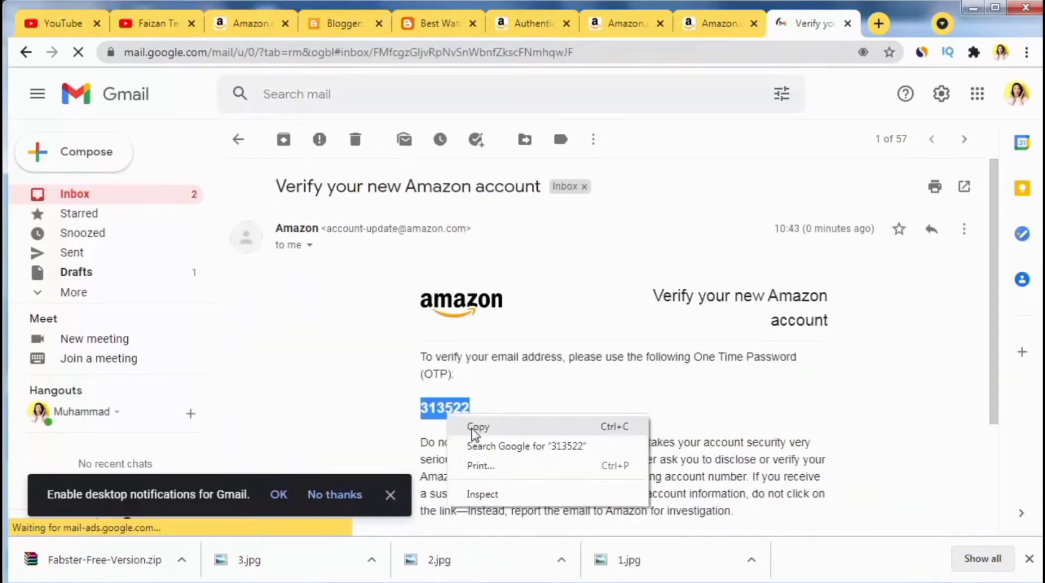
pyautogui.click(475, 428)
pyautogui.click(629, 23)
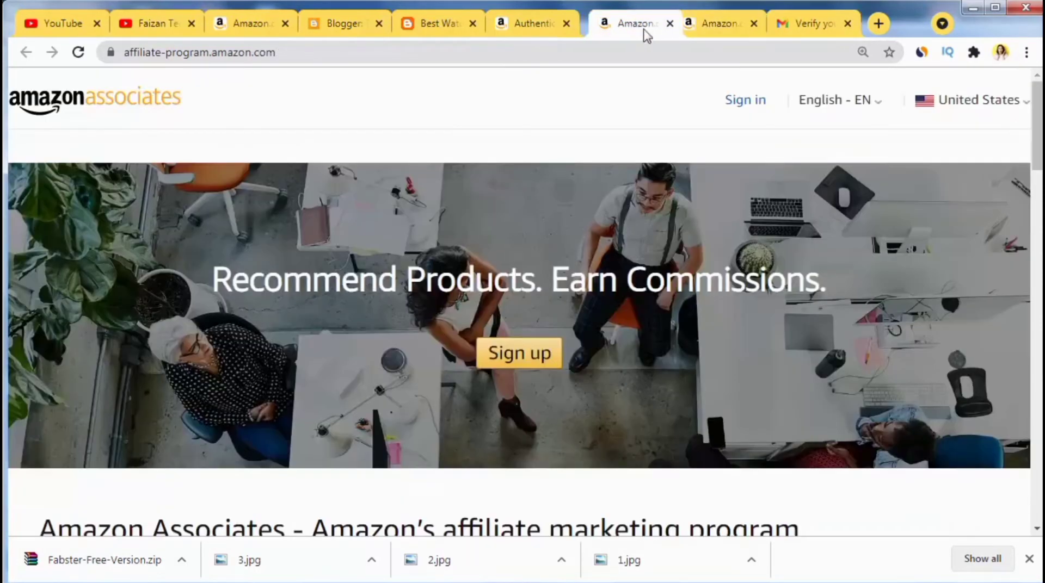
# Step: Paste the one-time code into Enter OTP on Amazon's verification page and submit it
pyautogui.click(684, 23)
pyautogui.click(549, 27)
pyautogui.moveTo(545, 31); pyautogui.dragTo(705, 37)
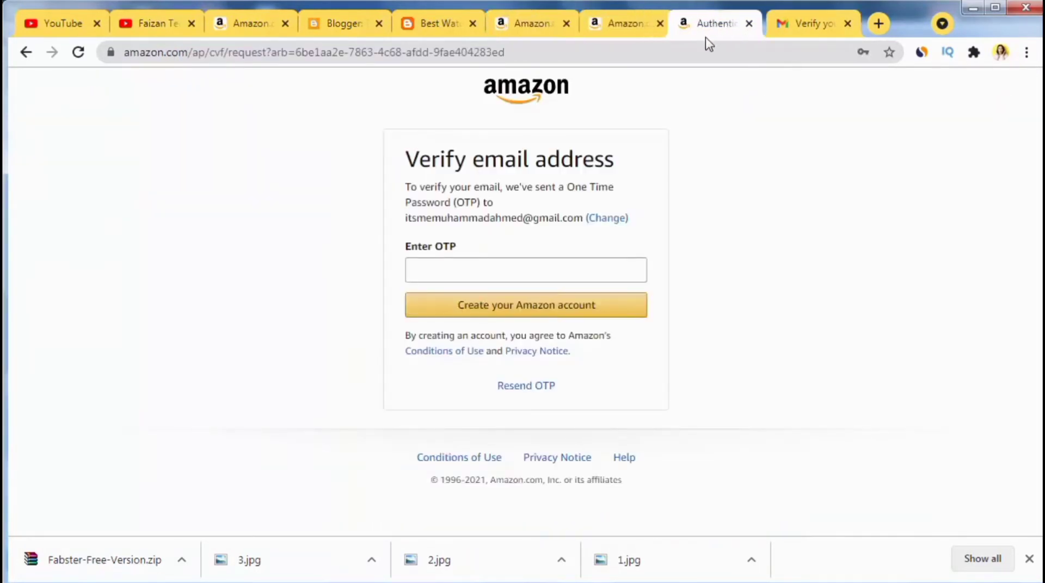
pyautogui.click(486, 272)
pyautogui.hotkey('ctrl', 'v')
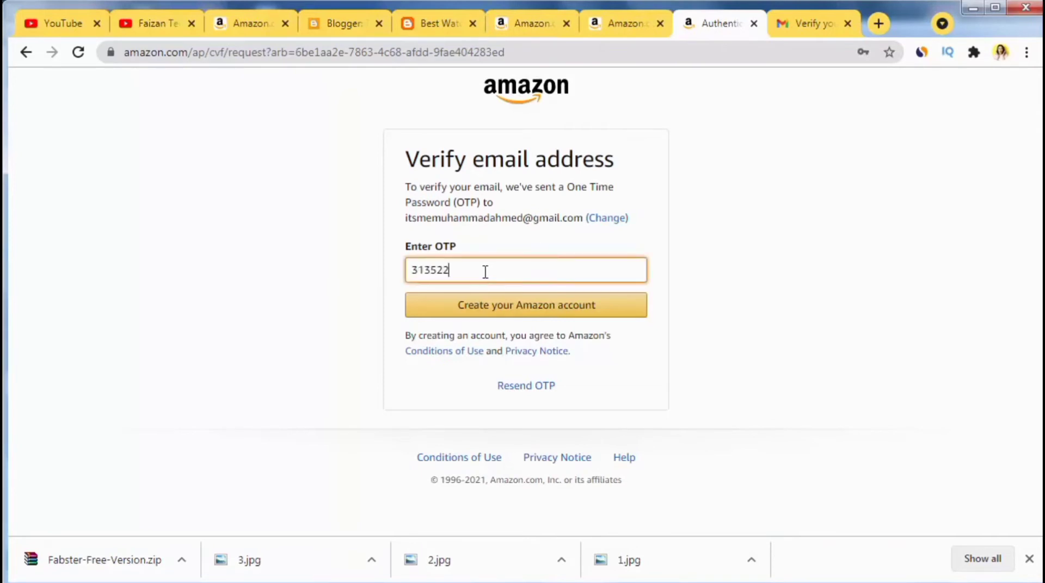
pyautogui.click(499, 309)
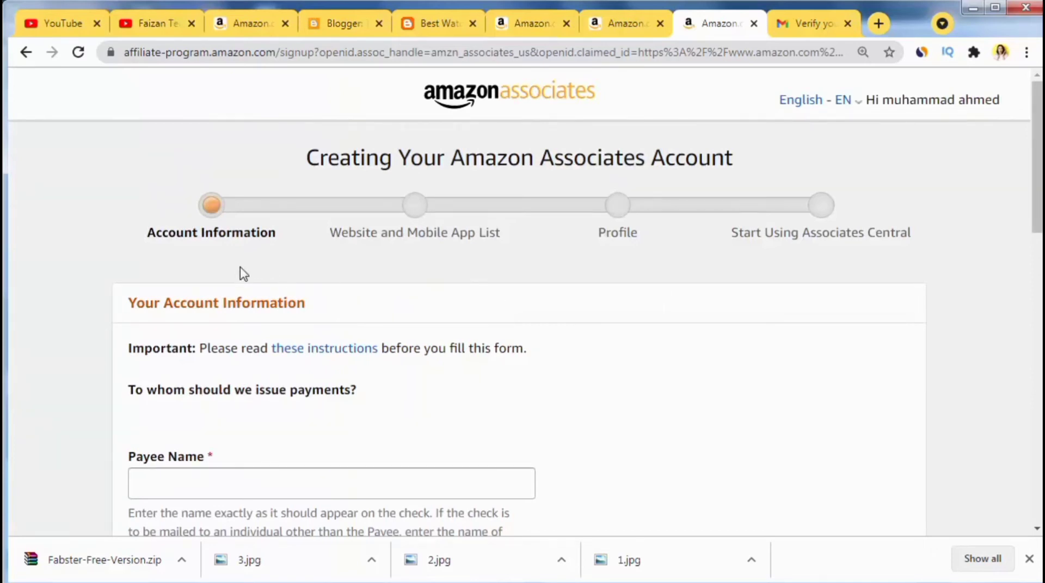
# Step: Enter the payee's name and the first address line
pyautogui.scroll(-4, 241, 273)
pyautogui.click(209, 245)
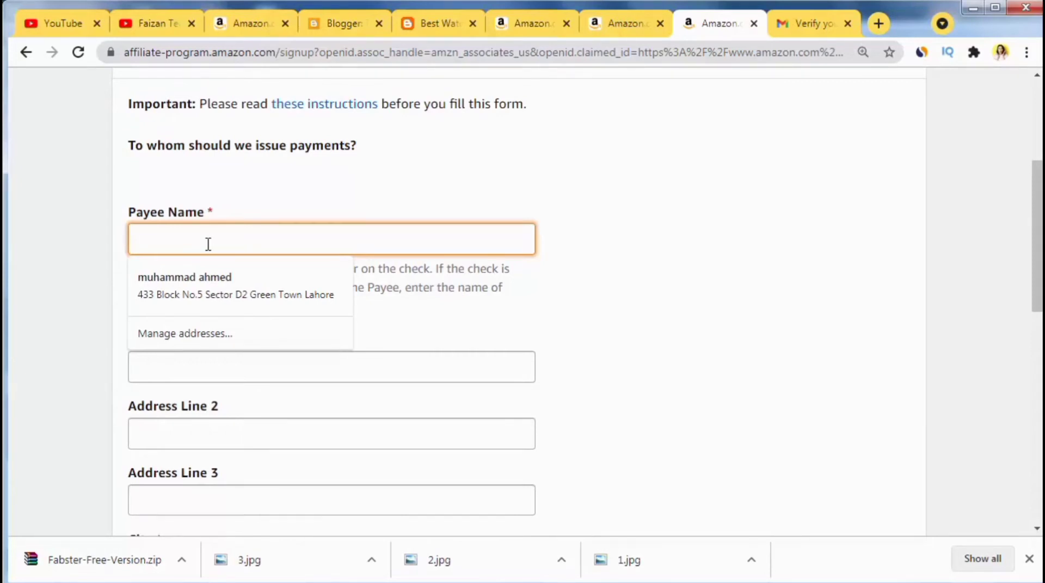
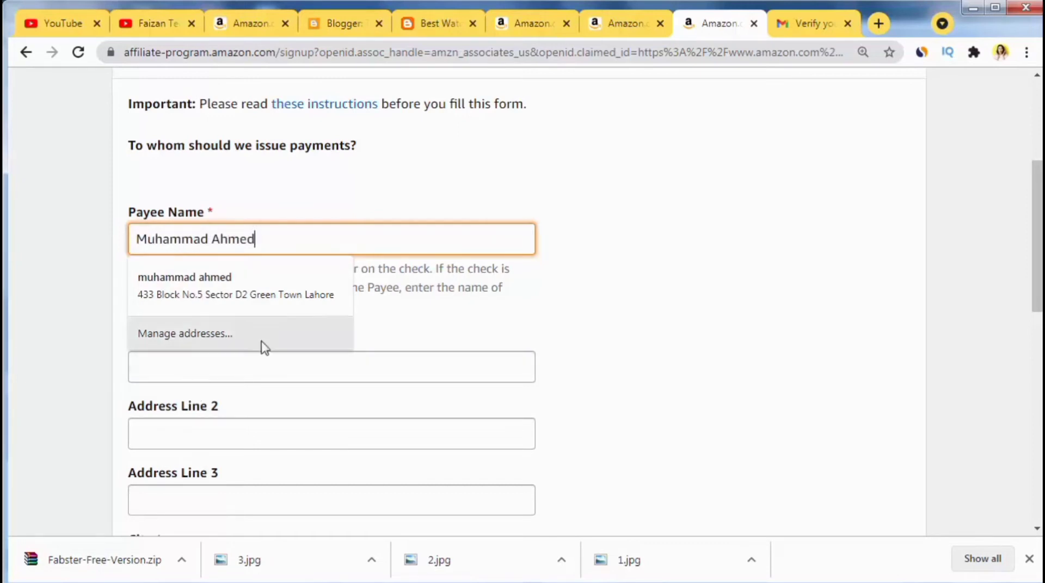
pyautogui.click(245, 368)
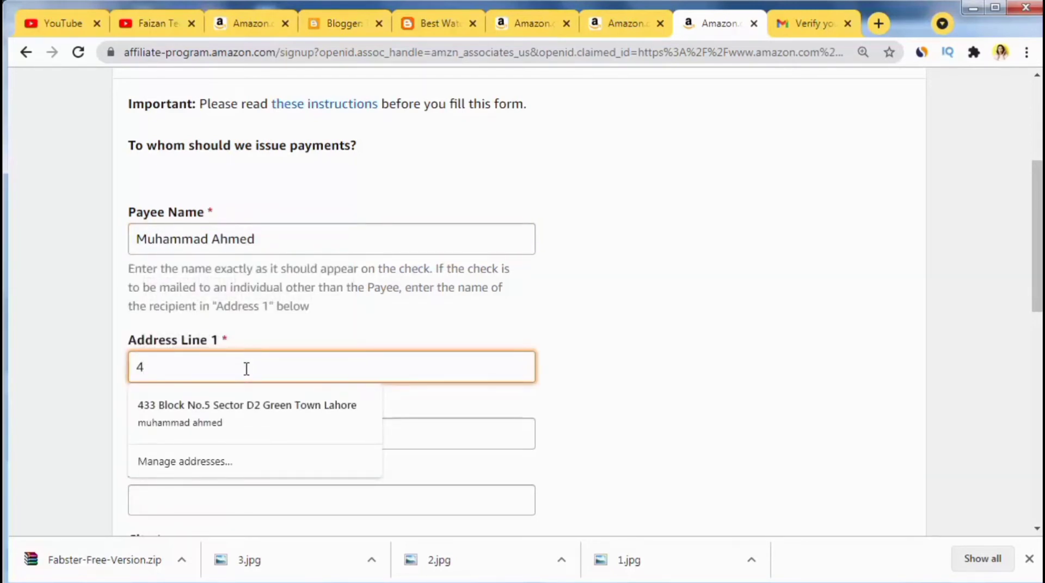
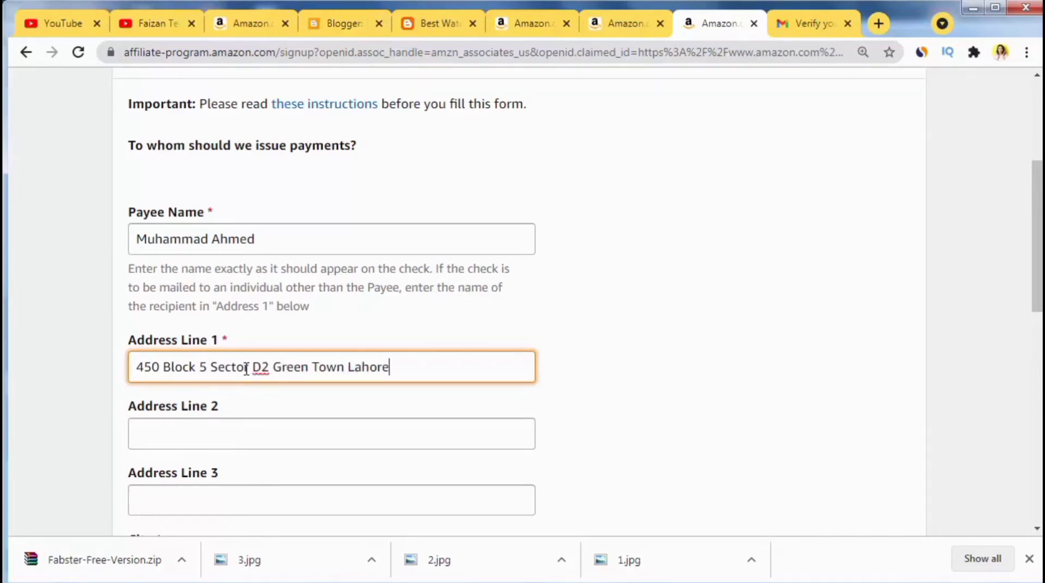
# Step: Fill in the city and apply the saved address to the remaining fields
pyautogui.scroll(-7, 373, 397)
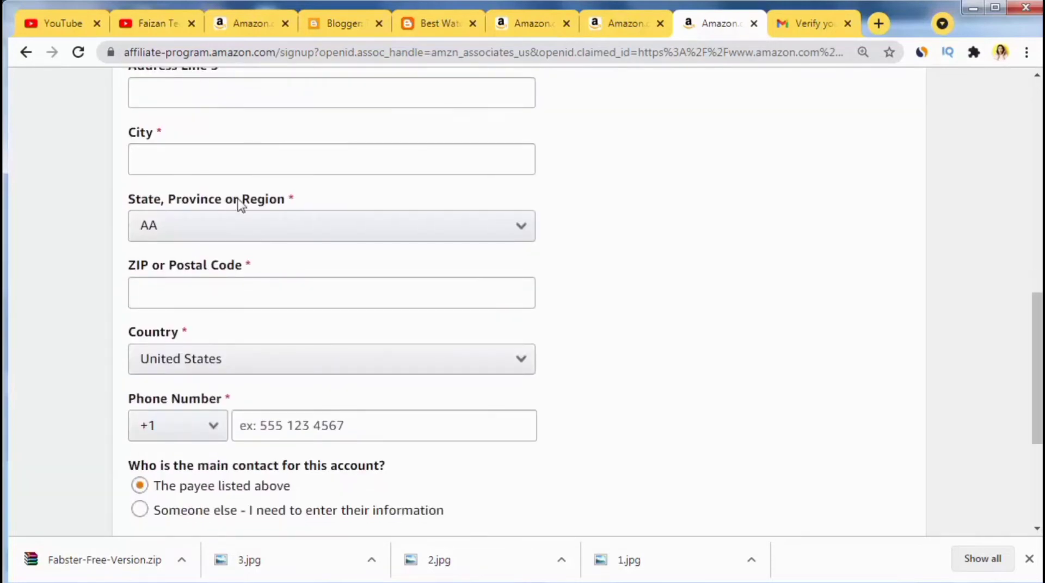
pyautogui.click(200, 159)
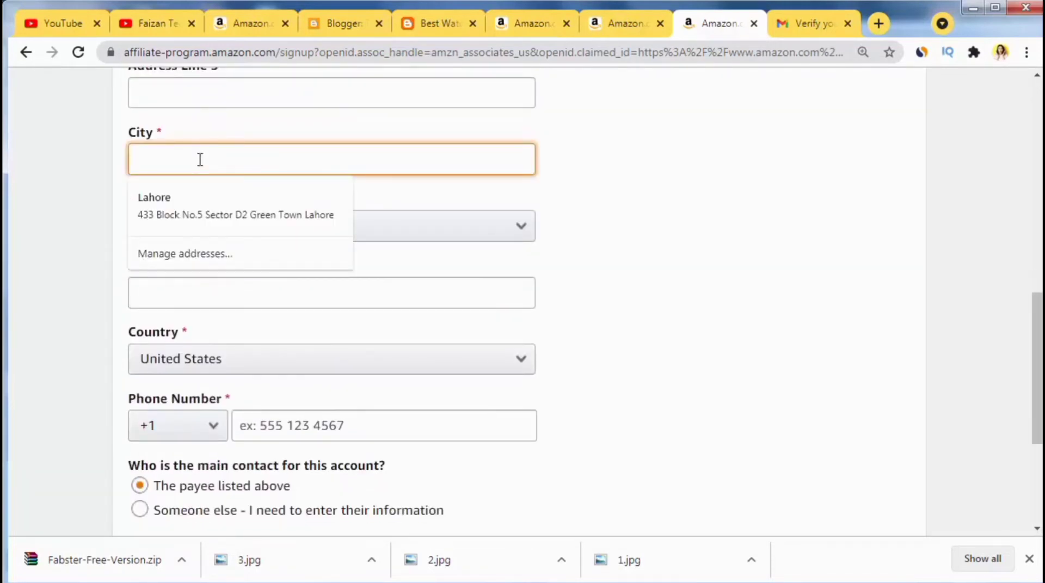
pyautogui.write('Lahore')
pyautogui.click(207, 206)
pyautogui.click(210, 226)
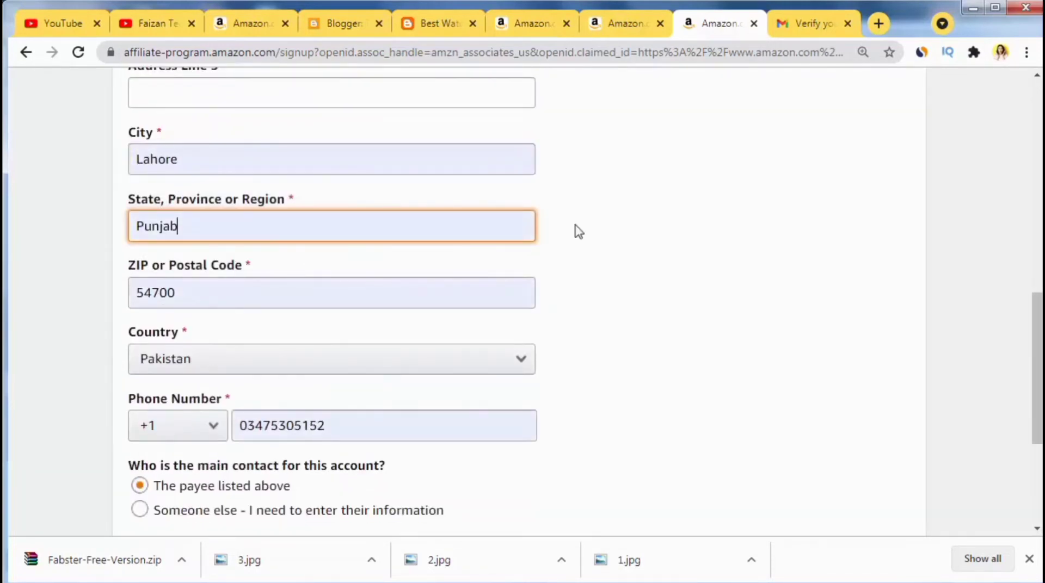
pyautogui.click(649, 279)
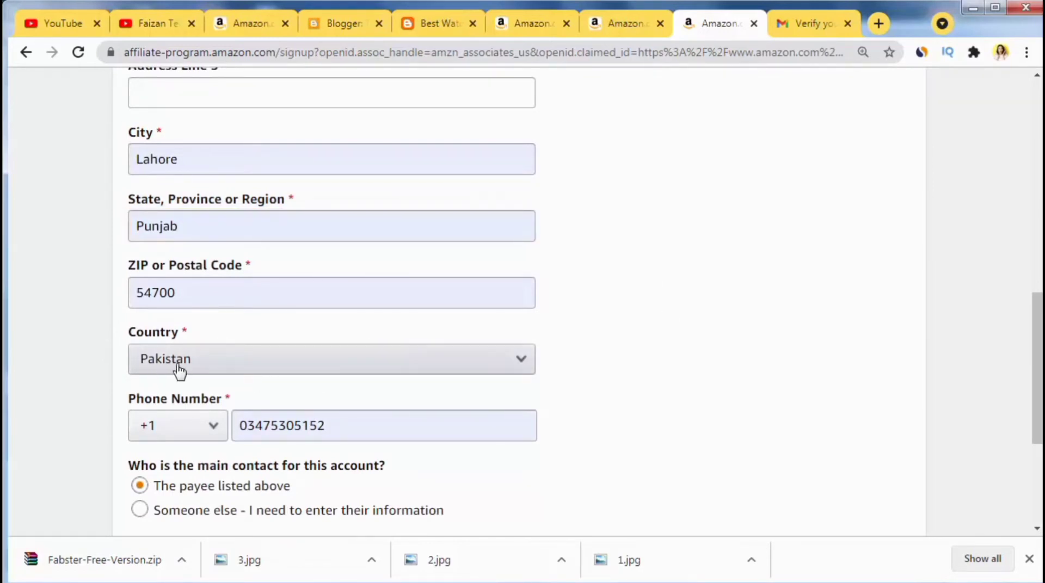
# Step: Set the phone country code to +92 and submit the account information
pyautogui.click(210, 427)
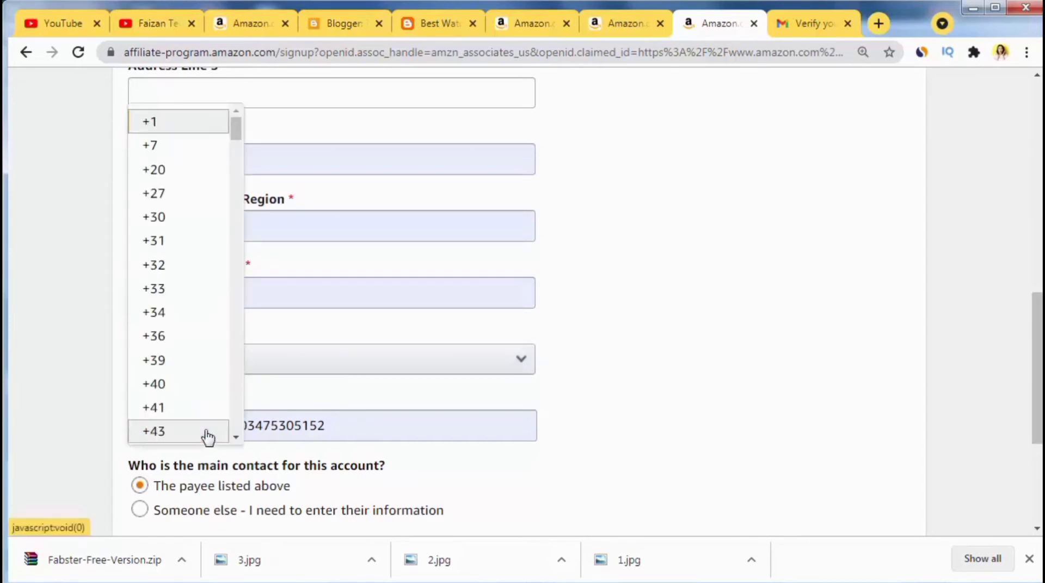
pyautogui.scroll(-8, 207, 437)
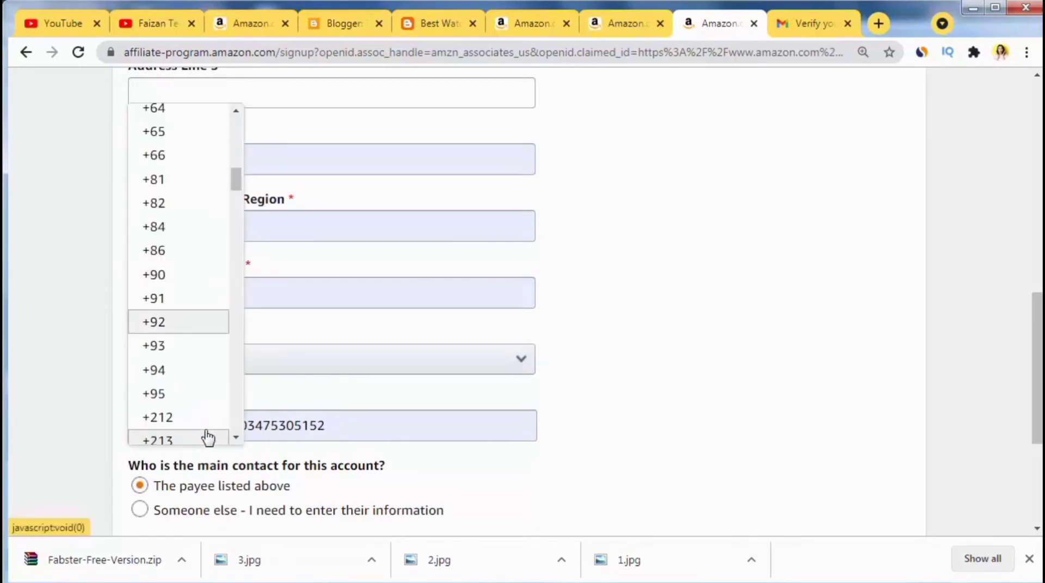
pyautogui.click(150, 325)
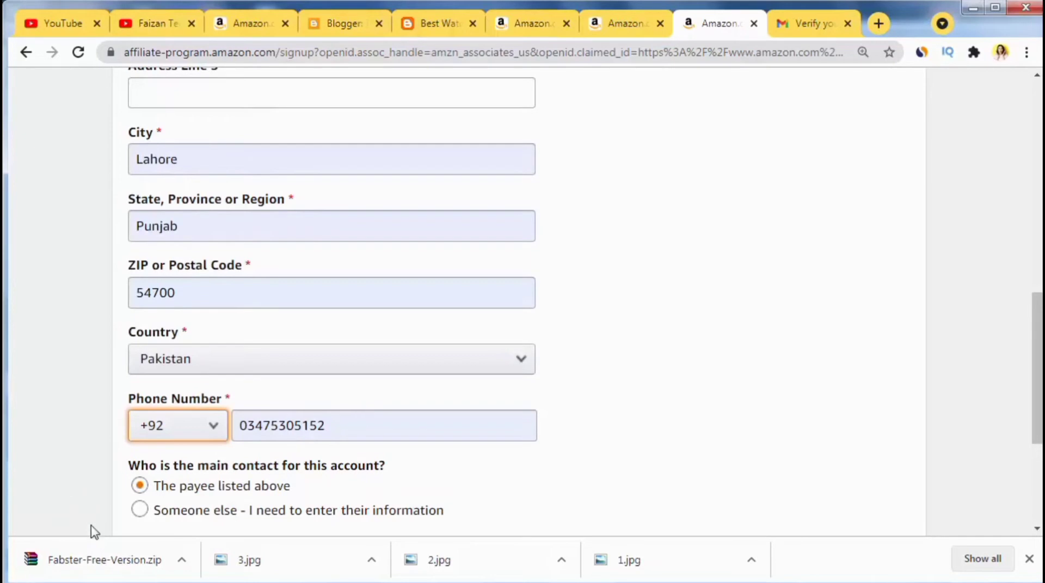
pyautogui.click(1028, 559)
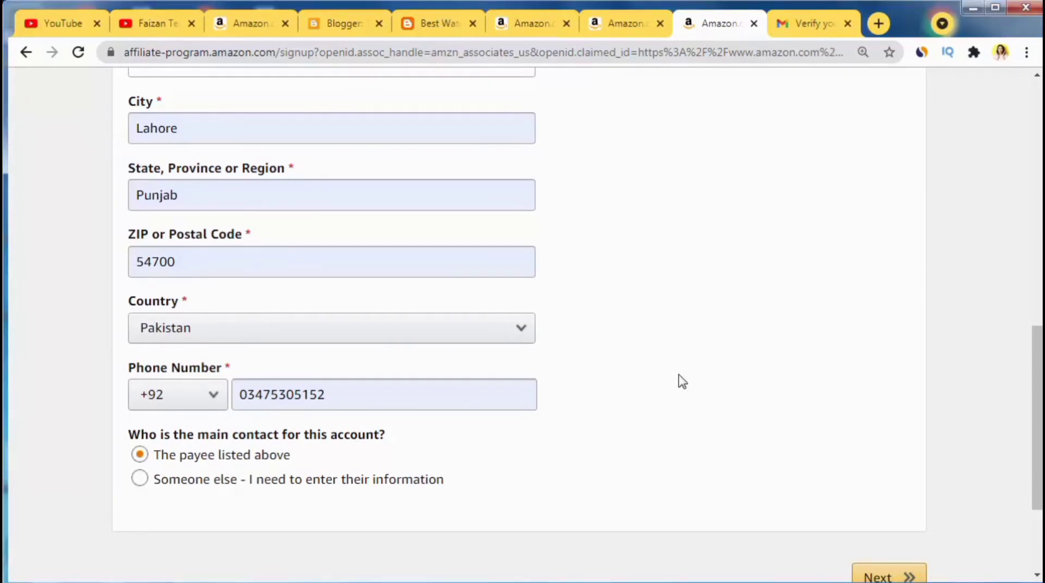
pyautogui.scroll(7, 683, 381)
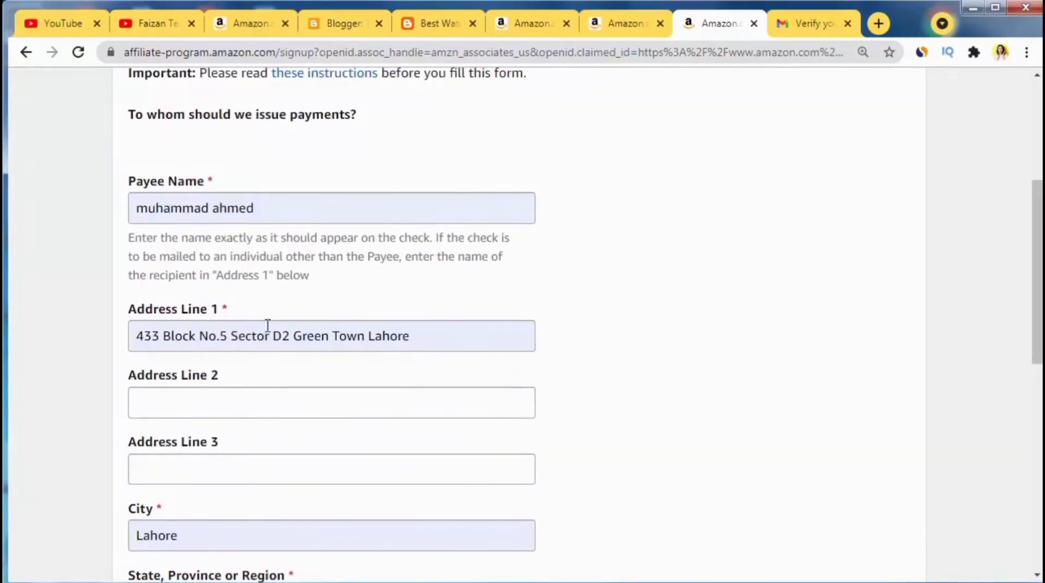
pyautogui.scroll(-9, 267, 326)
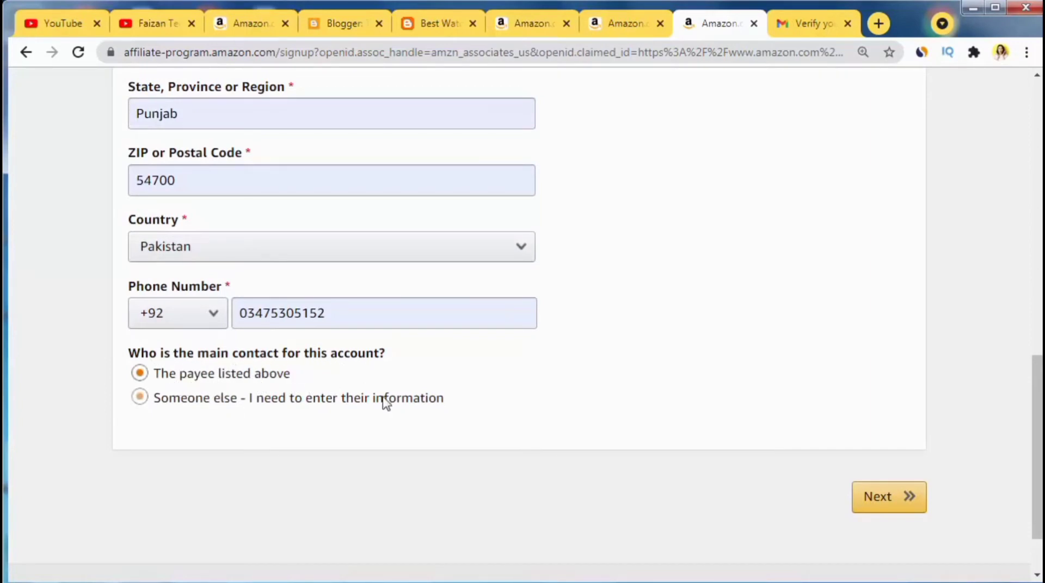
pyautogui.scroll(10, 350, 373)
pyautogui.scroll(-9, 287, 348)
pyautogui.scroll(-3, 289, 347)
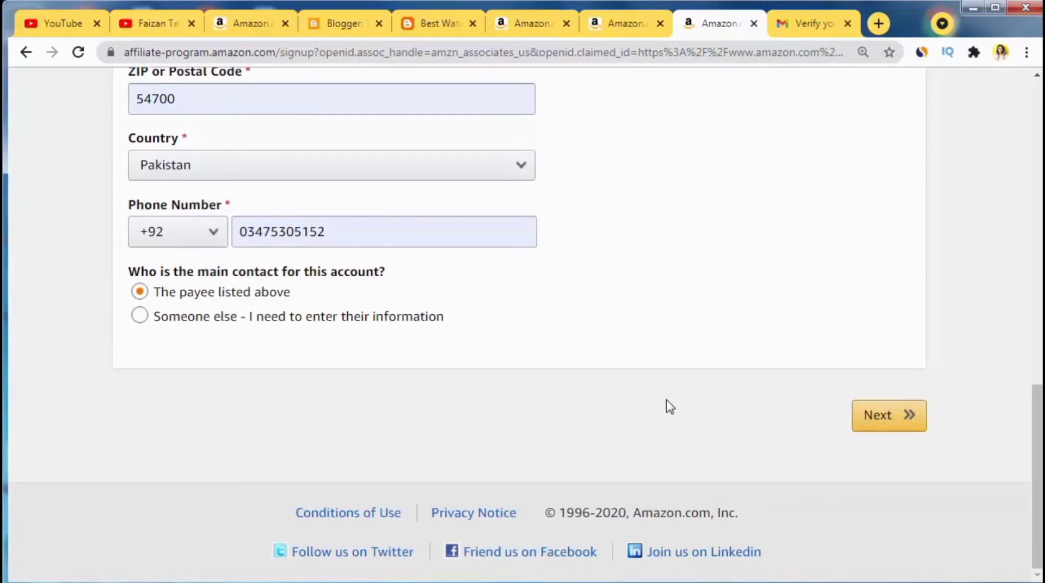
pyautogui.click(904, 418)
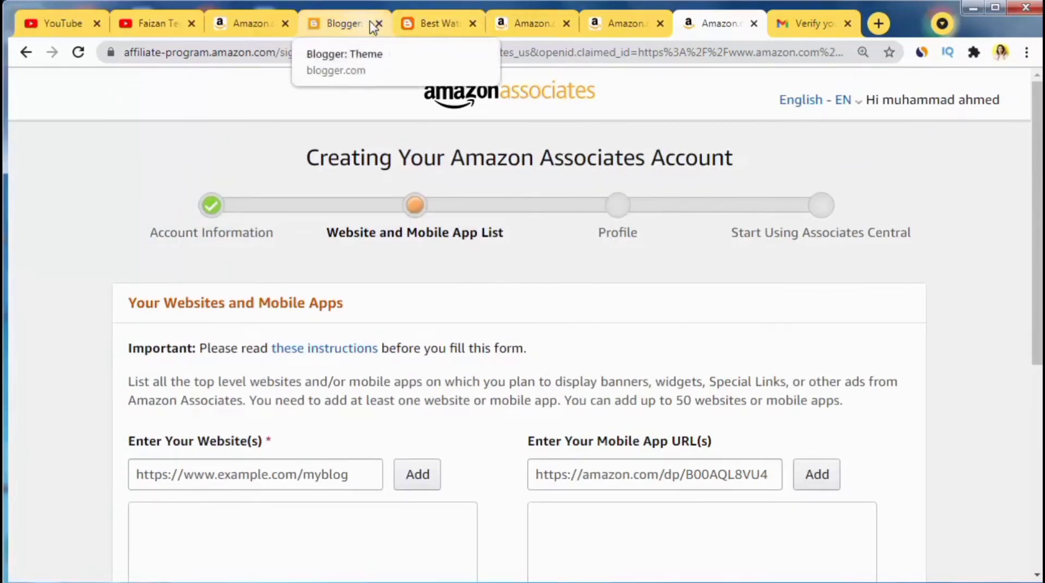
# Step: Add the blog bestwatchesforwomenonline.blogspot.com/ to the website list
pyautogui.click(436, 27)
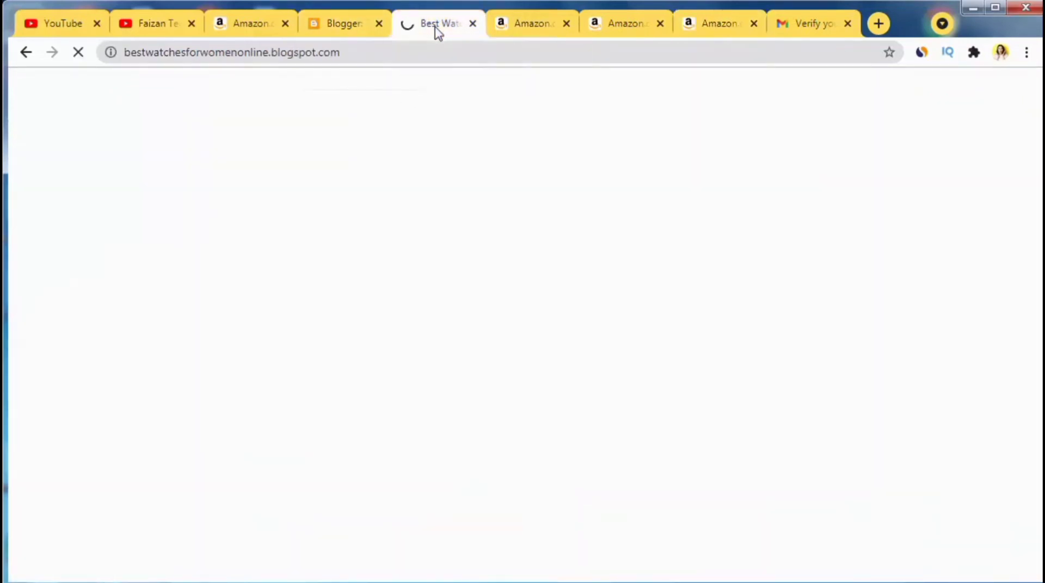
pyautogui.click(264, 53)
pyautogui.rightClick(264, 52)
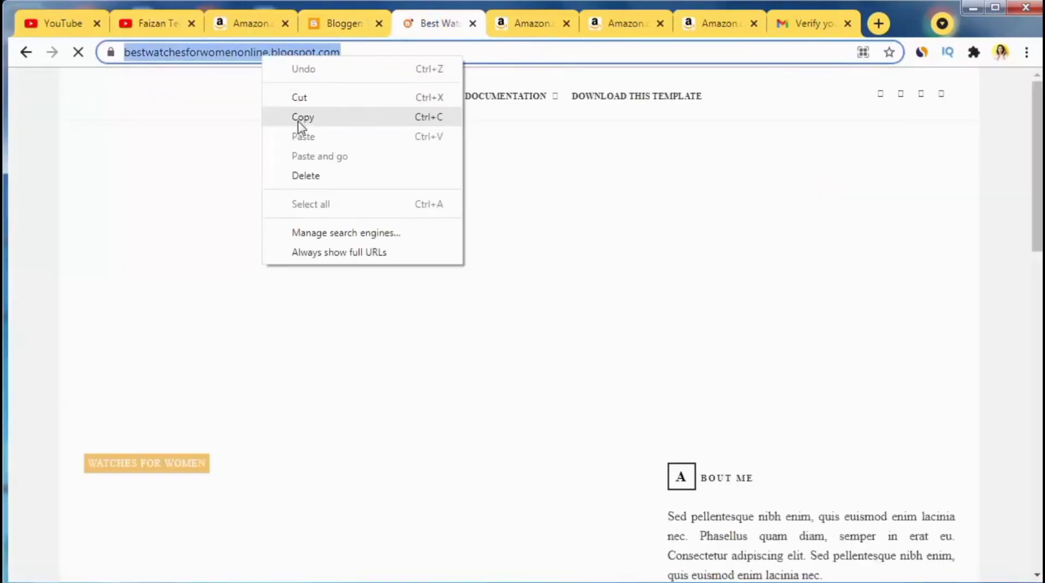
pyautogui.click(299, 116)
pyautogui.click(716, 25)
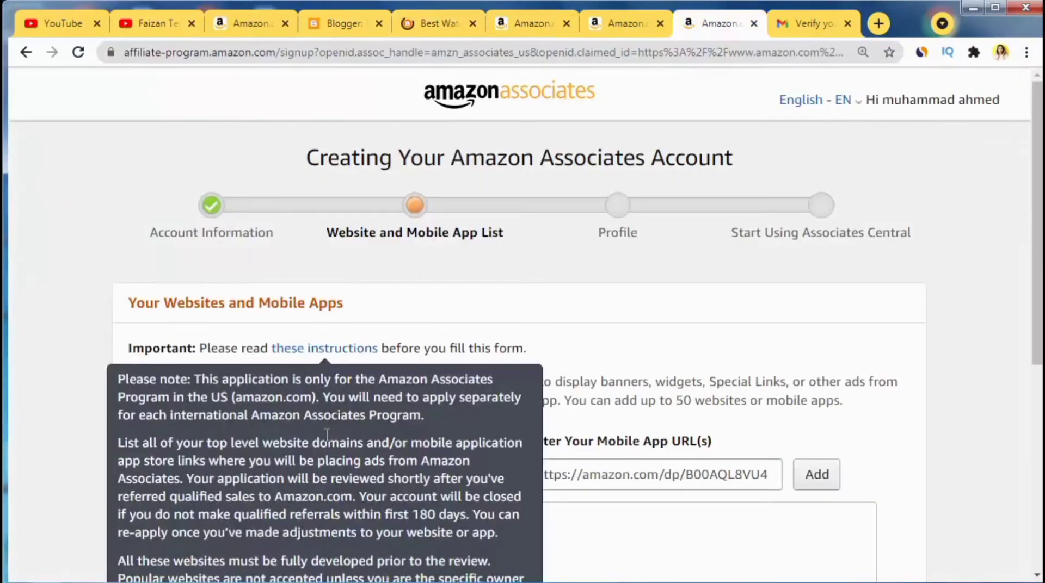
pyautogui.scroll(-1, 272, 460)
pyautogui.click(228, 402)
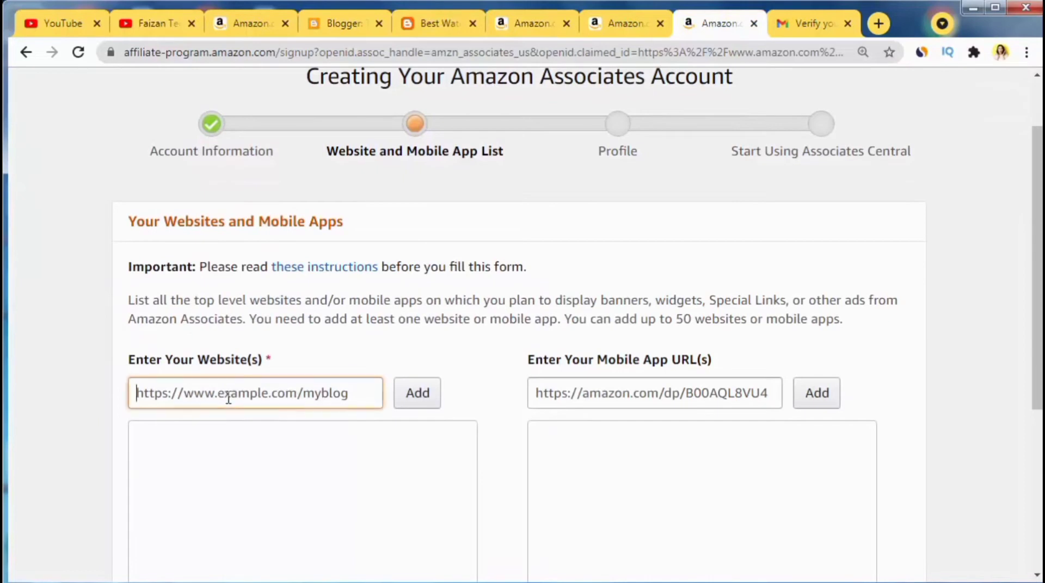
pyautogui.hotkey('ctrl', 'v')
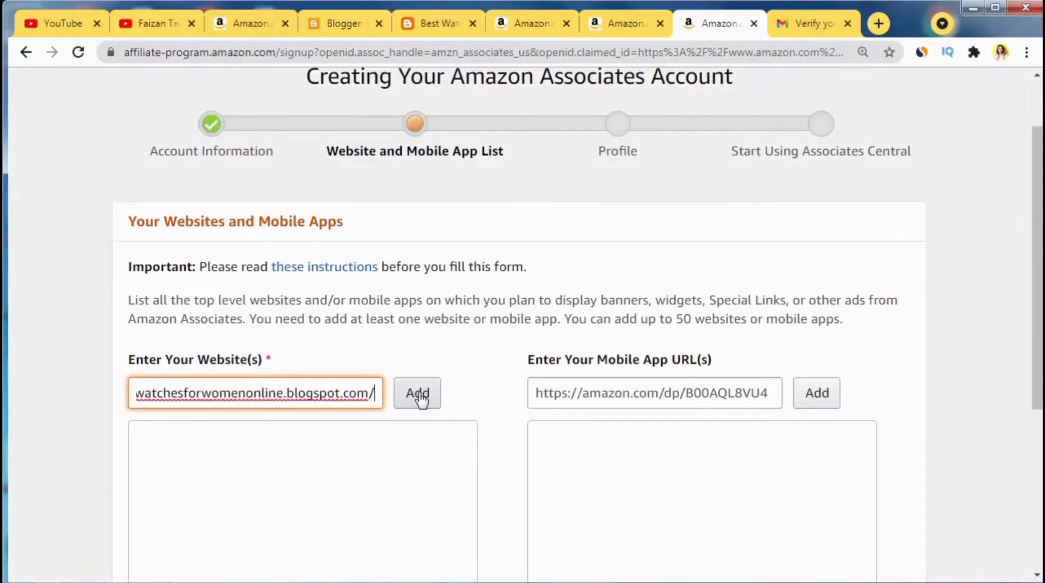
pyautogui.click(418, 392)
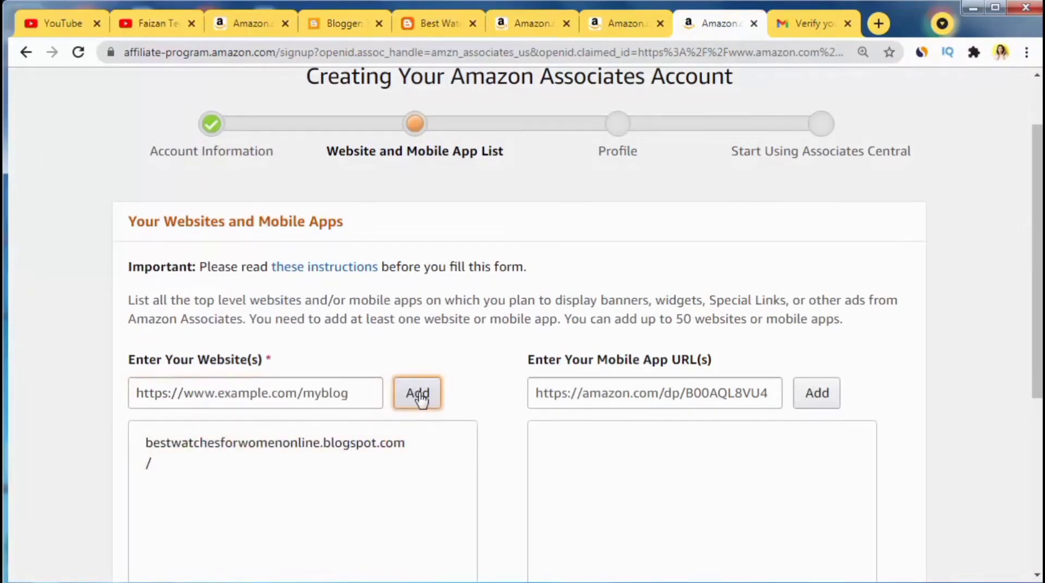
# Step: Confirm the website list and answer No to the children-under-13 question
pyautogui.scroll(-3, 420, 400)
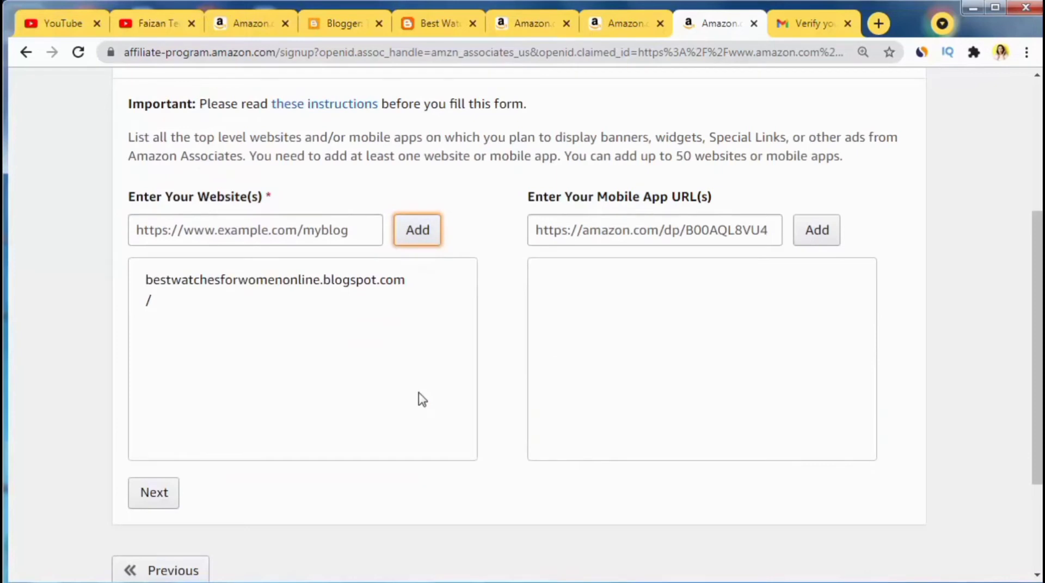
pyautogui.scroll(-3, 419, 400)
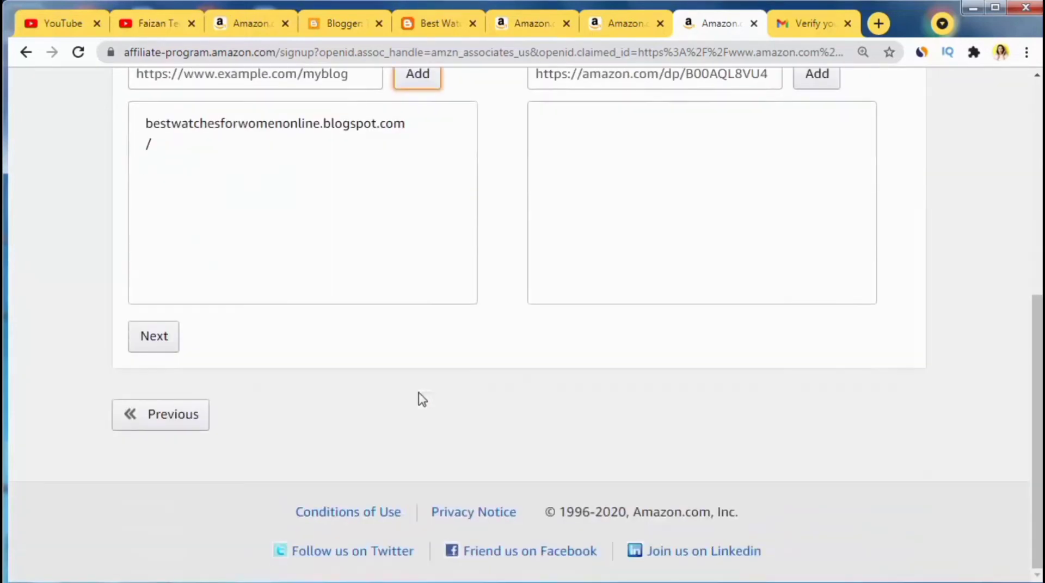
pyautogui.click(152, 338)
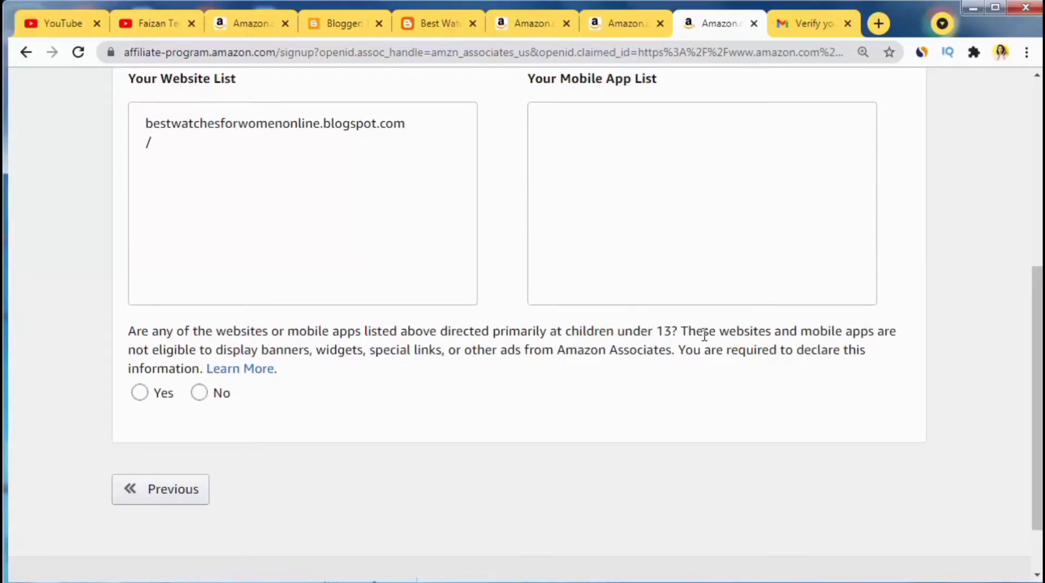
pyautogui.click(199, 393)
pyautogui.click(161, 443)
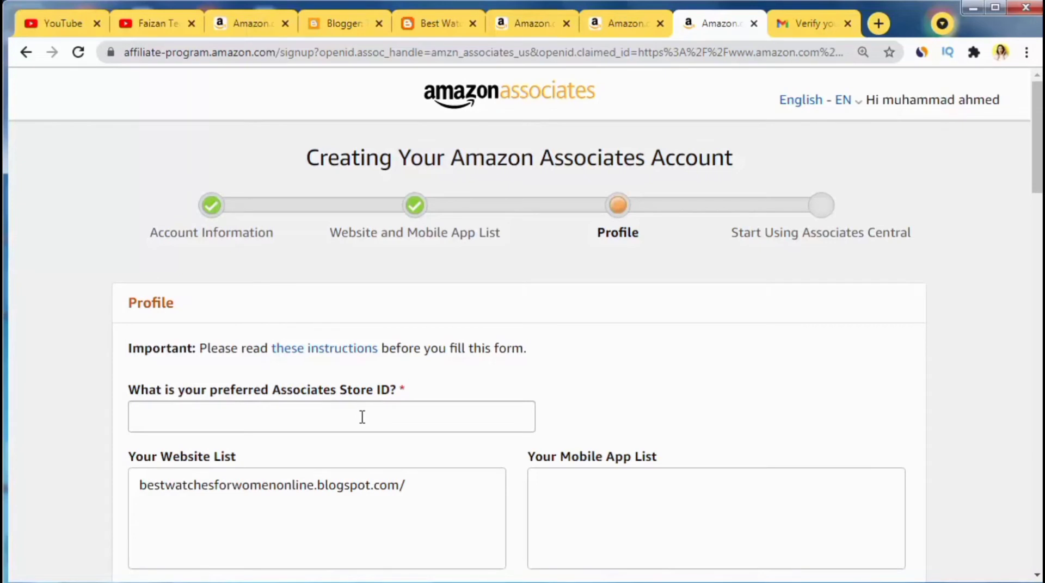
# Step: Enter the preferred Associates Store ID
pyautogui.click(292, 417)
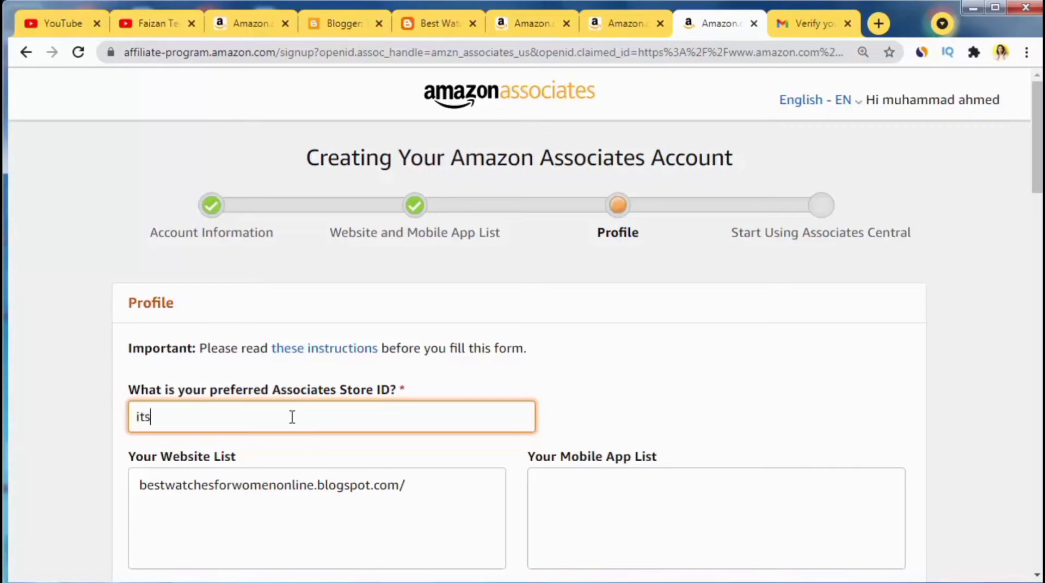
pyautogui.write('itsahmed')
pyautogui.hotkey('ctrl', 'a')
pyautogui.click(725, 363)
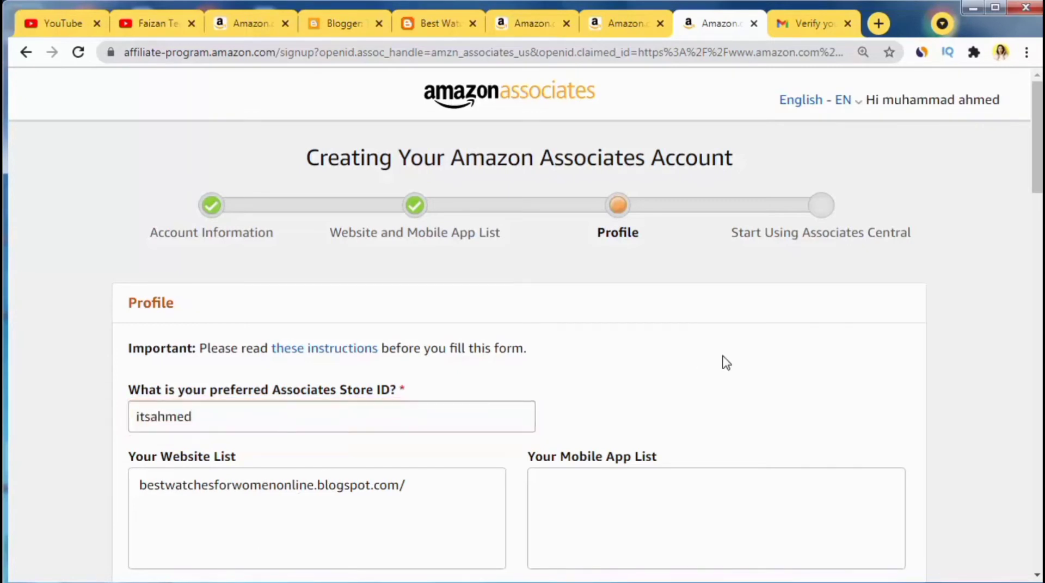
# Step: Paste a description of monetizing blog and Pinterest traffic into 'What are your websites about?'
pyautogui.scroll(-4, 933, 317)
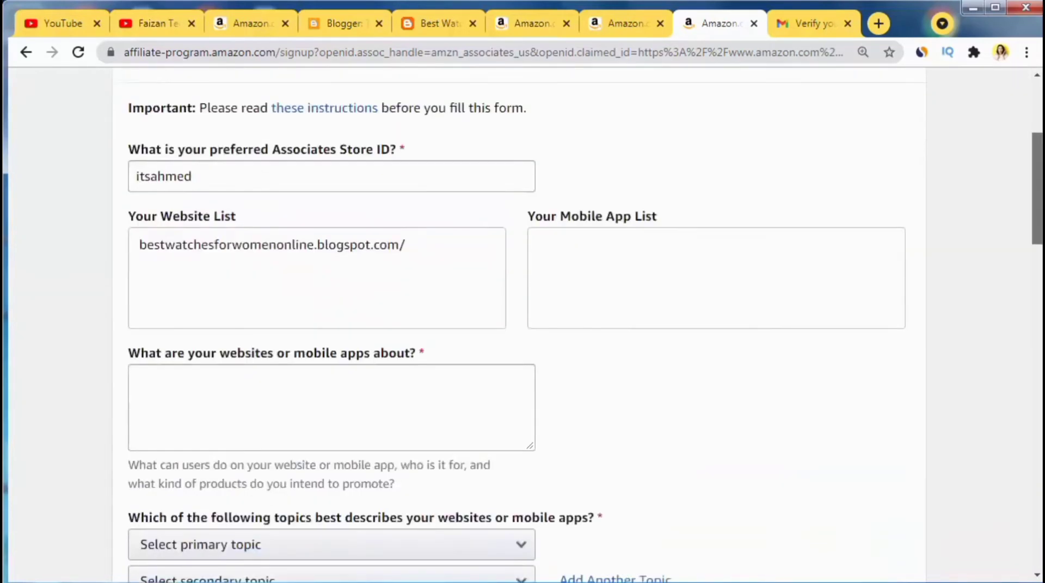
pyautogui.scroll(-2, 637, 227)
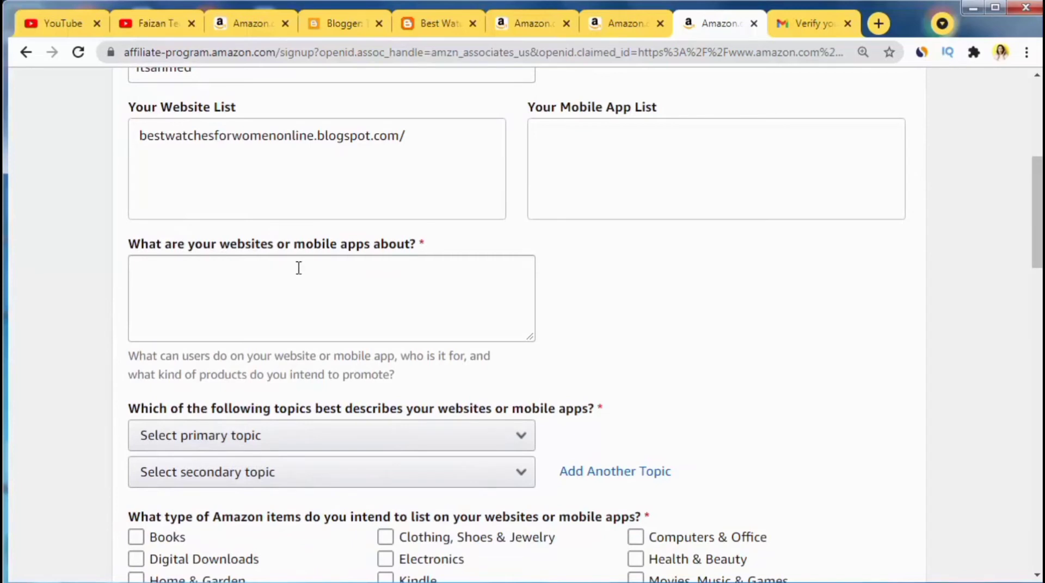
pyautogui.click(247, 267)
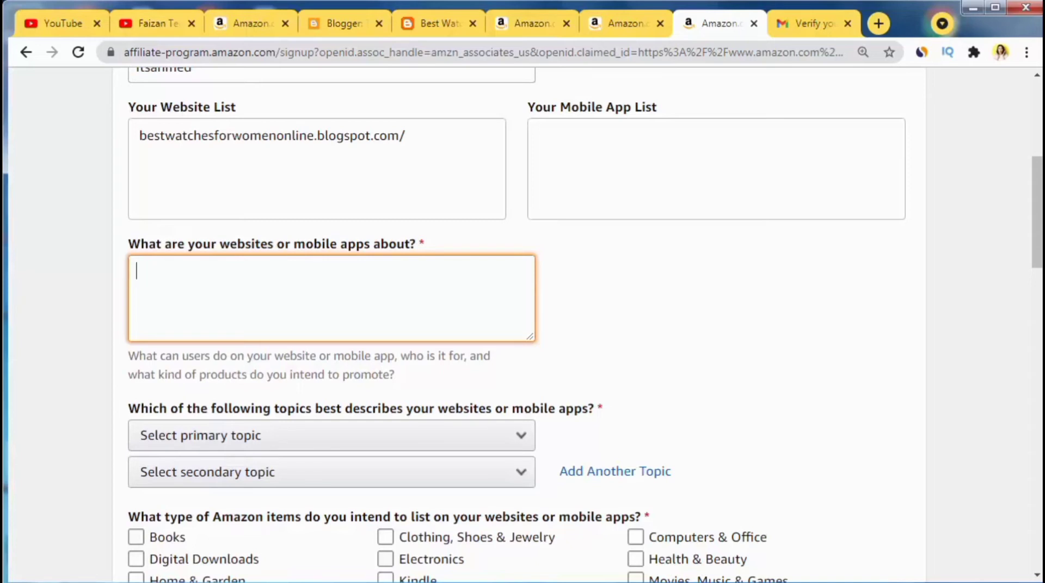
pyautogui.hotkey('ctrl', 'v')
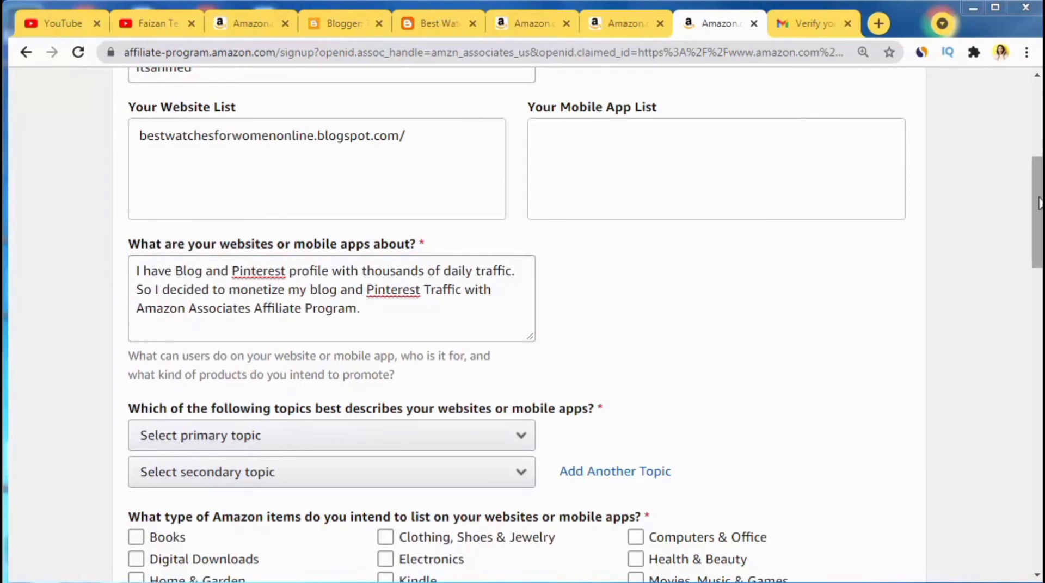
pyautogui.moveTo(1039, 203); pyautogui.dragTo(1039, 269)
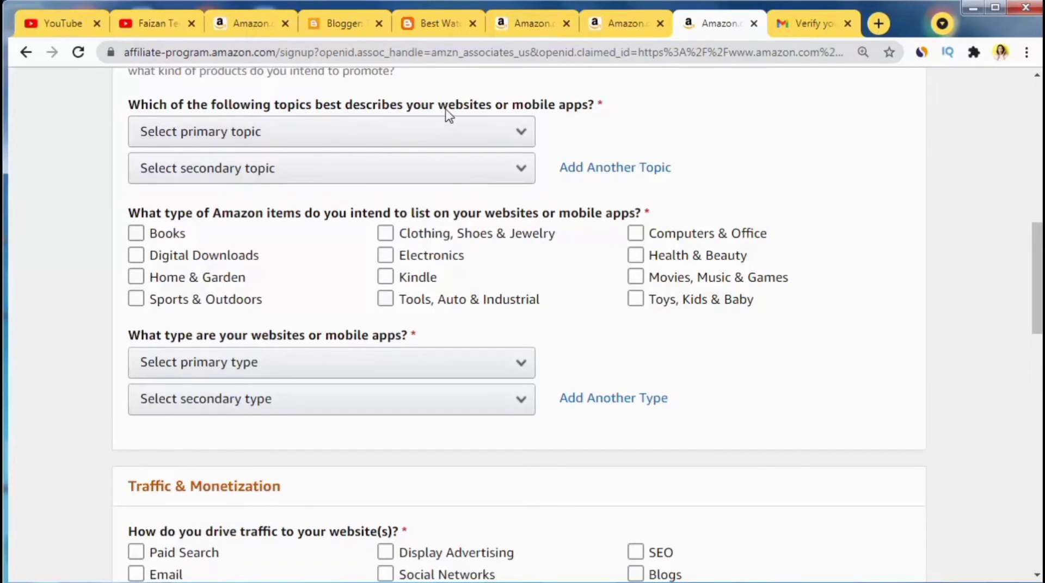
# Step: Choose Home/Pets/Cooking/Weddings/Family/Arts & Crafts as primary and Medical/Health/Beauty as secondary topic
pyautogui.click(271, 133)
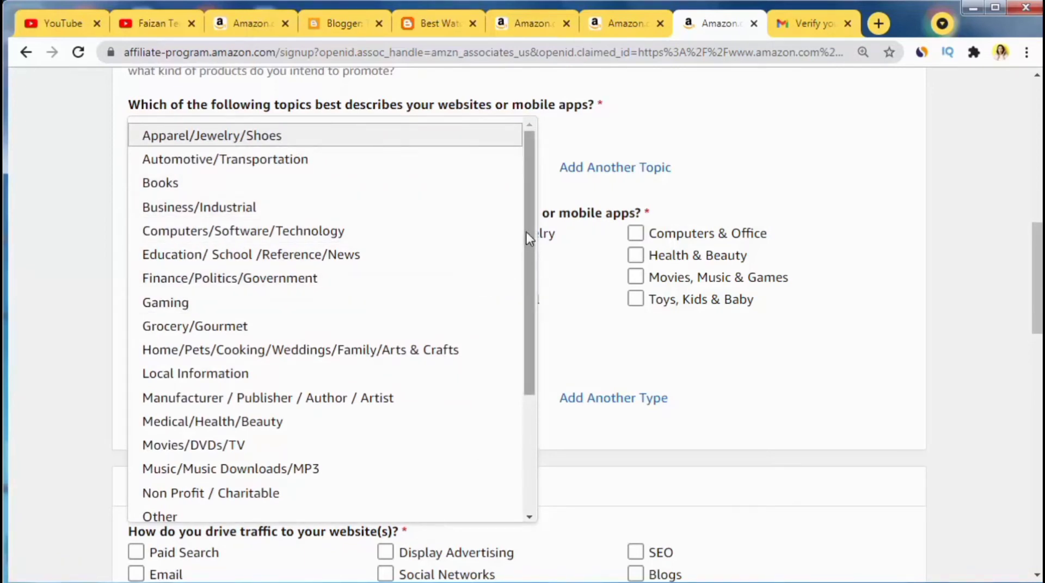
pyautogui.moveTo(532, 235); pyautogui.dragTo(544, 373)
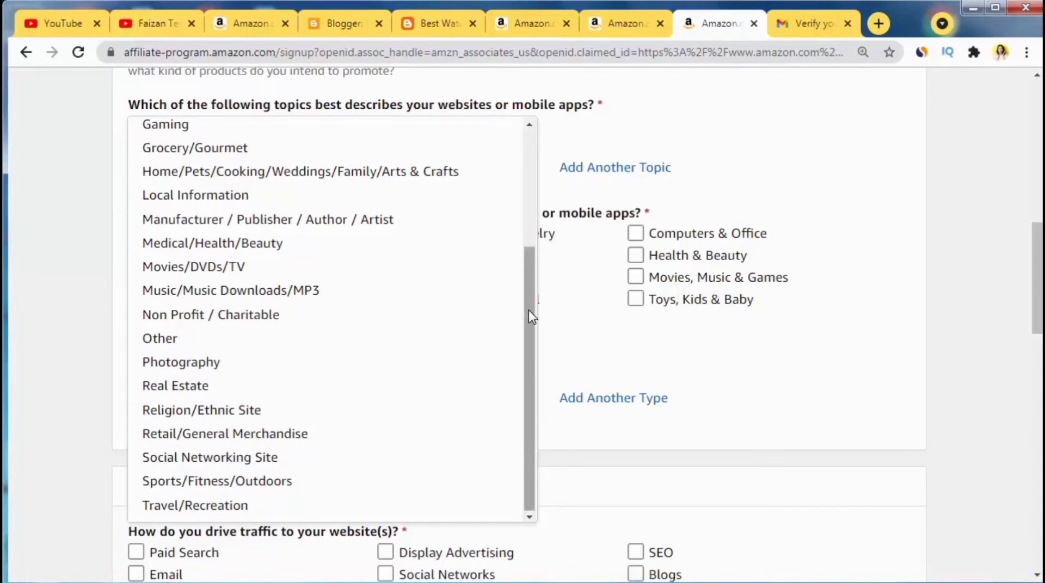
pyautogui.moveTo(528, 311); pyautogui.dragTo(544, 233)
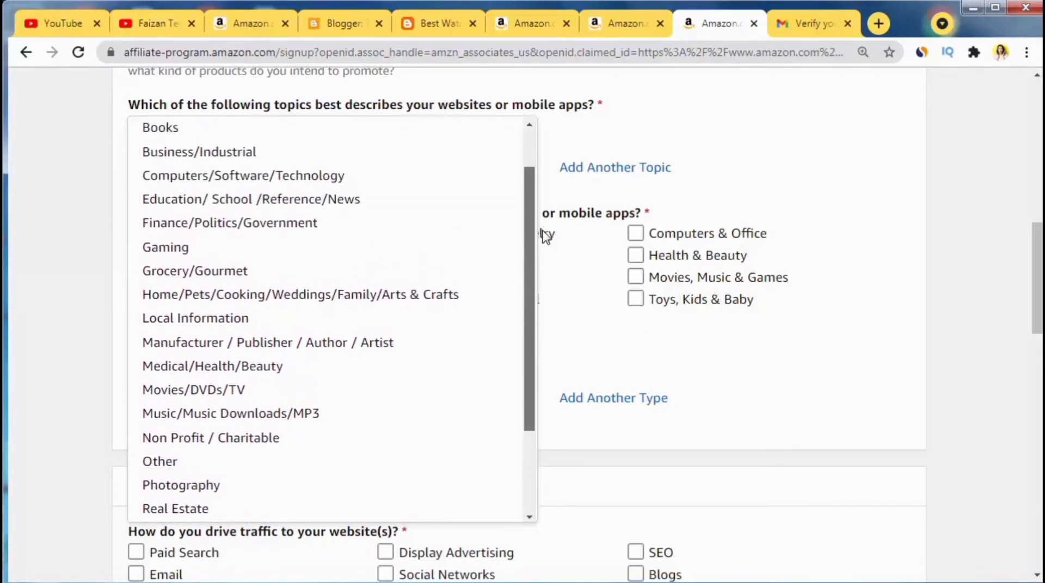
pyautogui.click(541, 218)
pyautogui.click(353, 130)
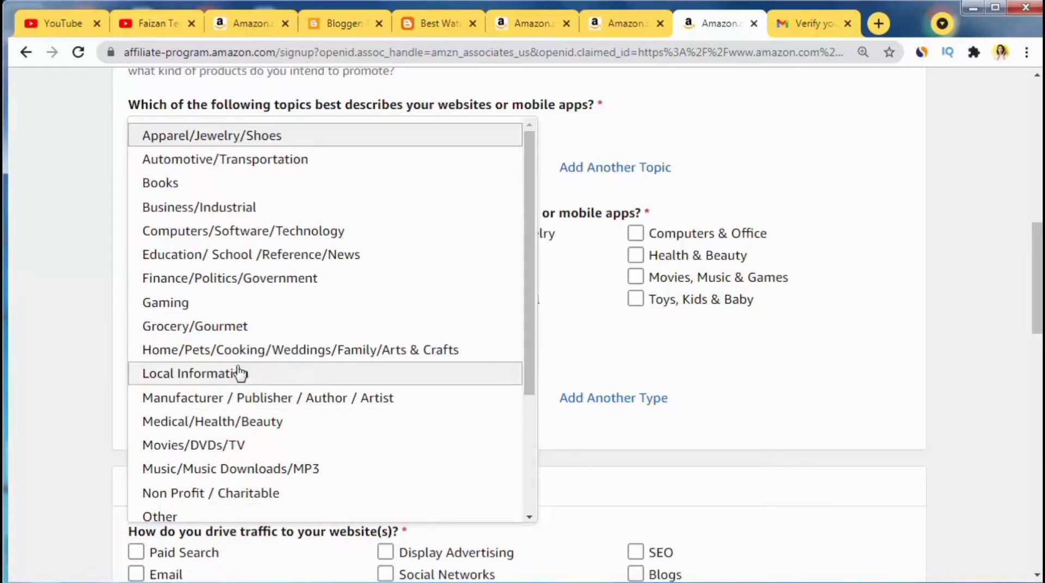
pyautogui.click(209, 352)
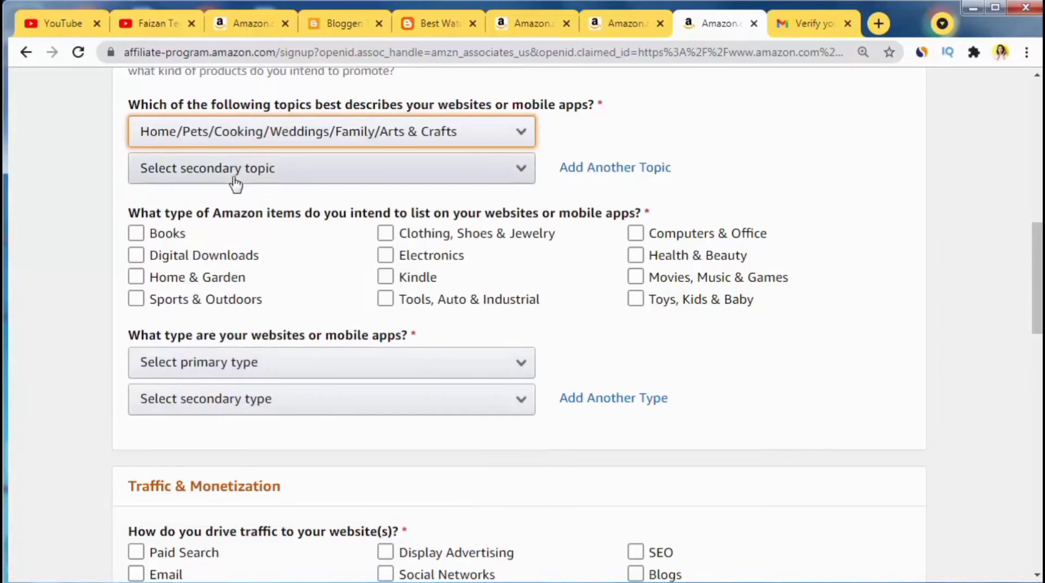
pyautogui.click(235, 180)
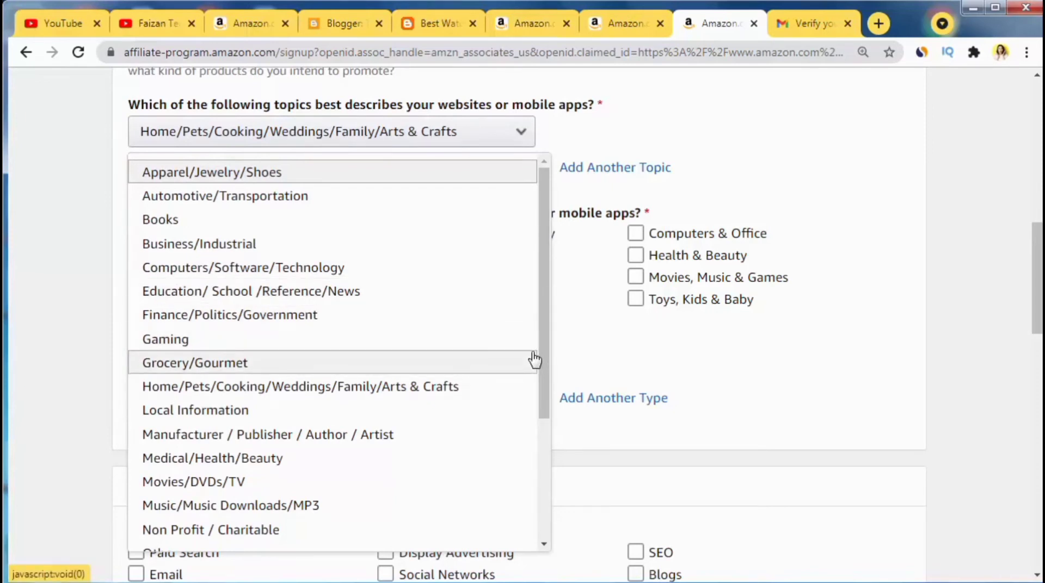
pyautogui.click(216, 460)
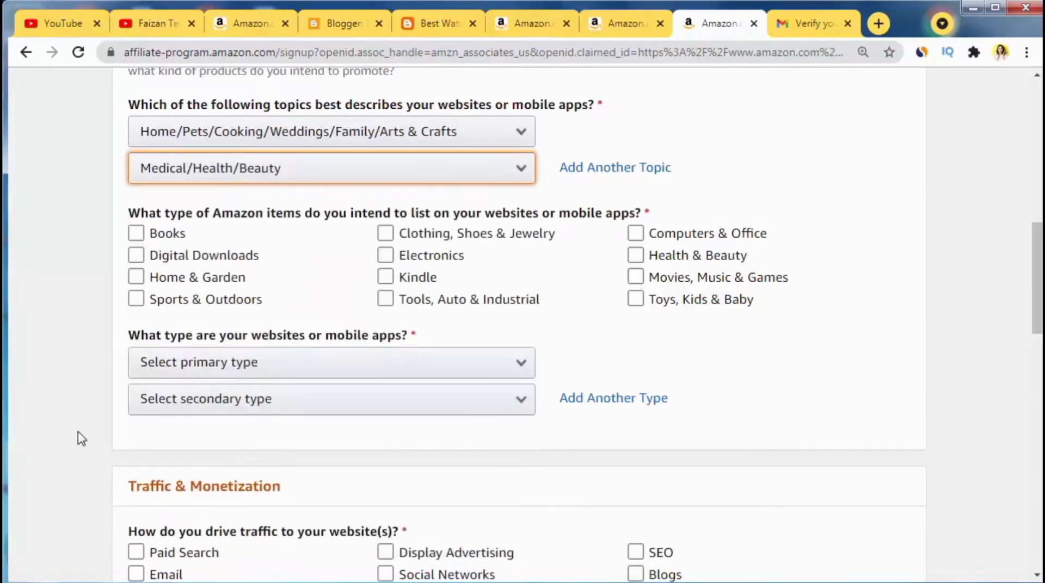
# Step: Tick Clothing, Shoes & Jewelry; Toys, Kids & Baby; Health & Beauty; and Home & Garden
pyautogui.click(152, 234)
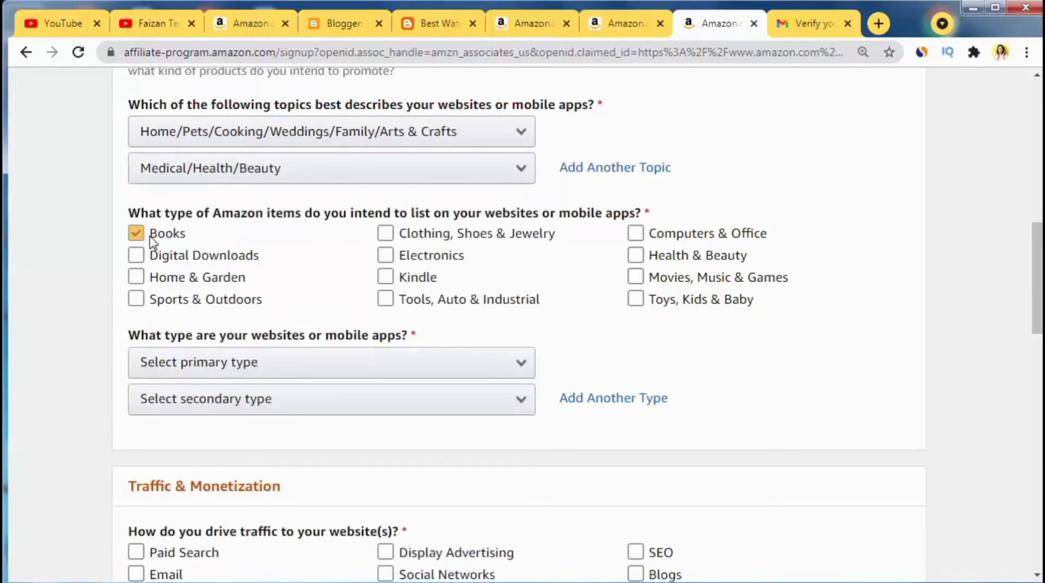
pyautogui.click(242, 246)
pyautogui.click(394, 243)
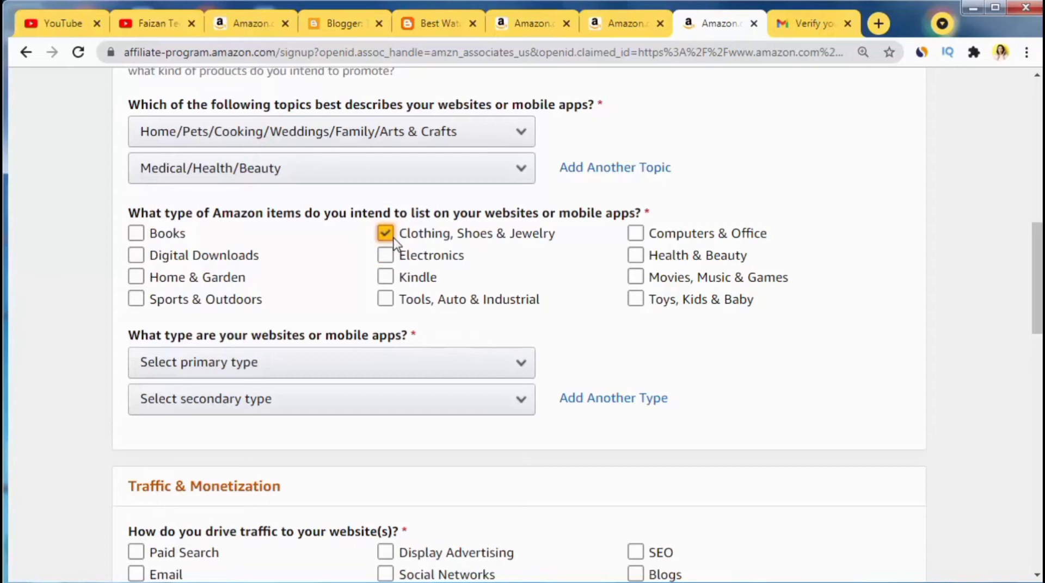
pyautogui.click(635, 302)
pyautogui.click(635, 256)
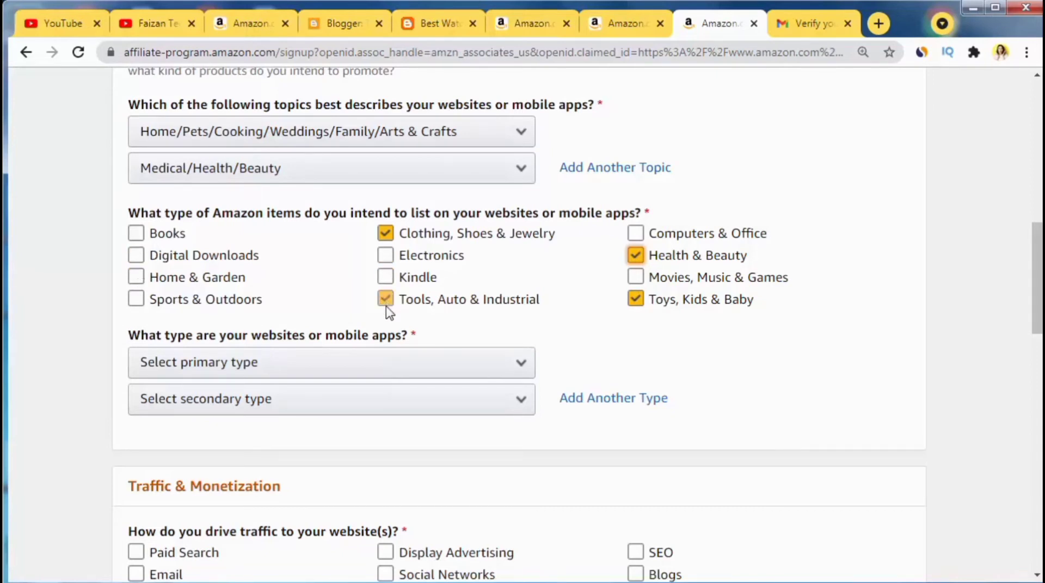
pyautogui.click(137, 279)
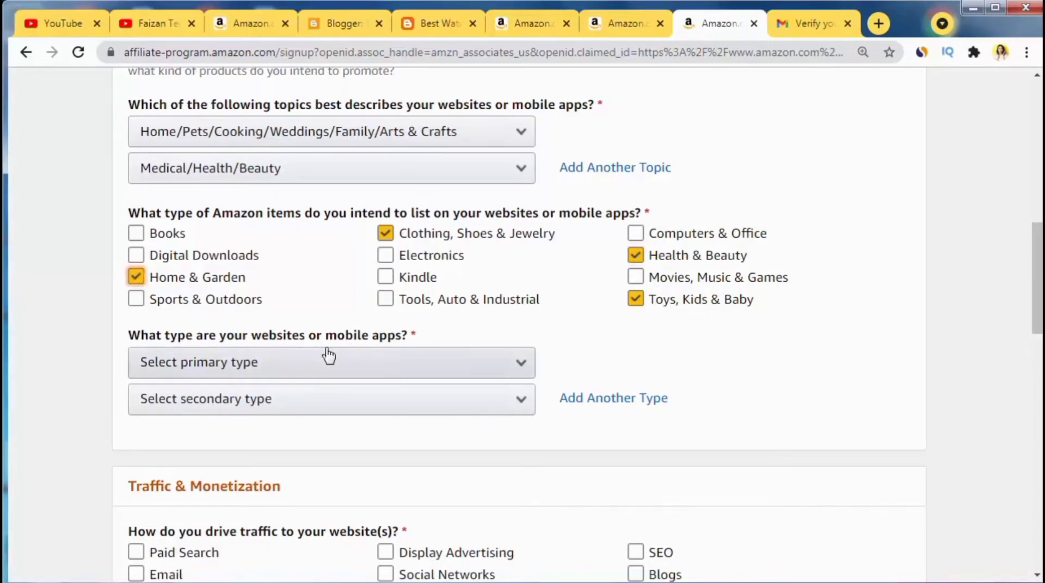
# Step: Set the website types to Blog (primary) and Content or Niche Website (secondary)
pyautogui.click(259, 373)
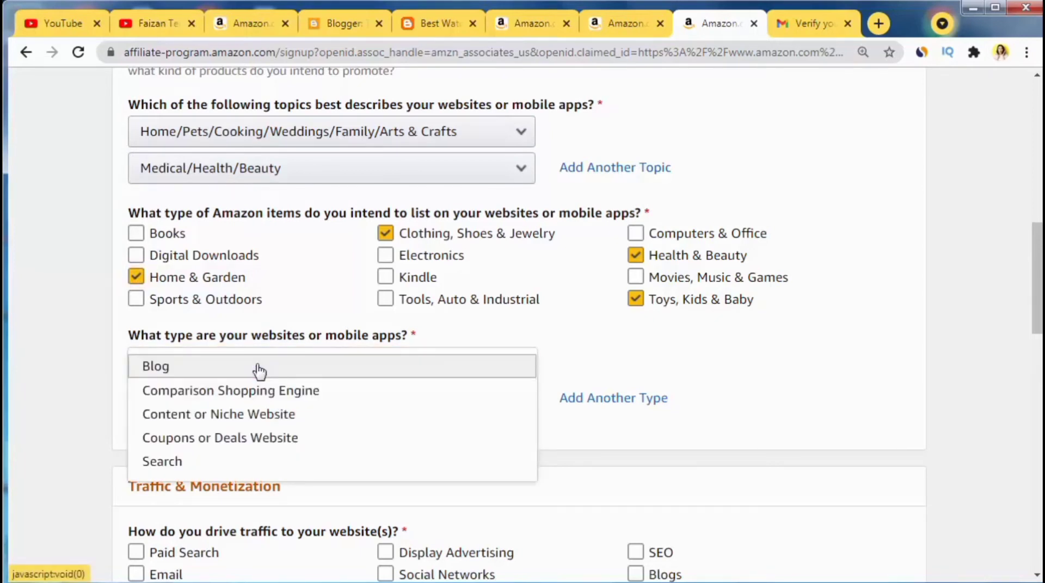
pyautogui.click(169, 369)
pyautogui.click(218, 405)
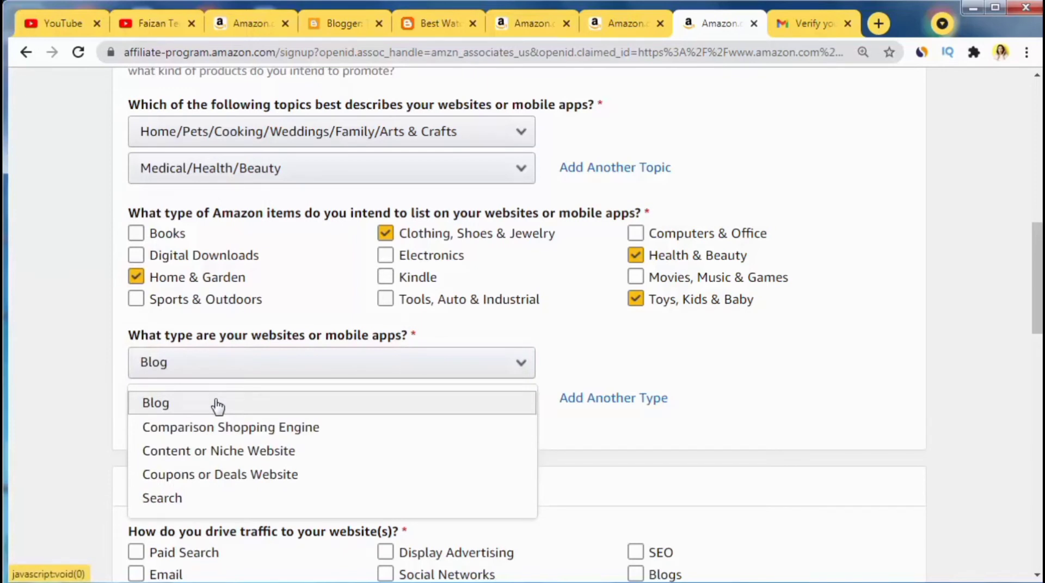
pyautogui.click(227, 452)
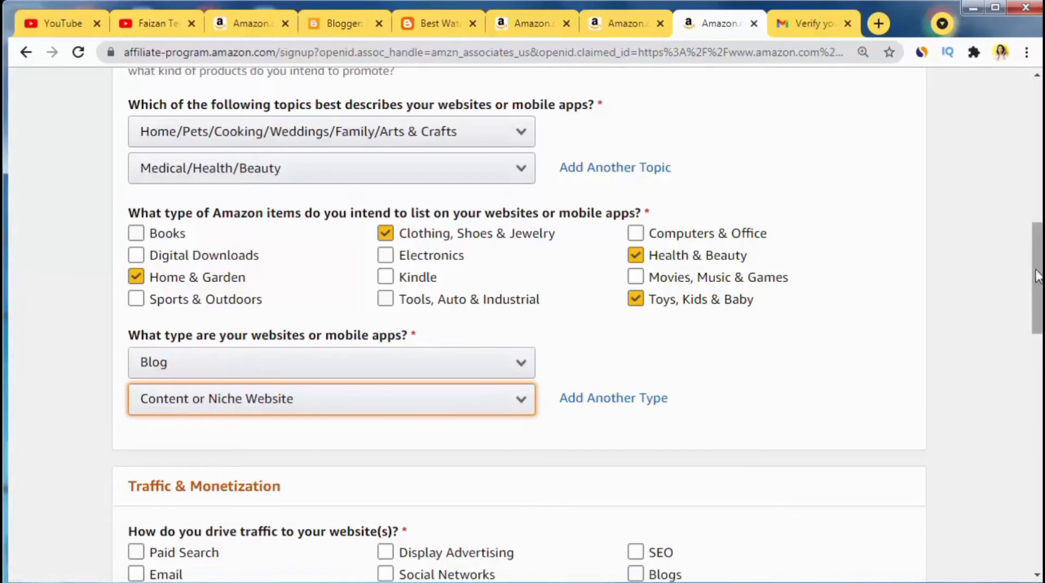
pyautogui.scroll(-5, 523, 327)
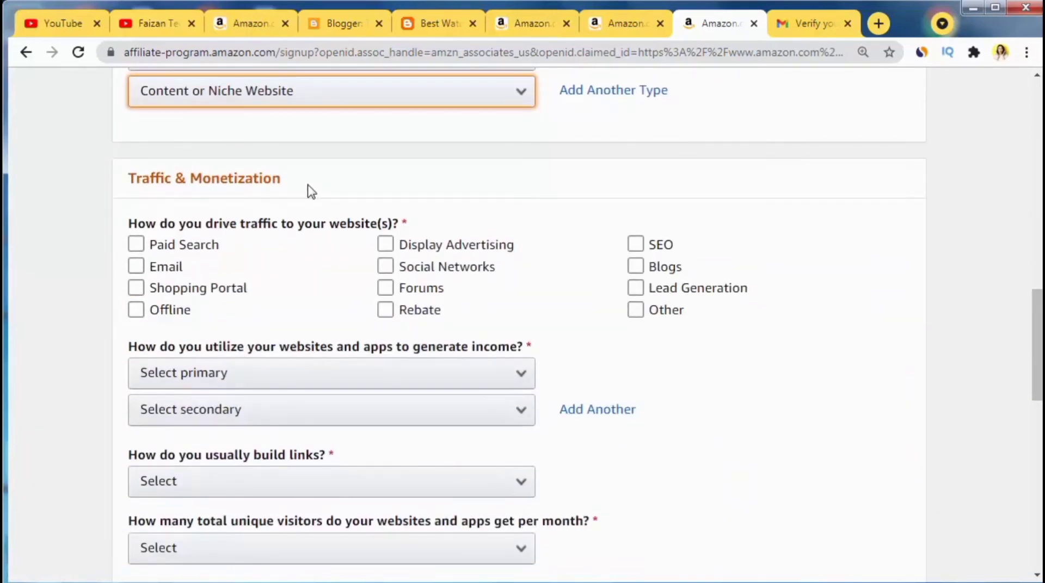
# Step: Tick Social Networks and SEO as the traffic sources, leaving Paid Search and Blogs unticked
pyautogui.click(159, 245)
pyautogui.click(163, 243)
pyautogui.click(385, 267)
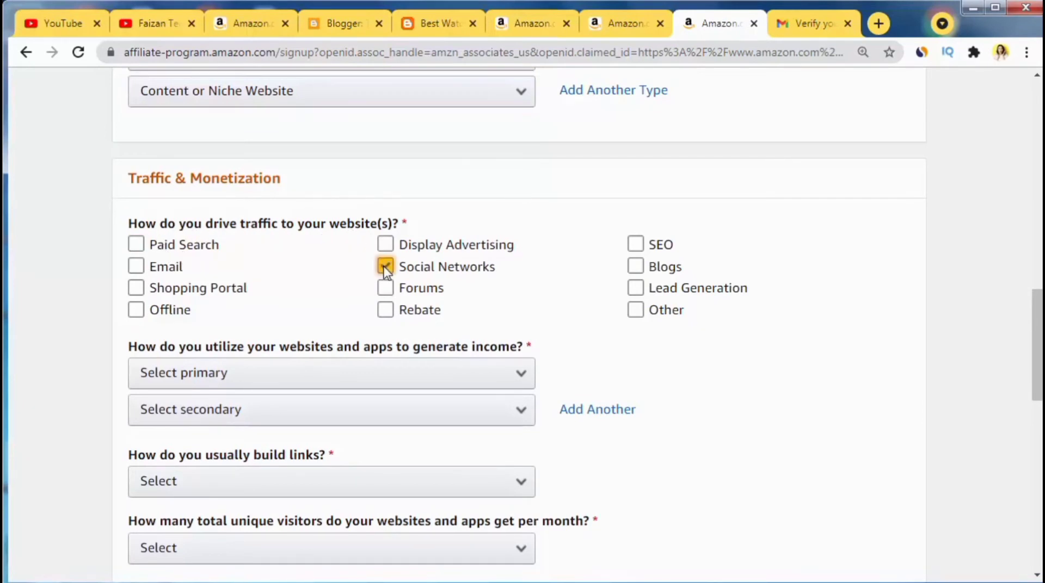
pyautogui.click(635, 267)
pyautogui.click(635, 267)
pyautogui.click(635, 245)
pyautogui.scroll(-3, 413, 250)
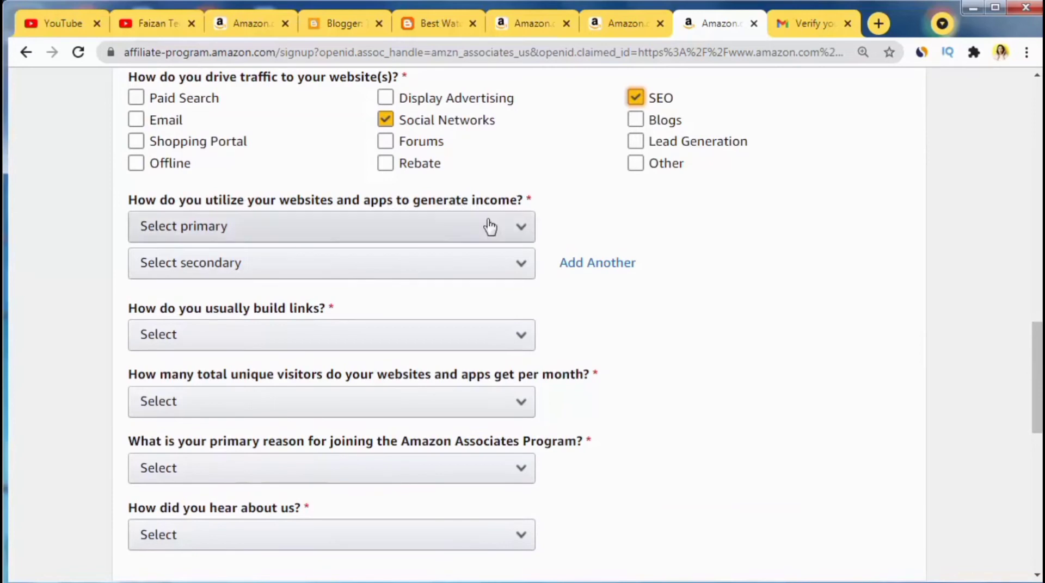
# Step: Set both primary and secondary income methods to 'Amazon Associates is the only way…'
pyautogui.click(324, 233)
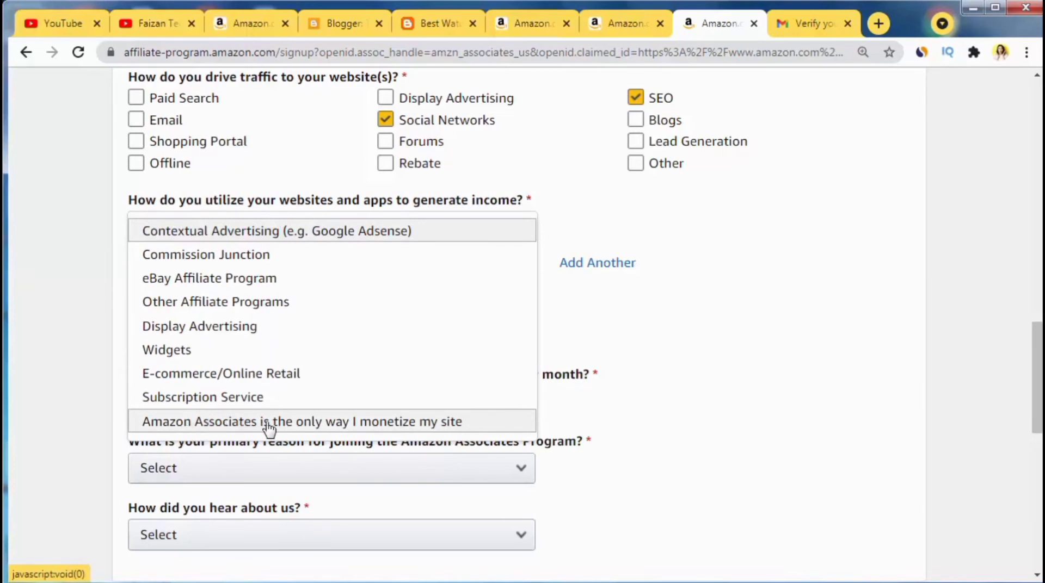
pyautogui.click(333, 424)
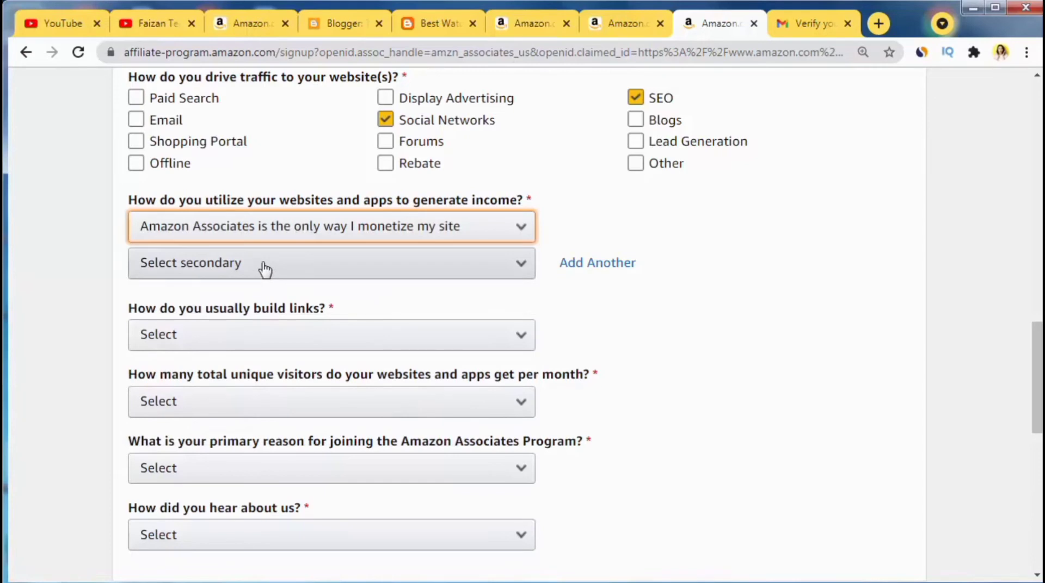
pyautogui.click(265, 266)
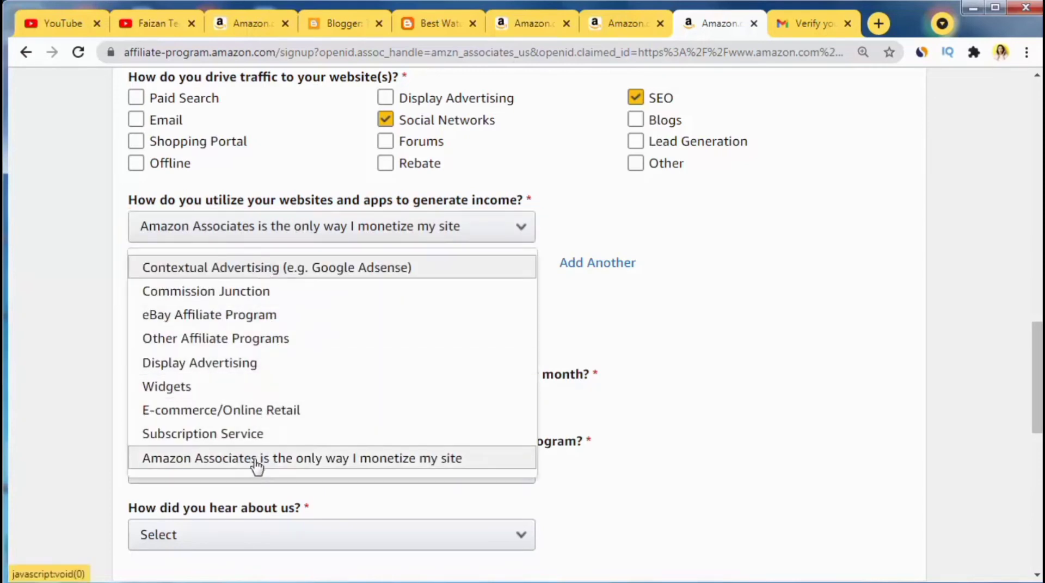
pyautogui.click(256, 461)
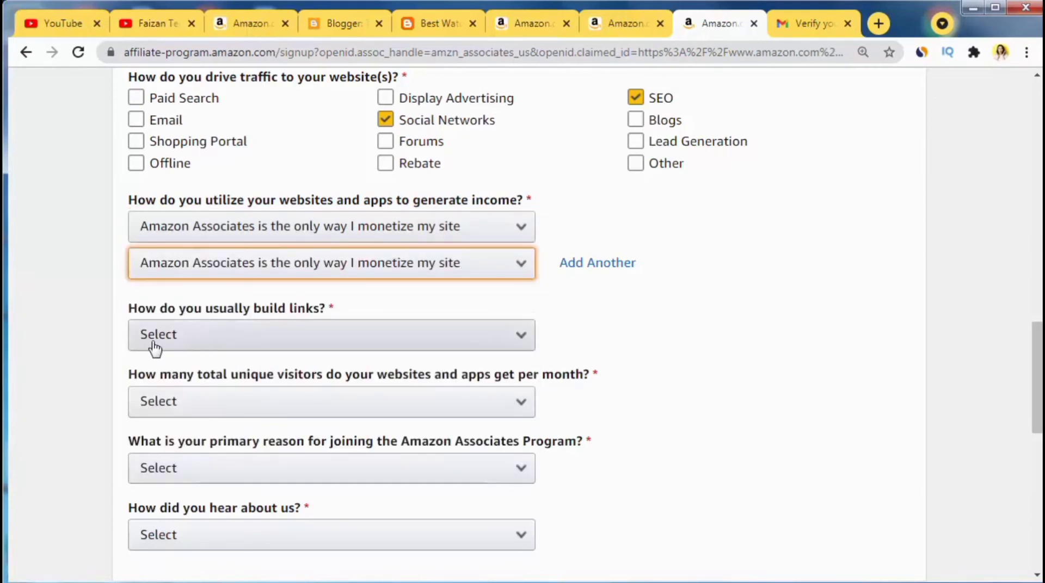
# Step: Choose Blog Editor for links, Less than 500 monthly visitors, and To monetize my site
pyautogui.click(277, 333)
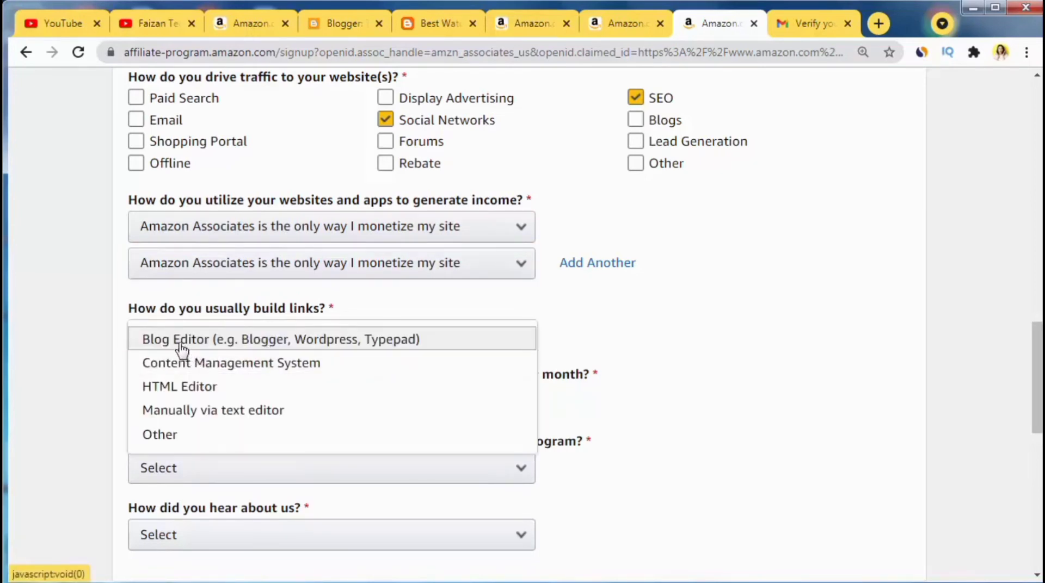
pyautogui.click(224, 343)
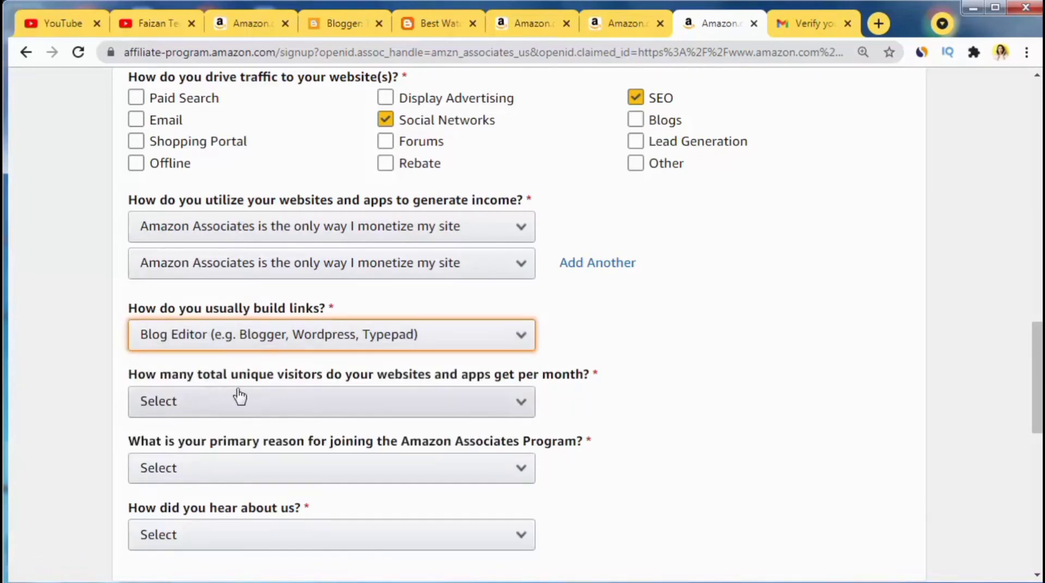
pyautogui.click(330, 401)
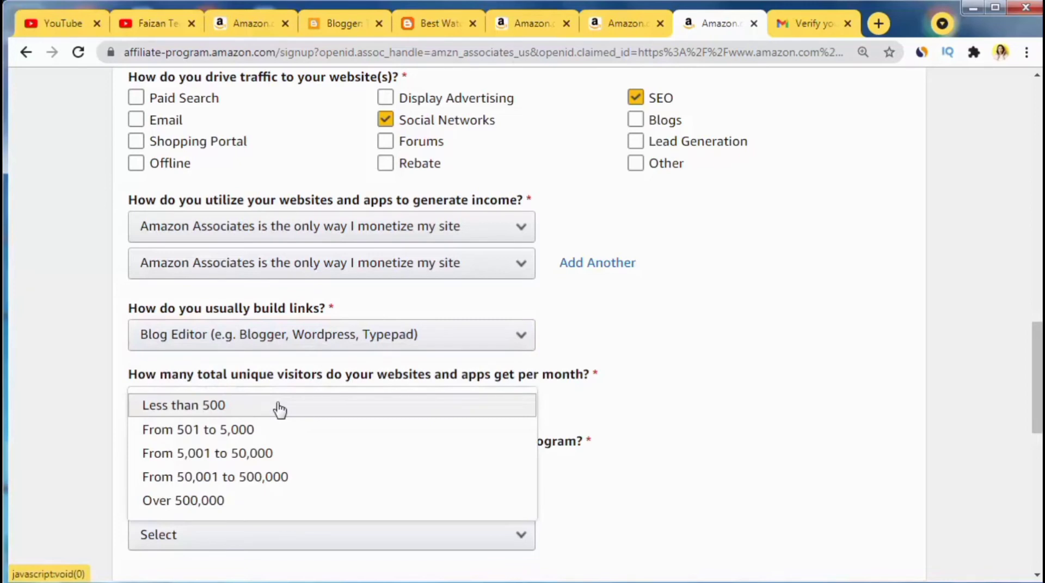
pyautogui.click(206, 418)
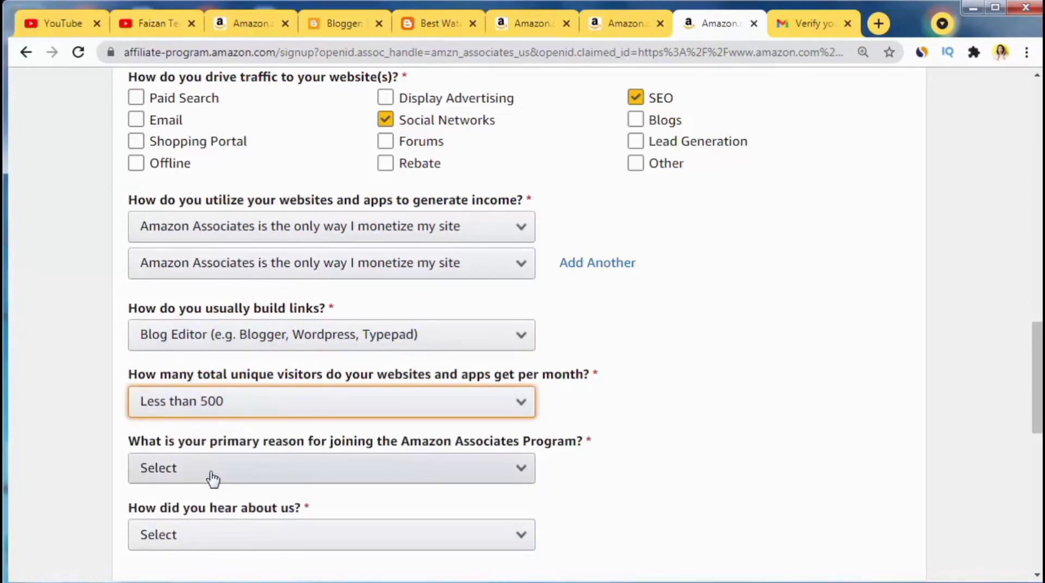
pyautogui.click(249, 478)
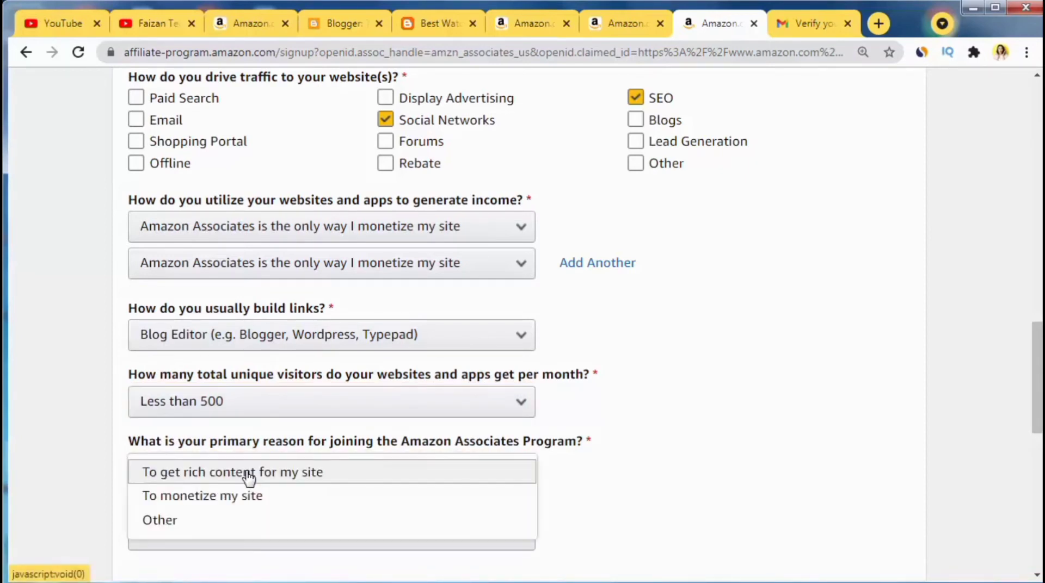
pyautogui.click(195, 496)
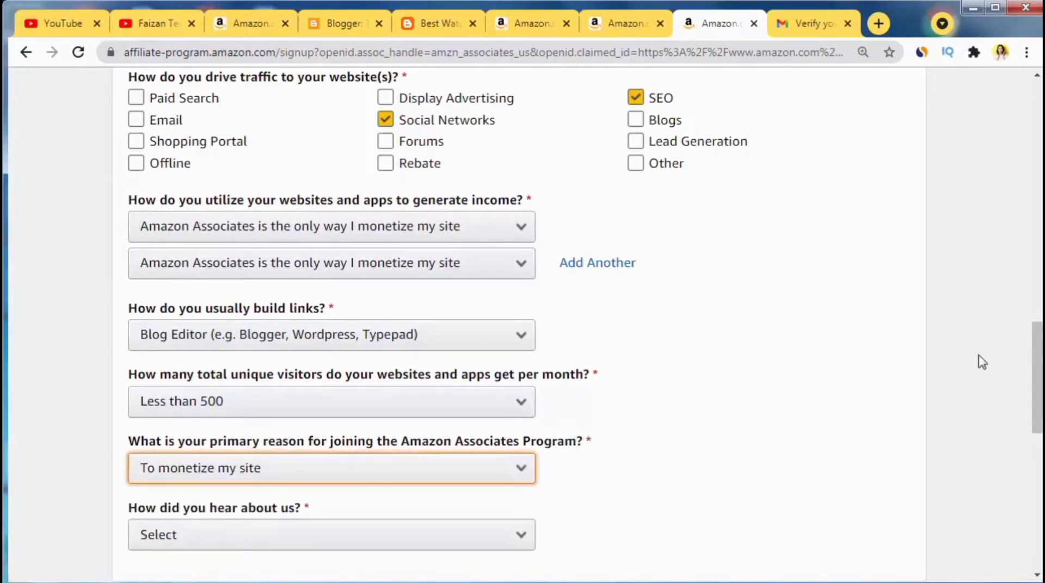
pyautogui.scroll(-2, 1037, 365)
pyautogui.scroll(-3, 567, 317)
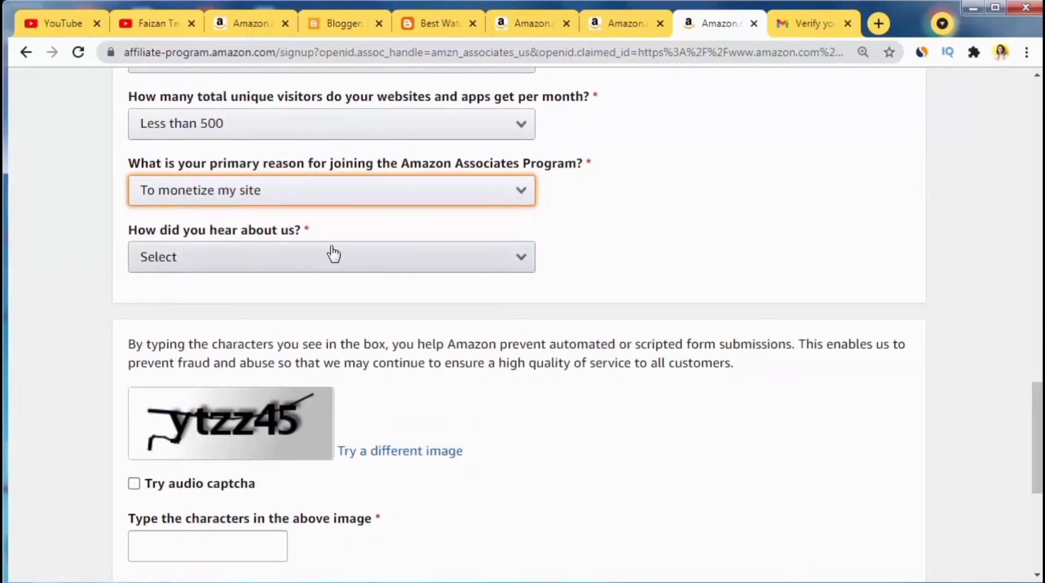
# Step: Answer Word of Mouth, fill in the captcha, accept the Operating Agreement, and finish signup
pyautogui.click(272, 264)
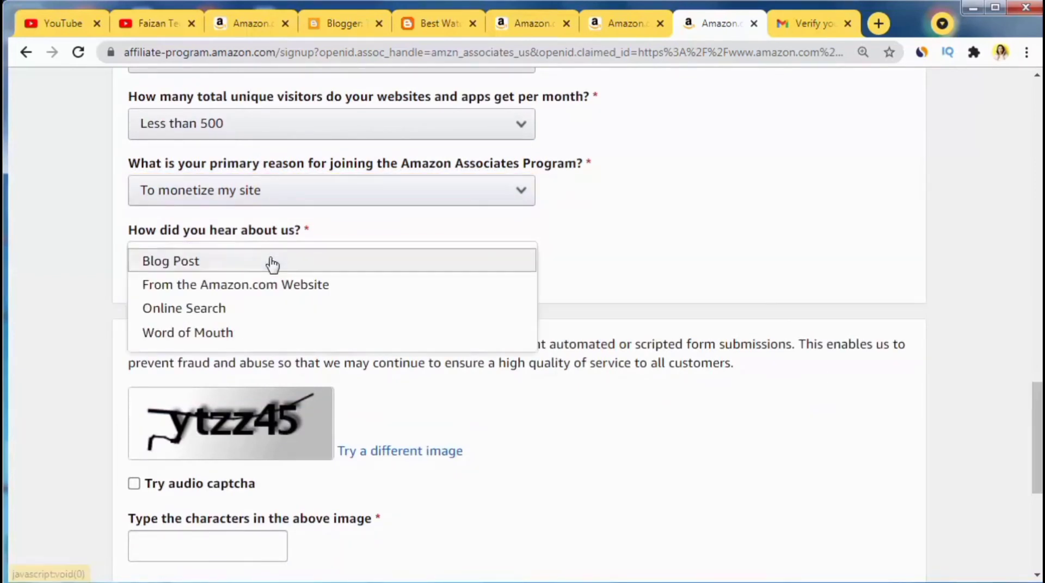
pyautogui.click(201, 335)
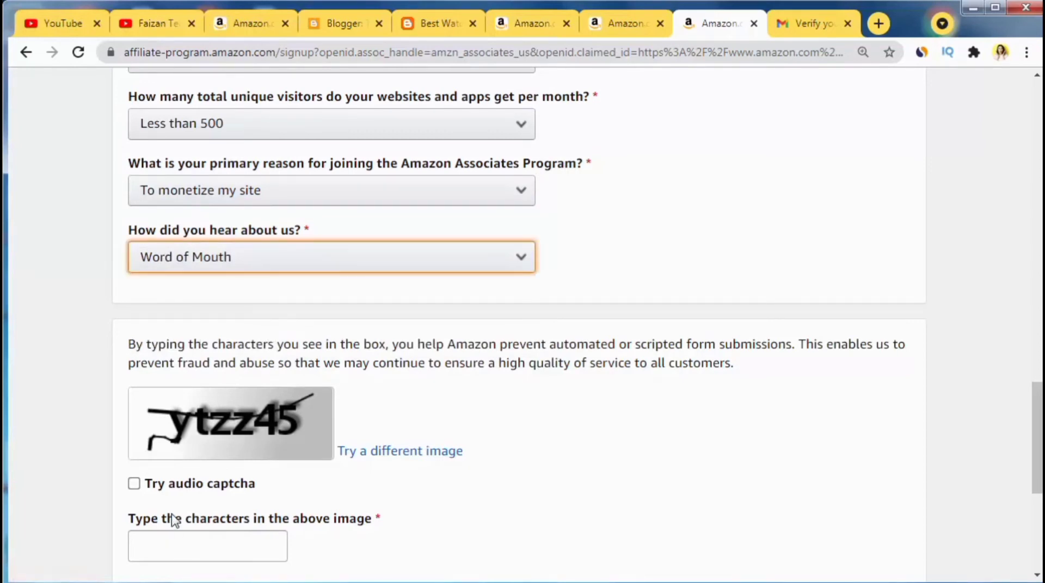
pyautogui.click(179, 551)
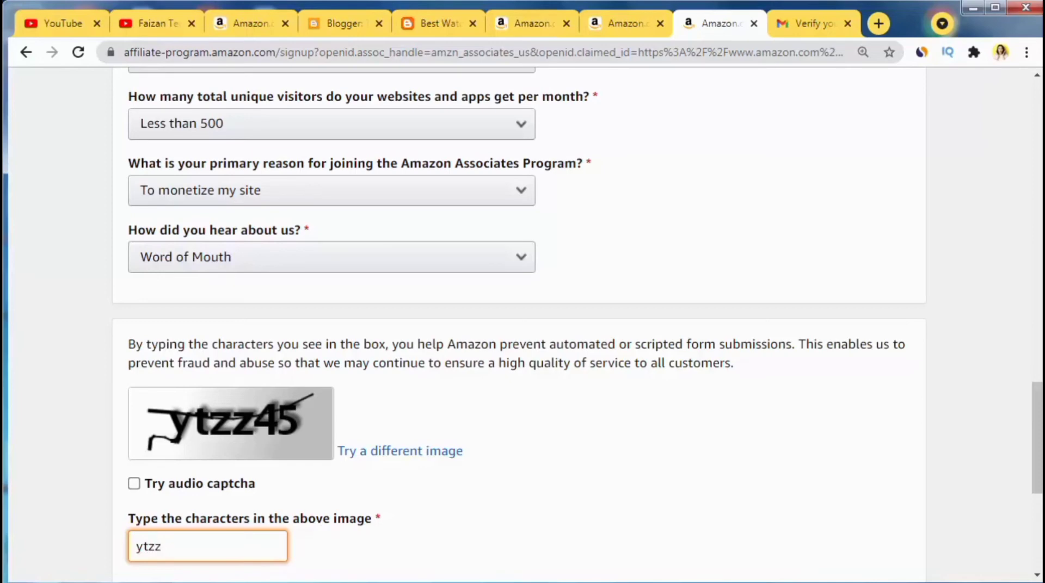
pyautogui.write('ytzz45')
pyautogui.scroll(-3, 597, 510)
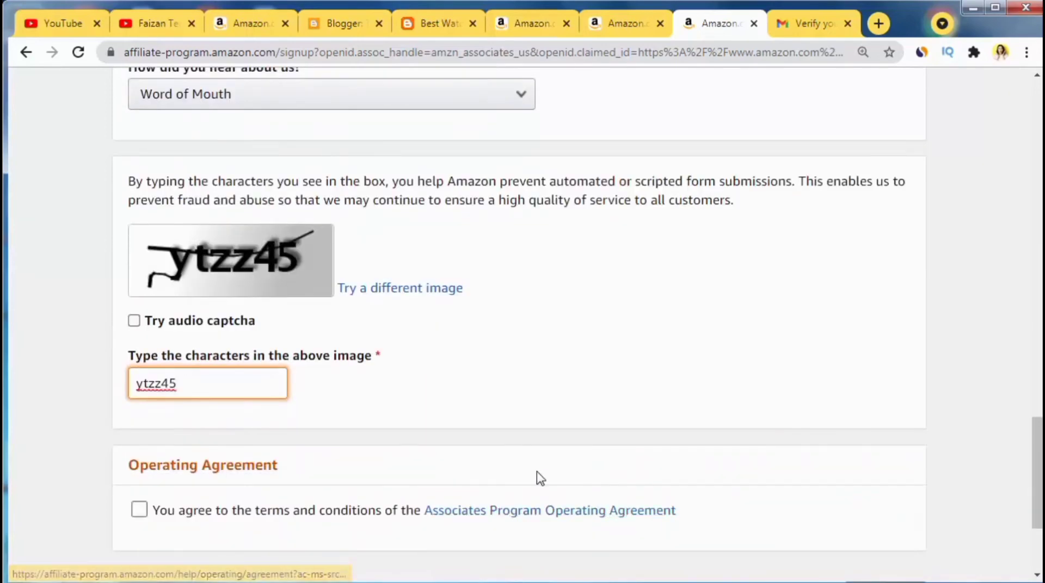
pyautogui.click(139, 509)
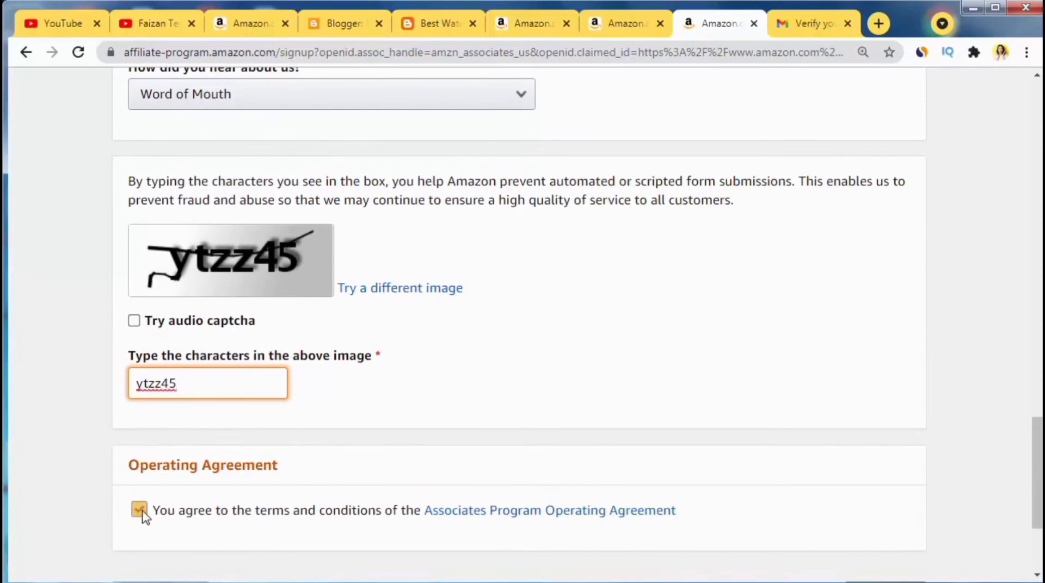
pyautogui.scroll(-3, 428, 429)
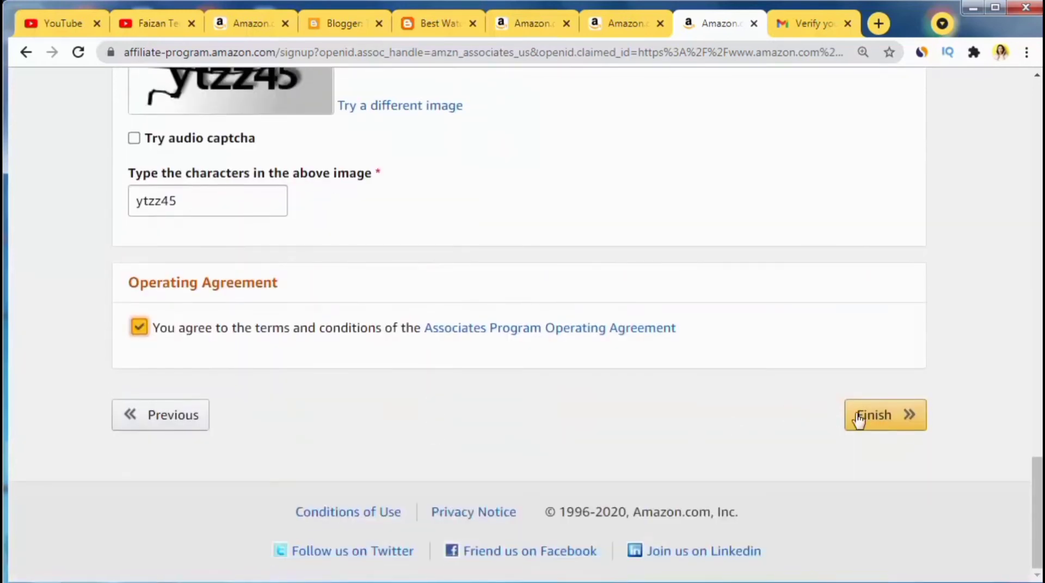
pyautogui.click(866, 416)
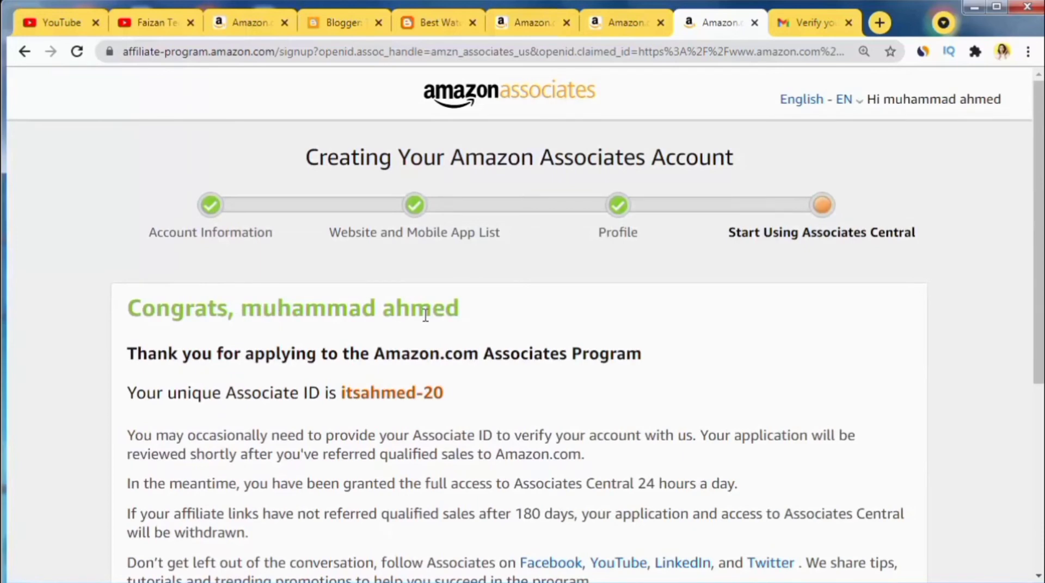
# Step: Choose Later for payment and tax information on the Congrats page
pyautogui.scroll(-5, 430, 321)
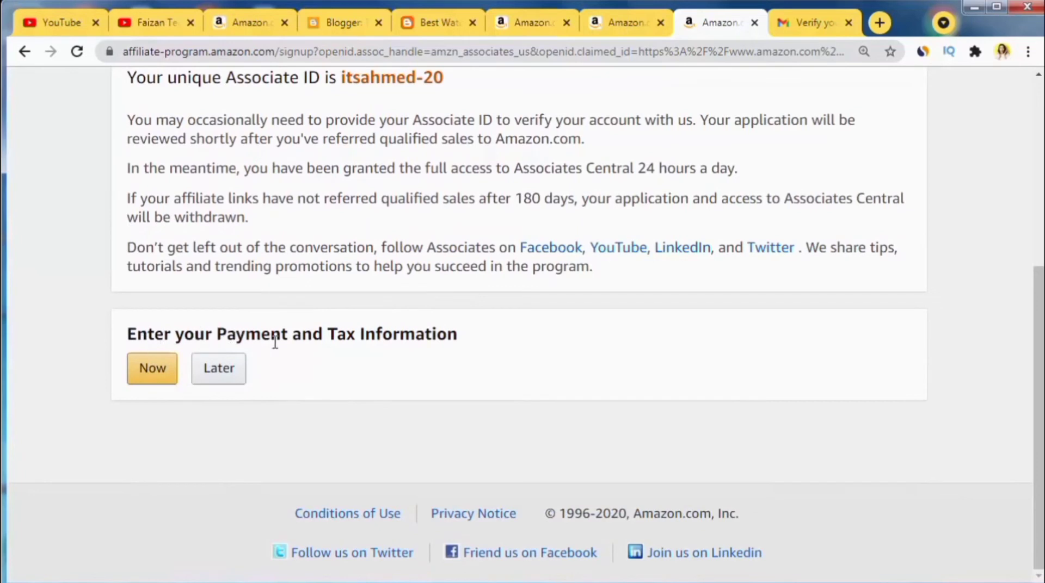
pyautogui.click(219, 383)
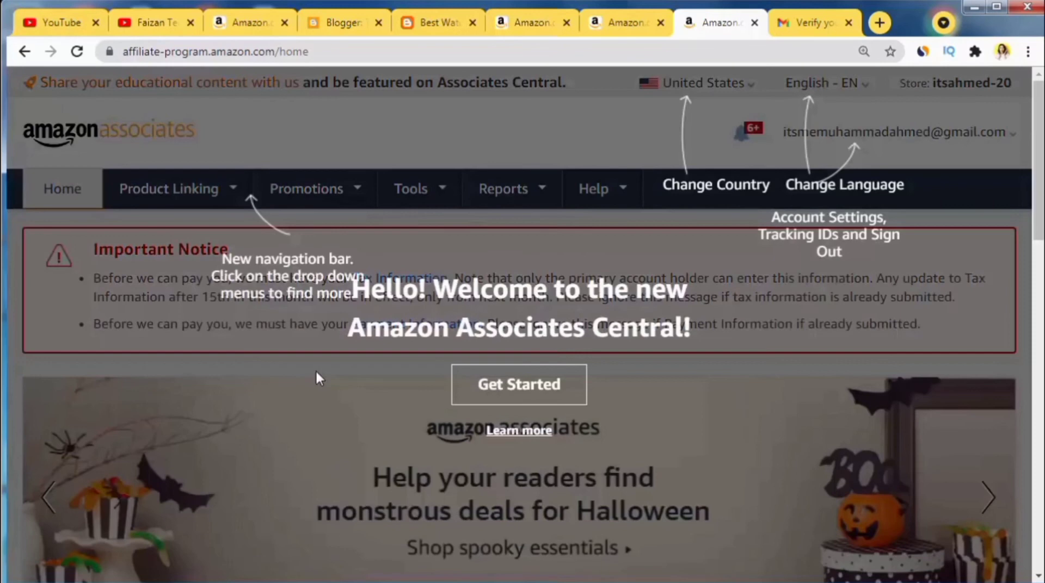
# Step: Dismiss the welcome tour and open the Tax Information interview from the Important Notice
pyautogui.click(467, 397)
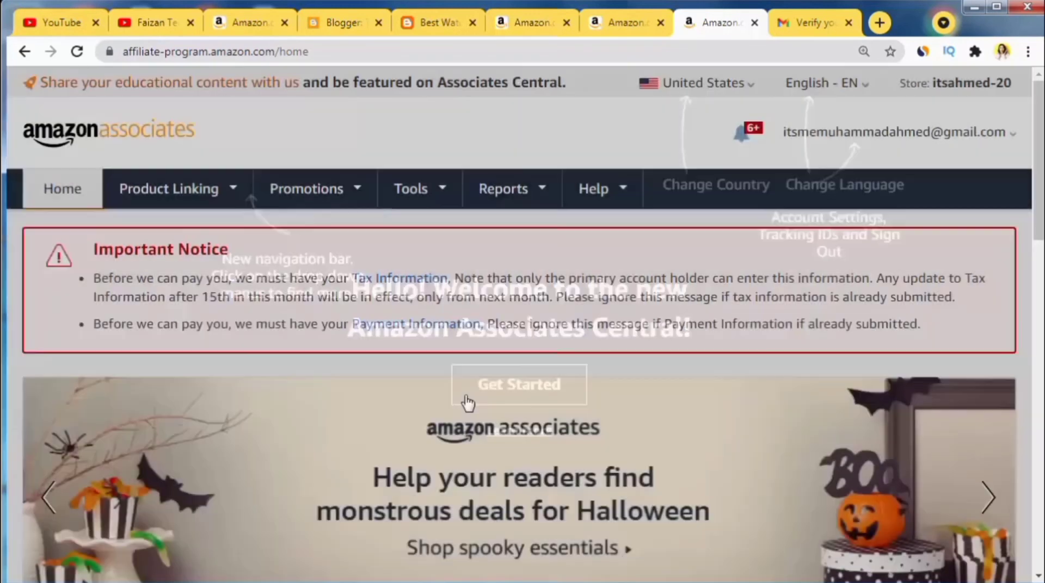
pyautogui.scroll(-5, 373, 422)
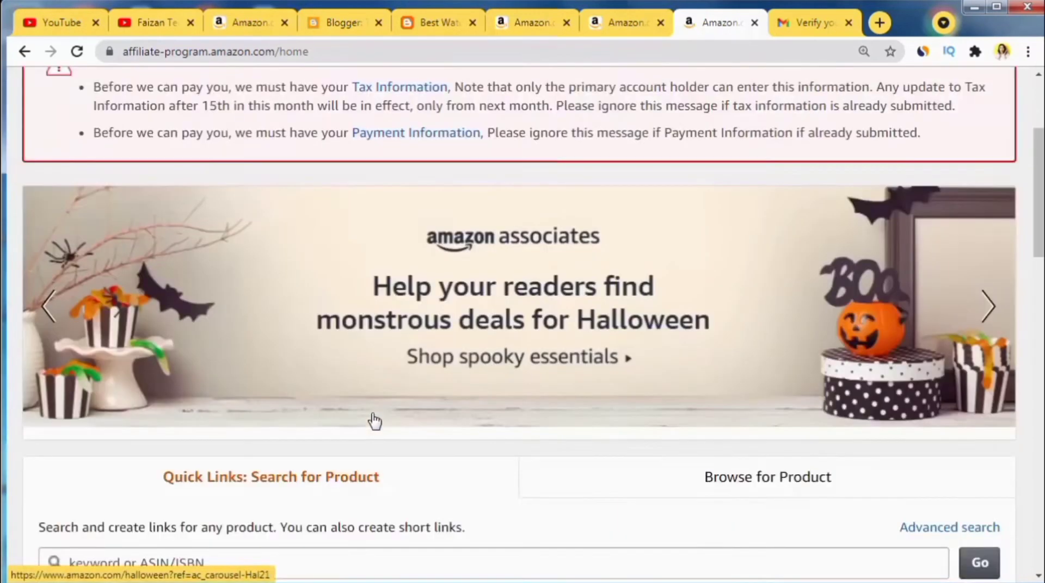
pyautogui.scroll(-4, 373, 415)
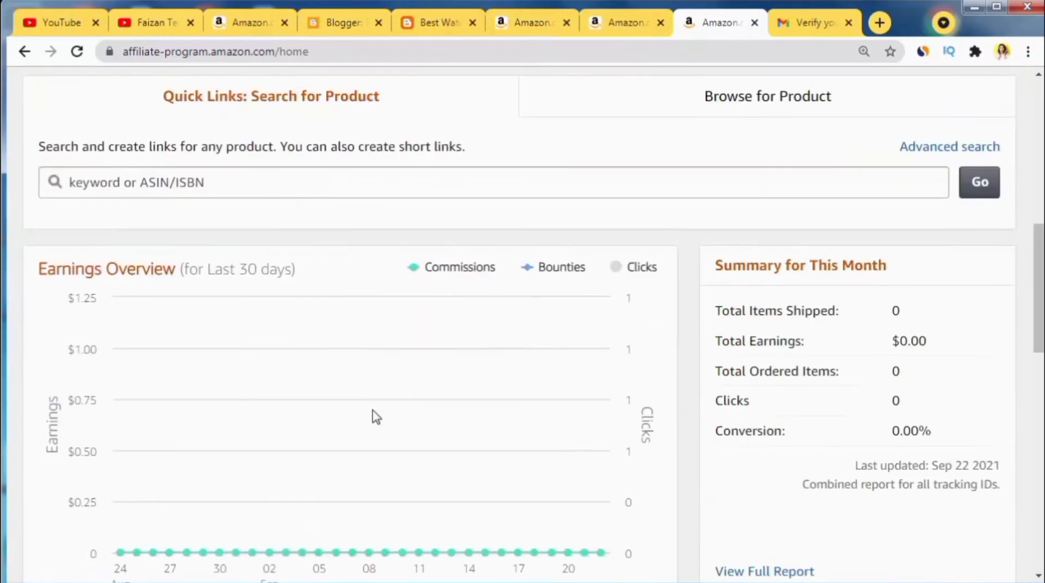
pyautogui.scroll(-9, 373, 415)
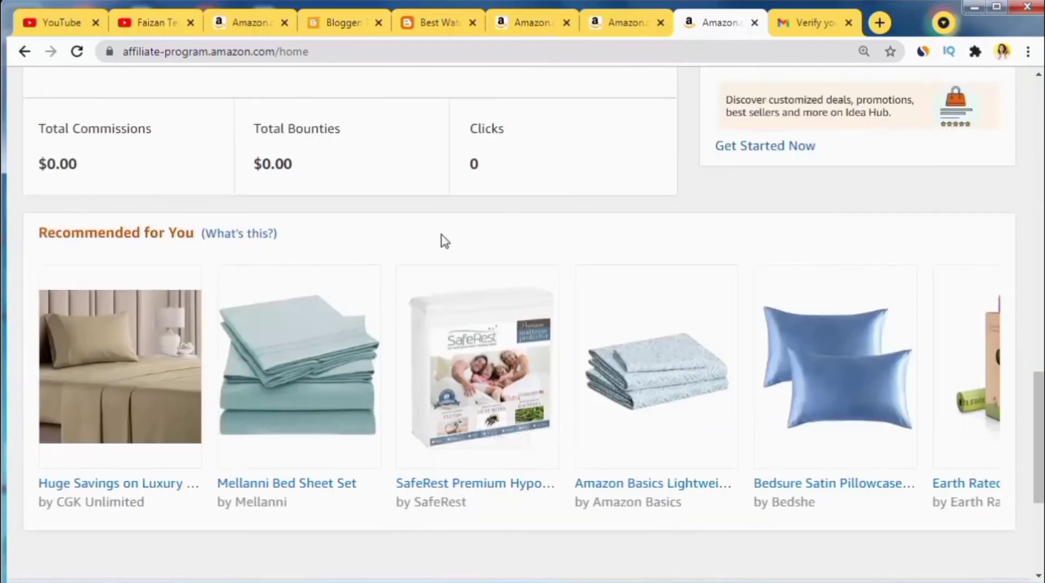
pyautogui.scroll(14, 442, 239)
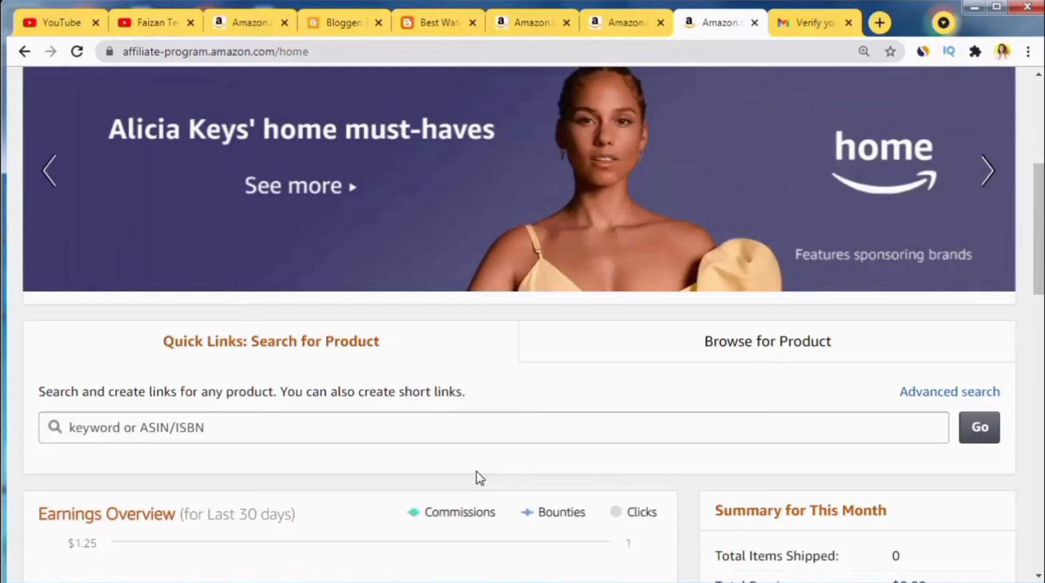
pyautogui.scroll(6, 437, 422)
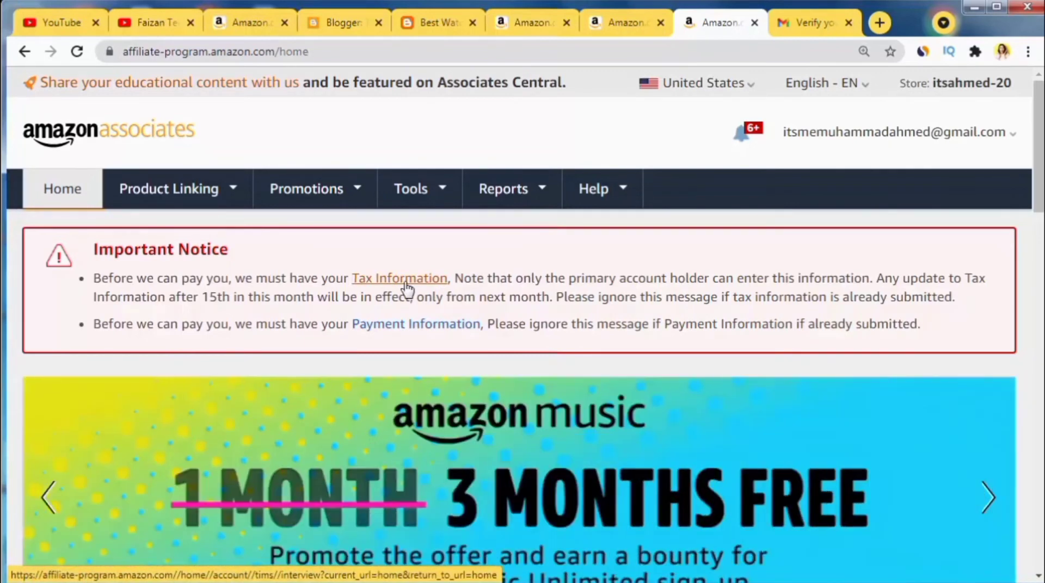
pyautogui.click(406, 286)
pyautogui.click(726, 27)
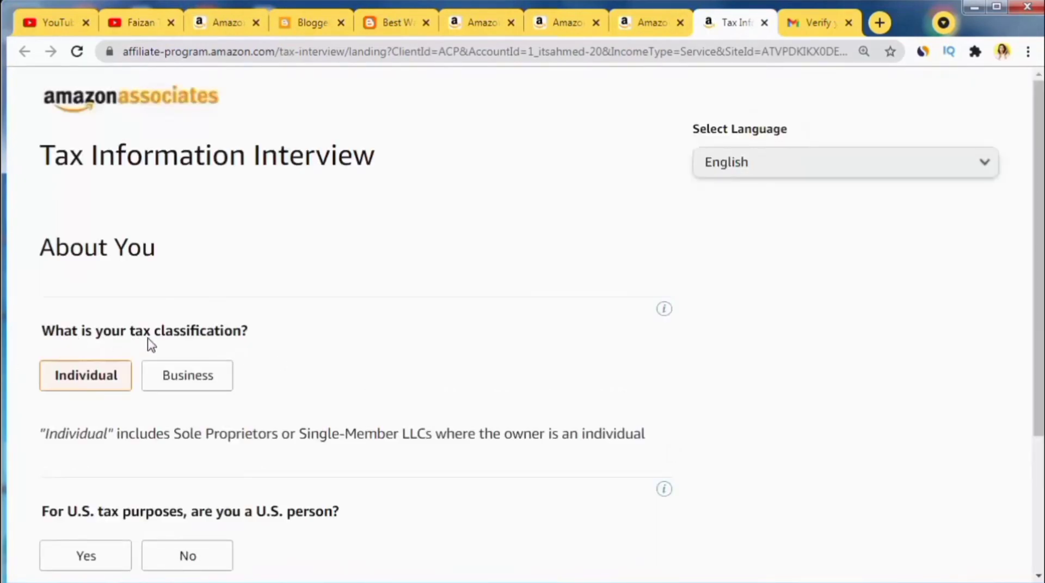
# Step: Select Individual classification and answer No to the U.S.-person and intermediary questions
pyautogui.click(87, 384)
pyautogui.moveTo(1040, 210); pyautogui.dragTo(1039, 346)
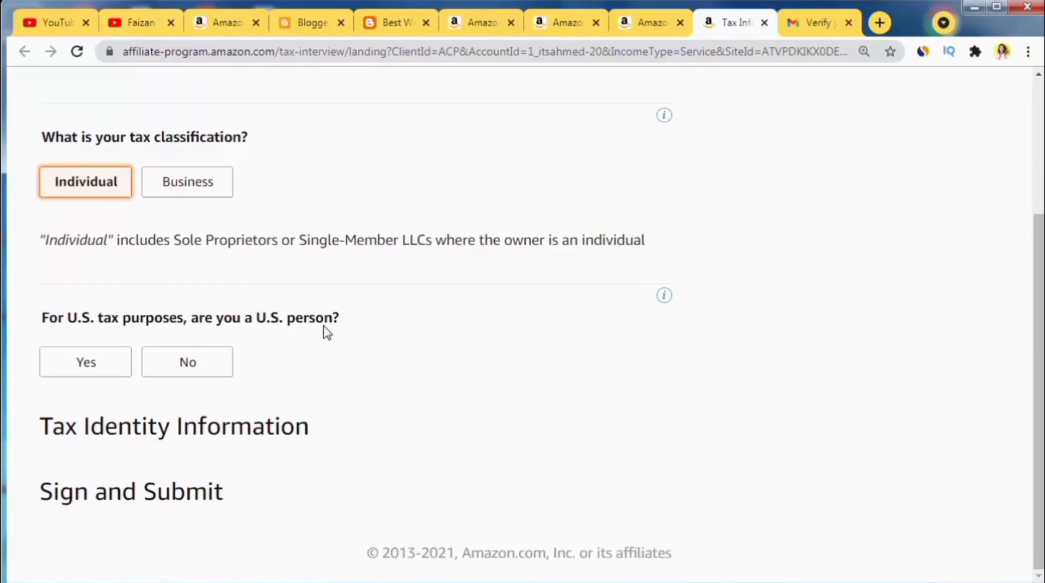
pyautogui.click(210, 366)
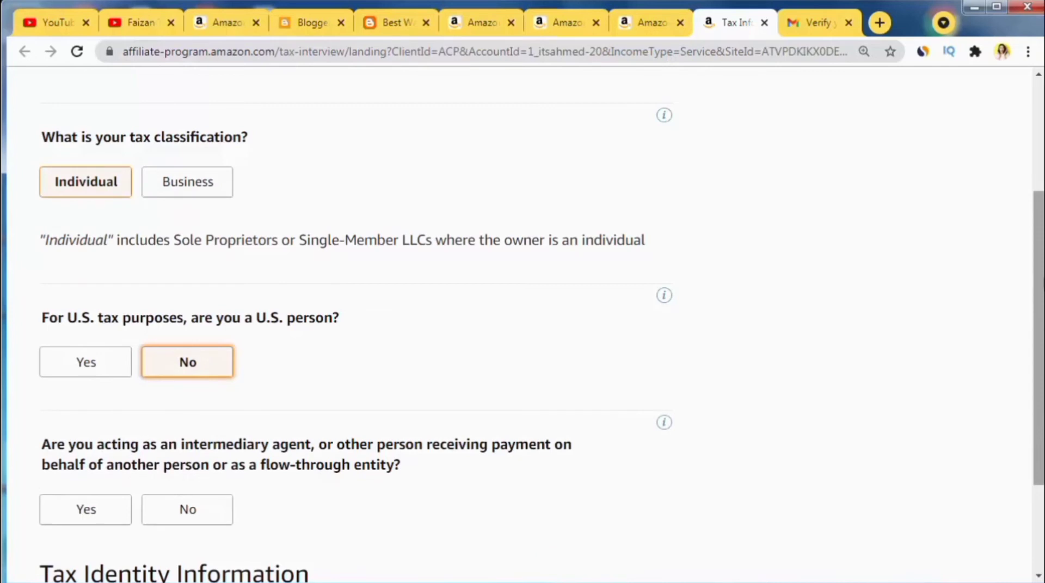
pyautogui.scroll(-3, 1039, 369)
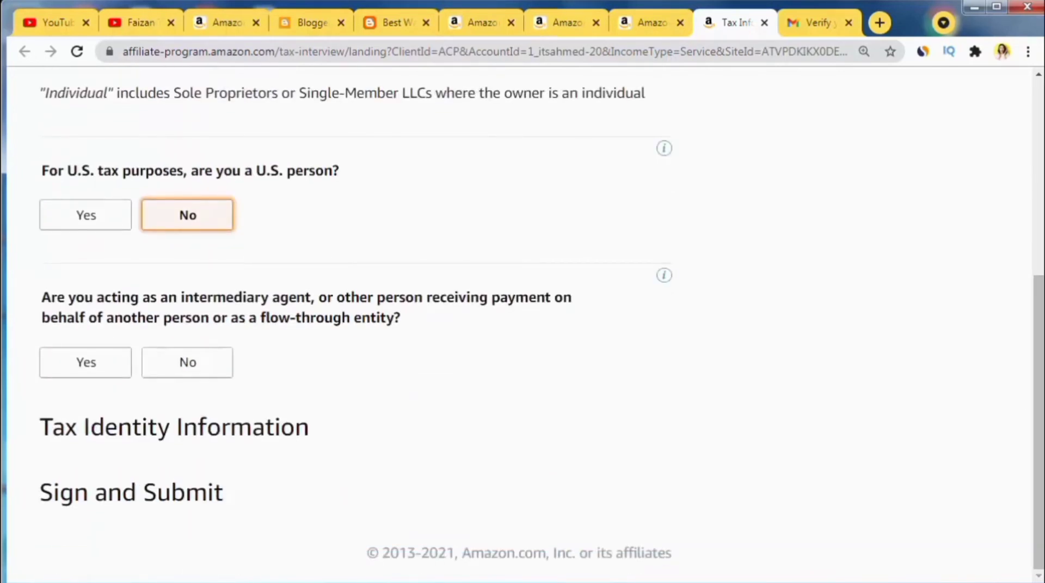
pyautogui.click(171, 373)
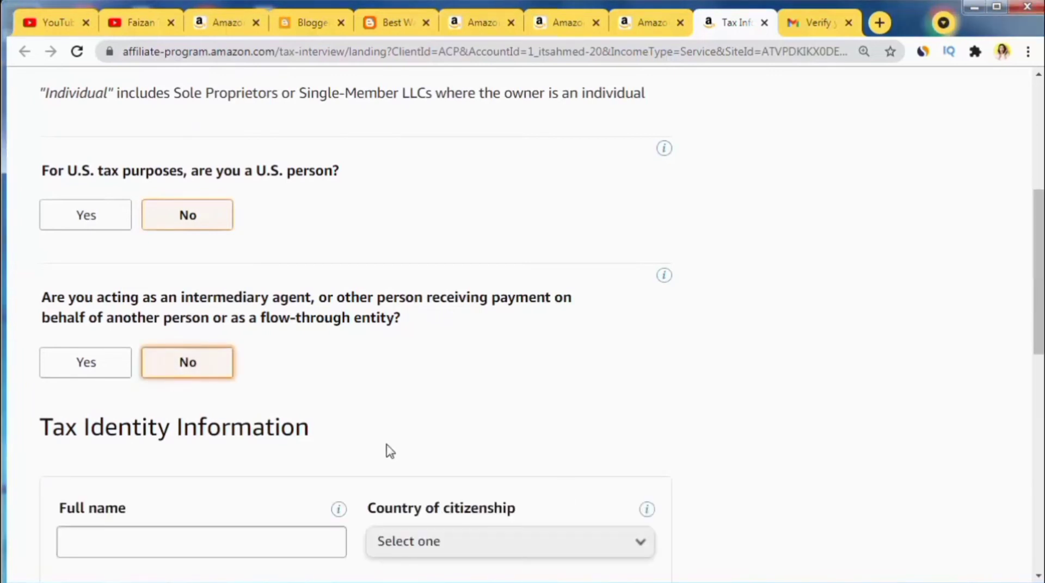
pyautogui.scroll(-5, 1038, 272)
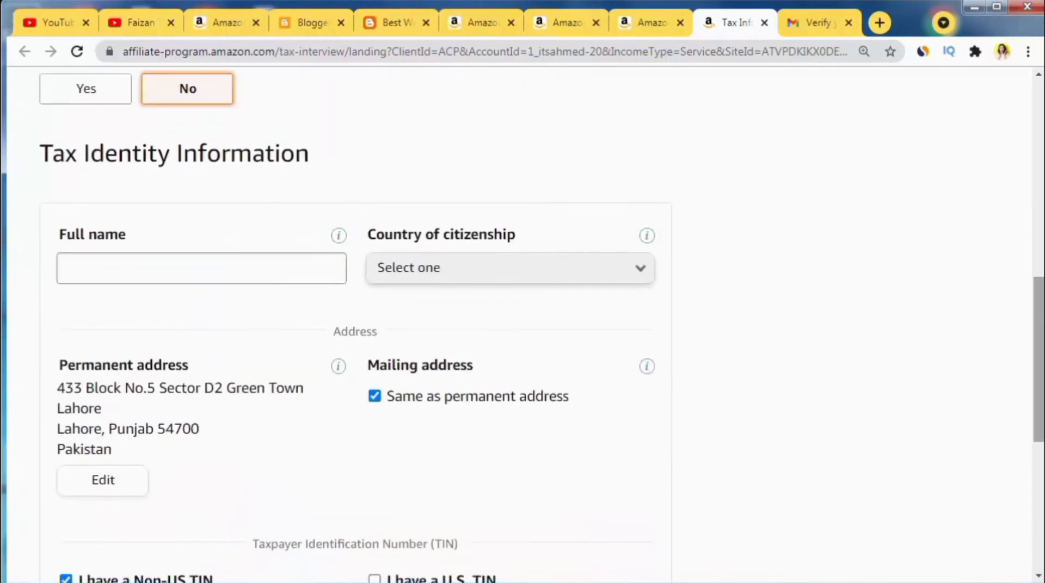
# Step: Set country of citizenship to Pakistan and autofill the full name
pyautogui.click(497, 270)
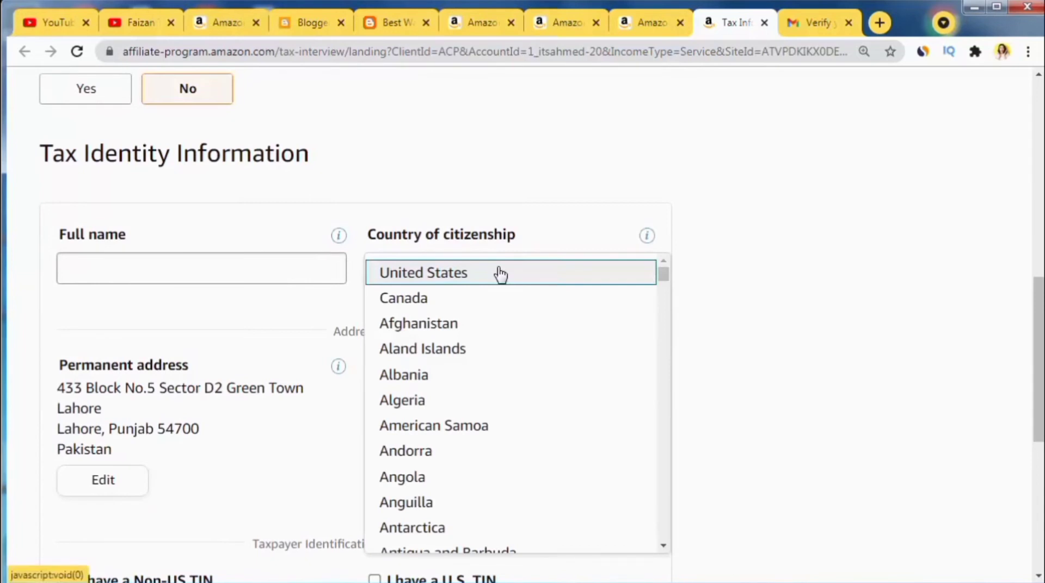
pyautogui.press('p')
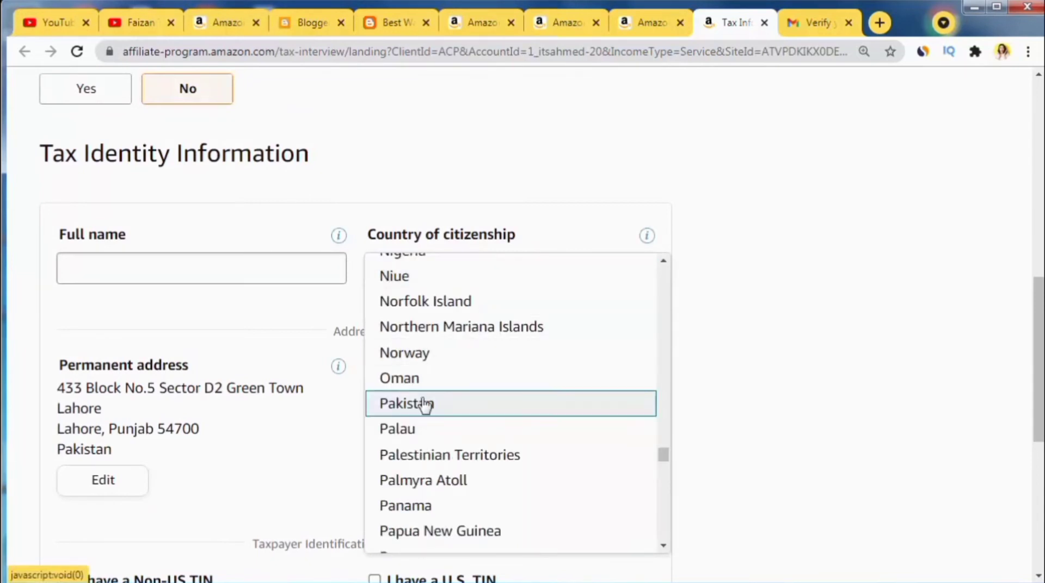
pyautogui.click(419, 405)
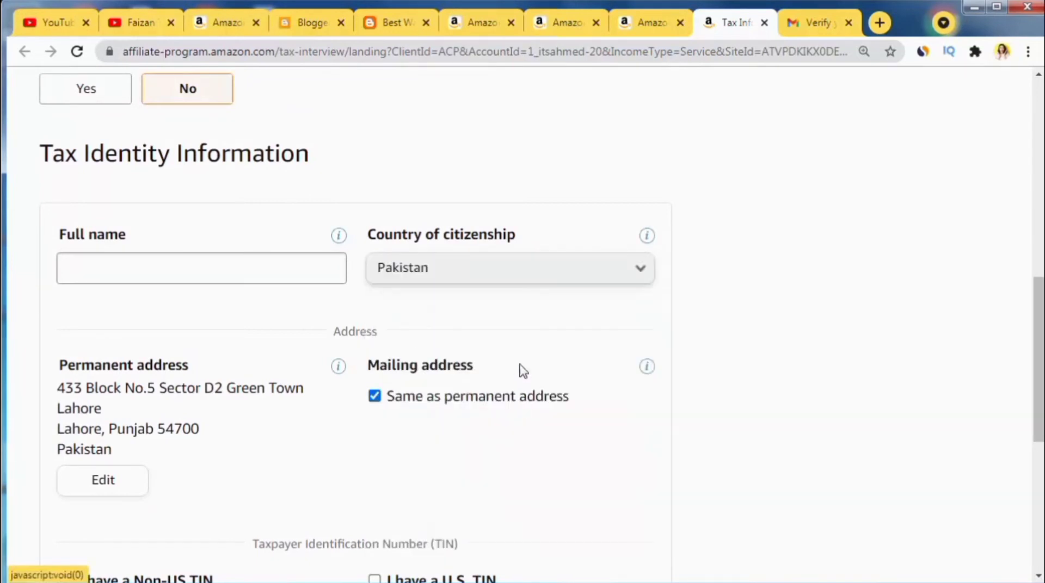
pyautogui.click(149, 272)
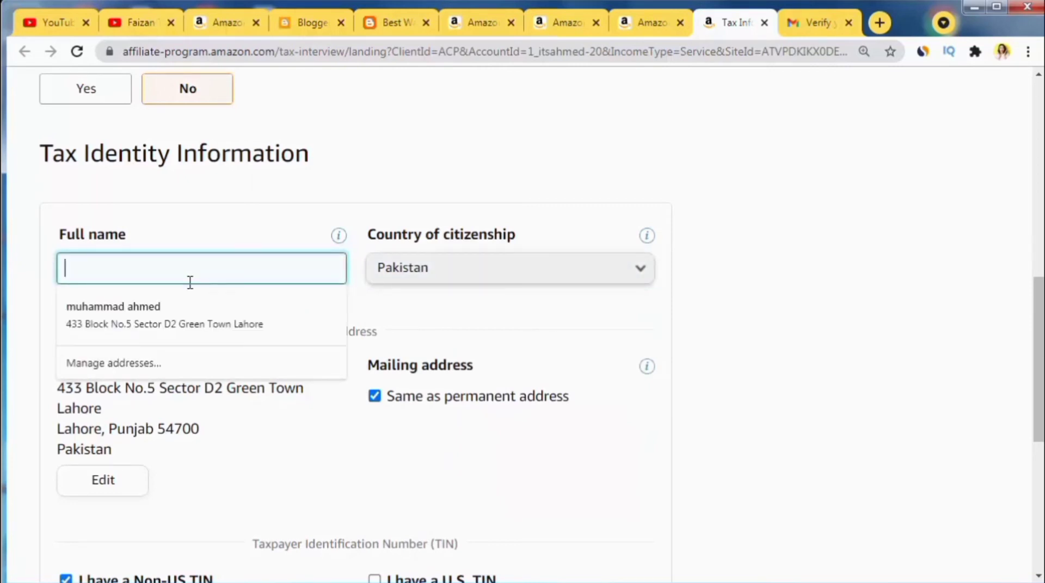
pyautogui.click(177, 312)
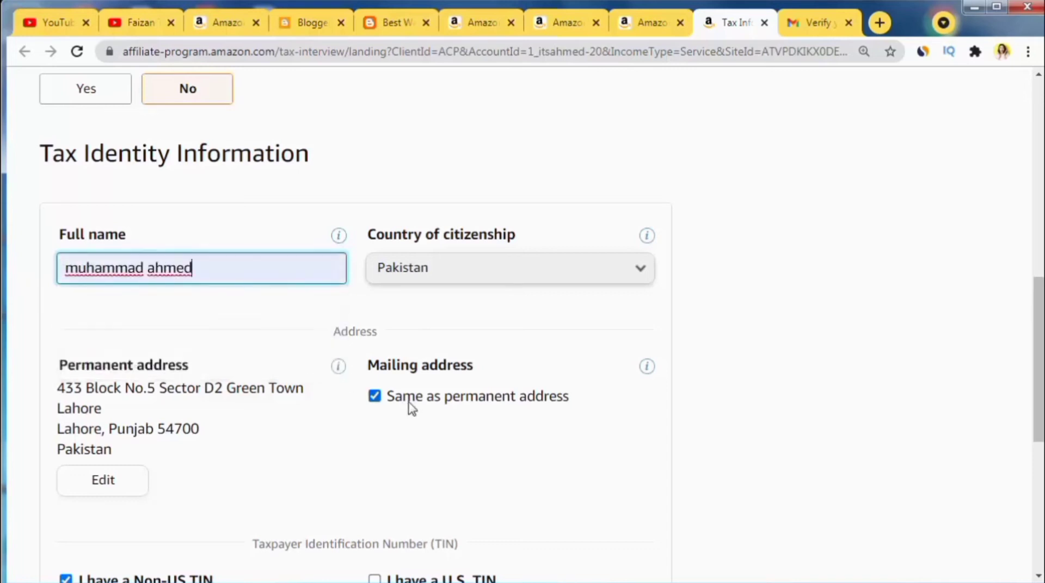
# Step: Enter the non-US TIN value and continue to the income questions
pyautogui.scroll(-1, 208, 357)
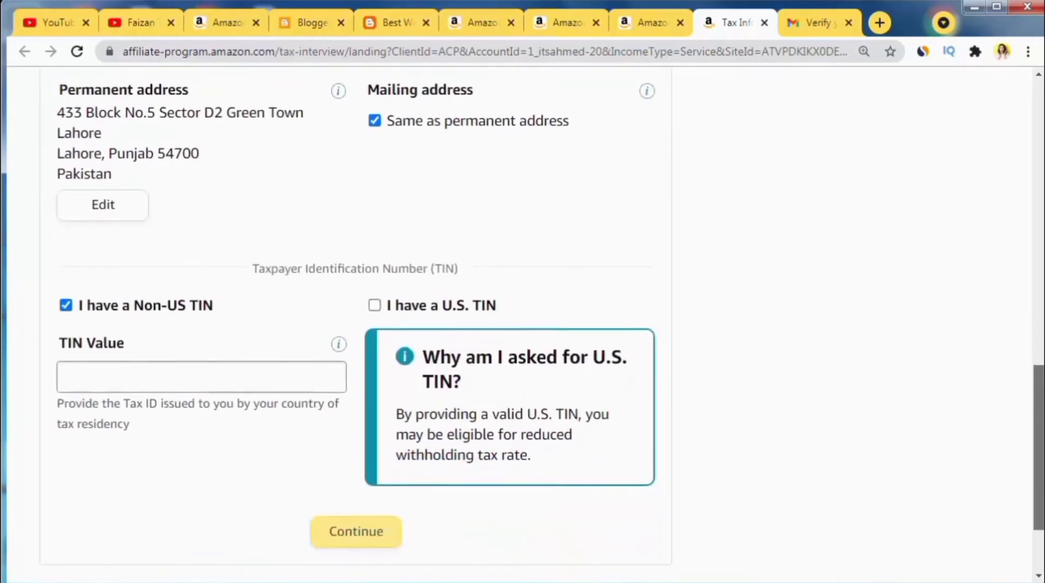
pyautogui.click(189, 380)
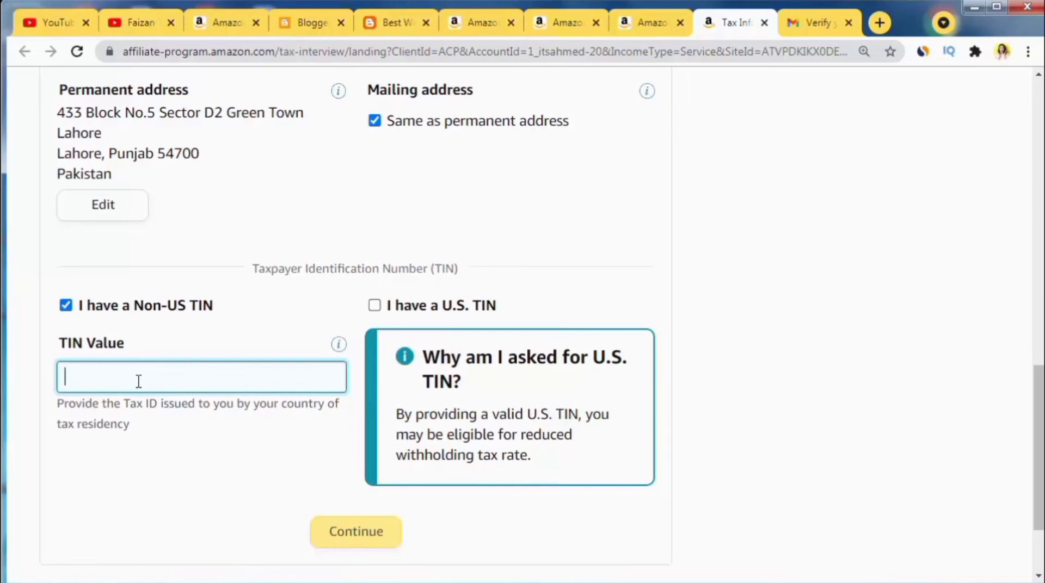
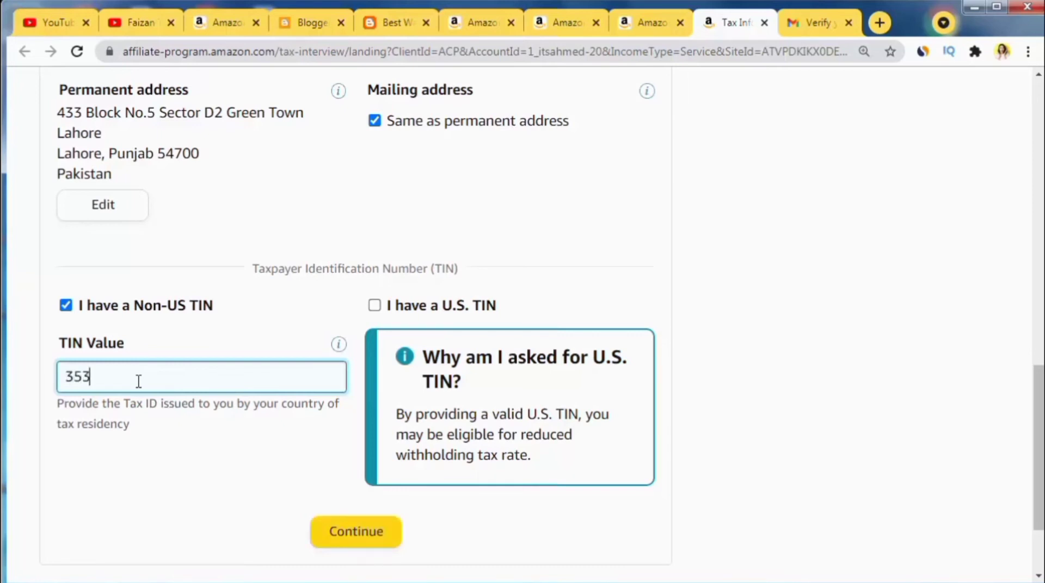
pyautogui.click(352, 536)
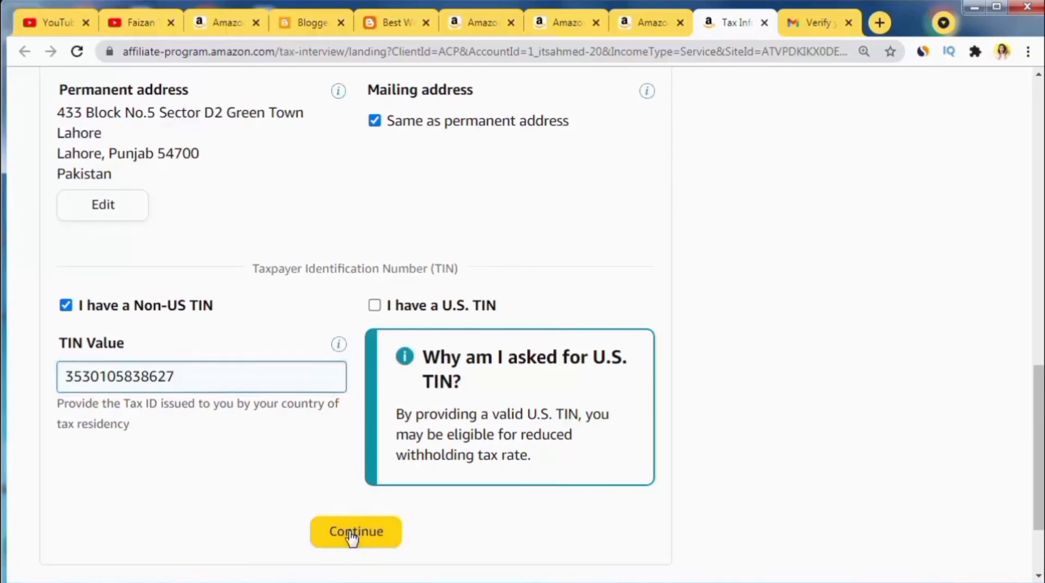
pyautogui.scroll(-1, 244, 469)
pyautogui.scroll(-5, 243, 468)
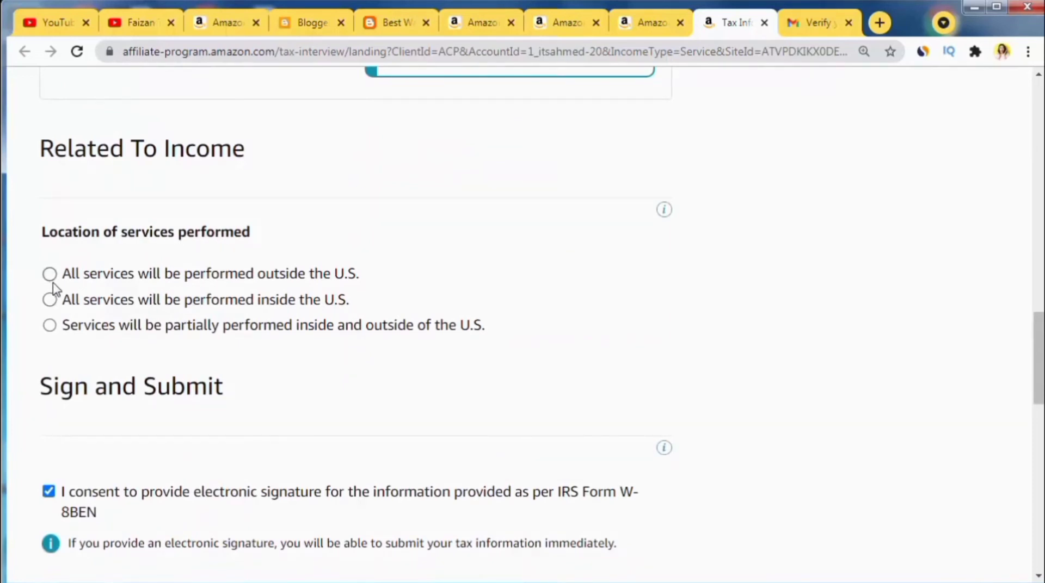
# Step: Mark all services as performed inside the U.S., sign with the full name, and save for preview
pyautogui.click(50, 302)
pyautogui.moveTo(1040, 372); pyautogui.dragTo(1041, 537)
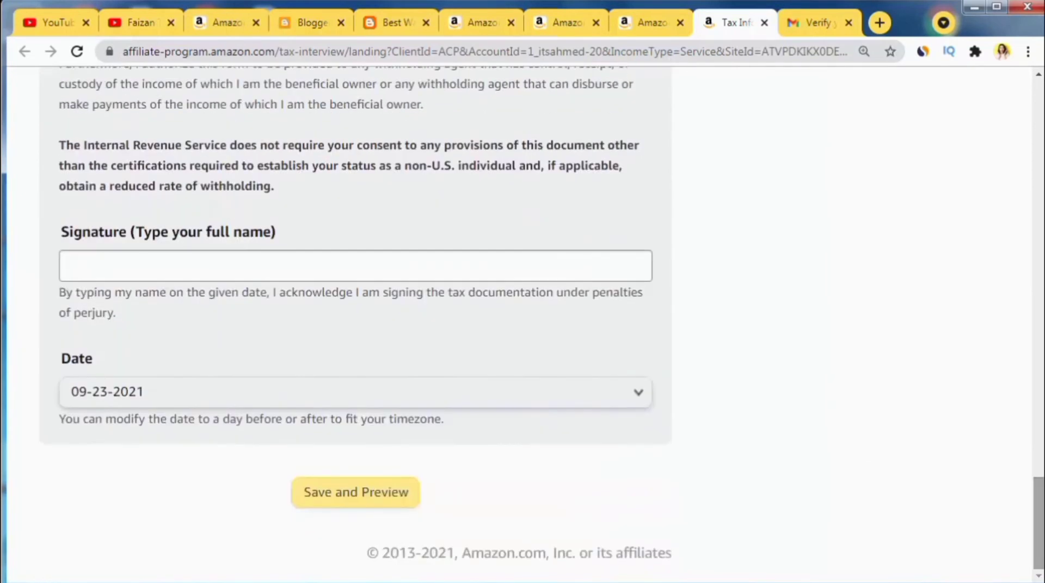
pyautogui.click(247, 266)
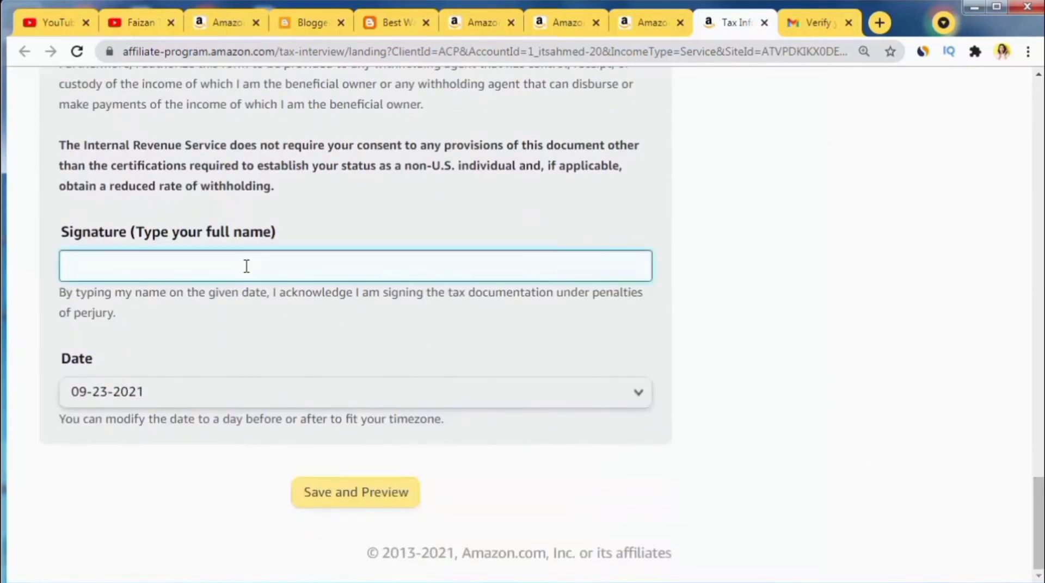
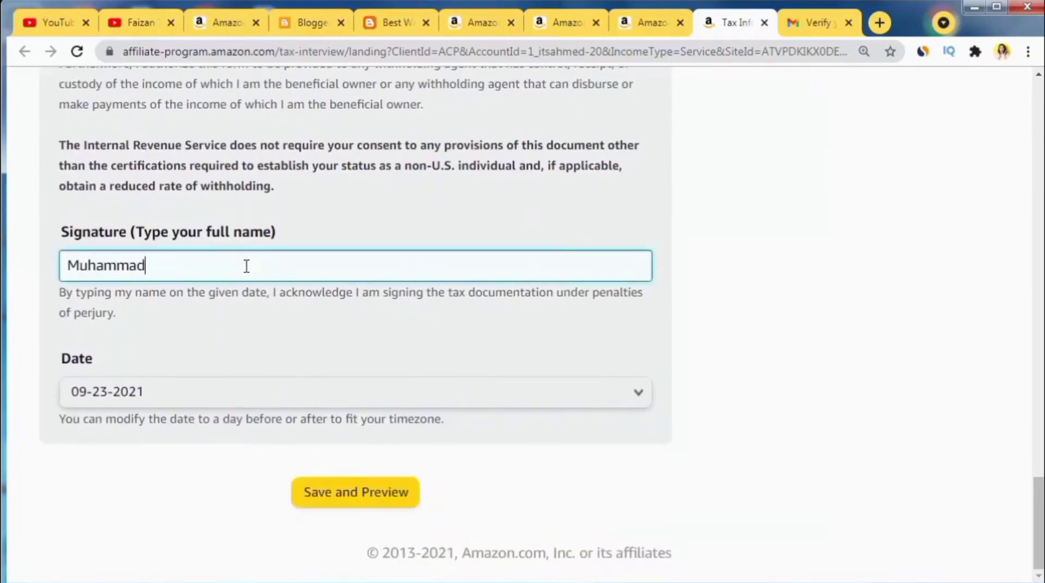
pyautogui.click(335, 506)
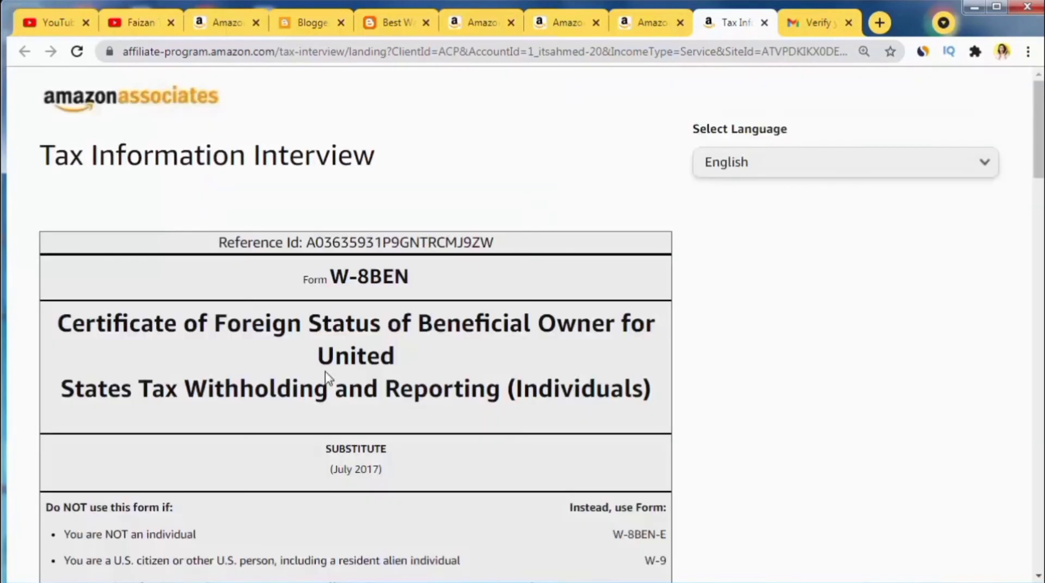
# Step: Review and submit the W-8BEN form, then exit the tax interview
pyautogui.scroll(-1, 330, 381)
pyautogui.scroll(-20, 330, 381)
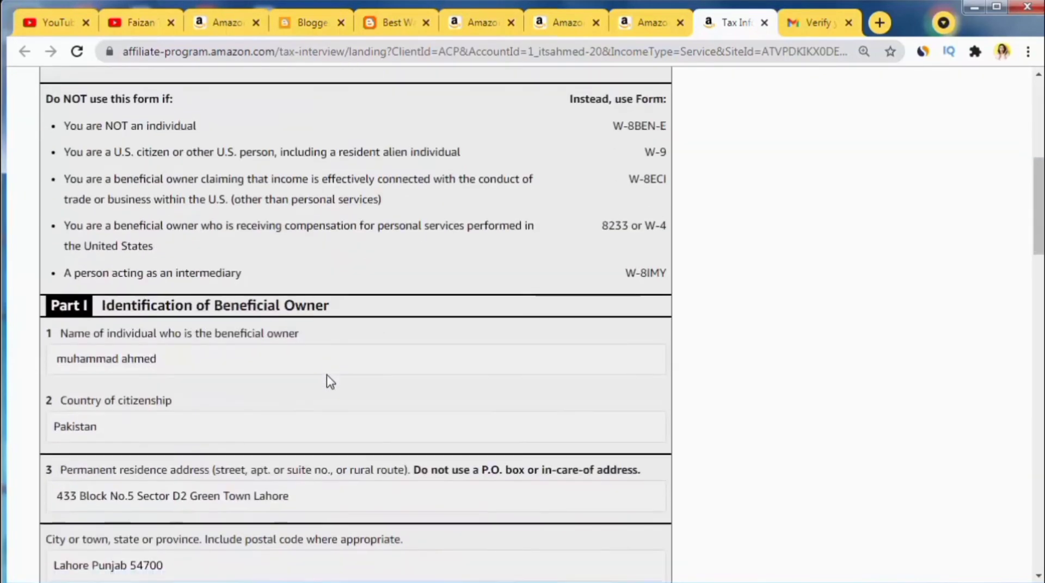
pyautogui.scroll(-15, 331, 379)
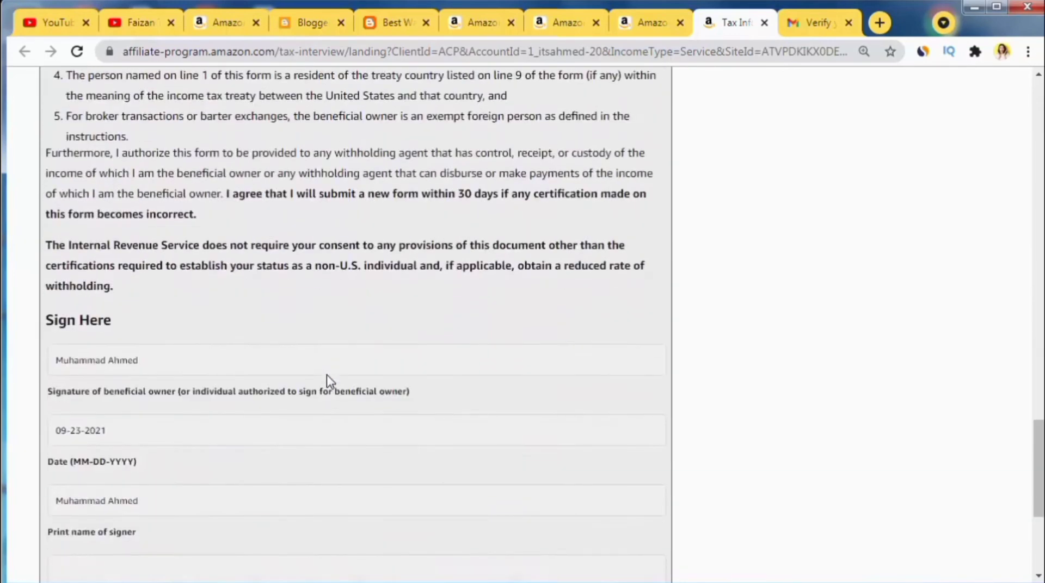
pyautogui.click(493, 504)
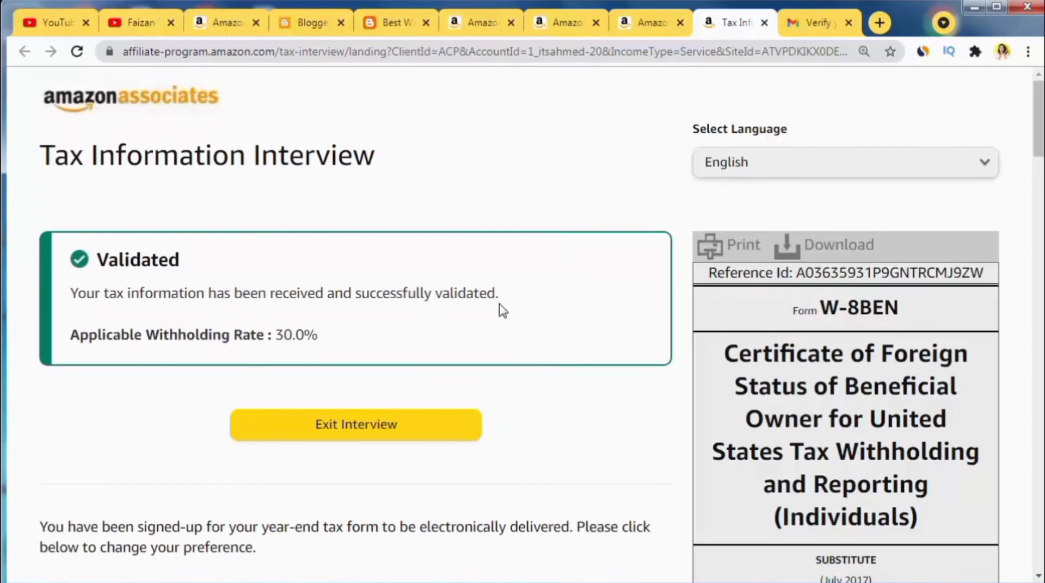
pyautogui.click(339, 430)
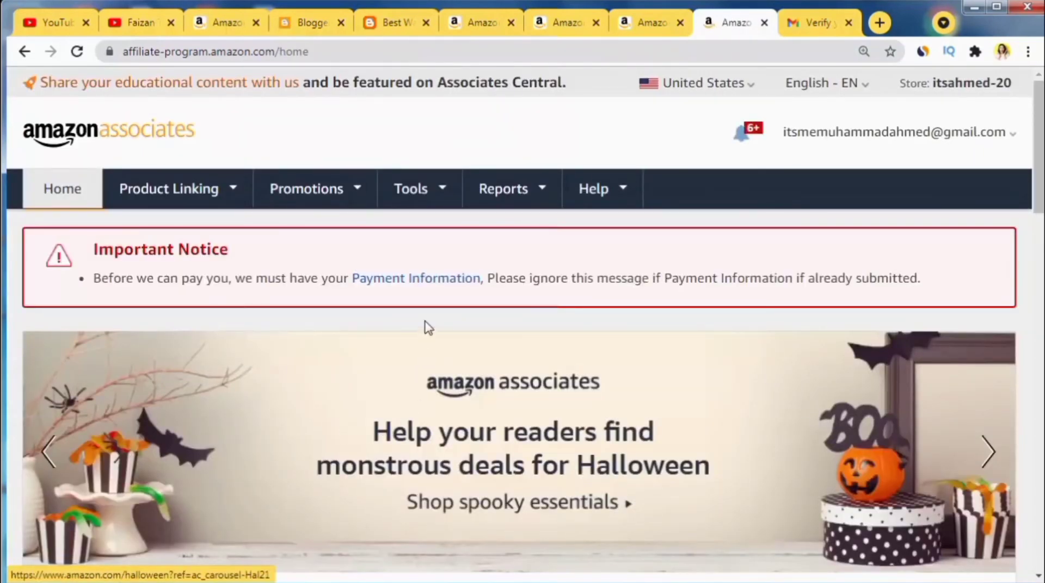
# Step: Go to Change Payment Method and sign in again with the saved password, staying signed in
pyautogui.click(410, 280)
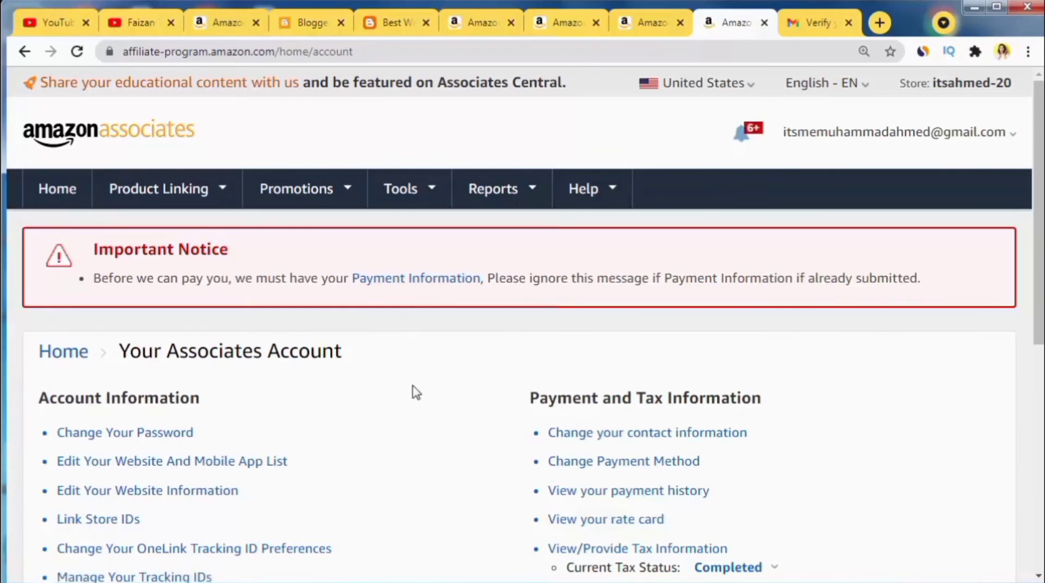
pyautogui.click(620, 467)
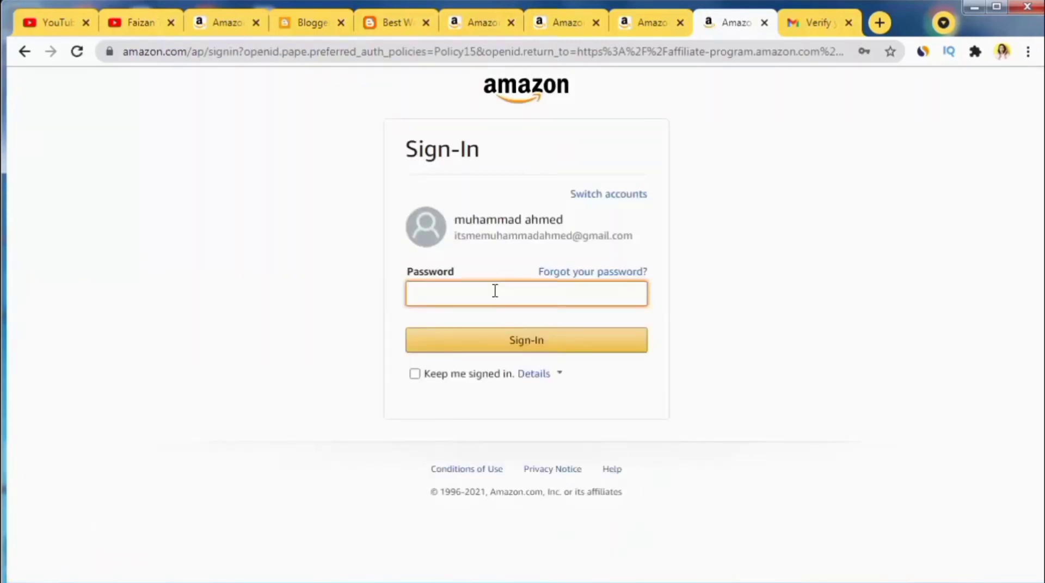
pyautogui.click(495, 292)
pyautogui.click(473, 345)
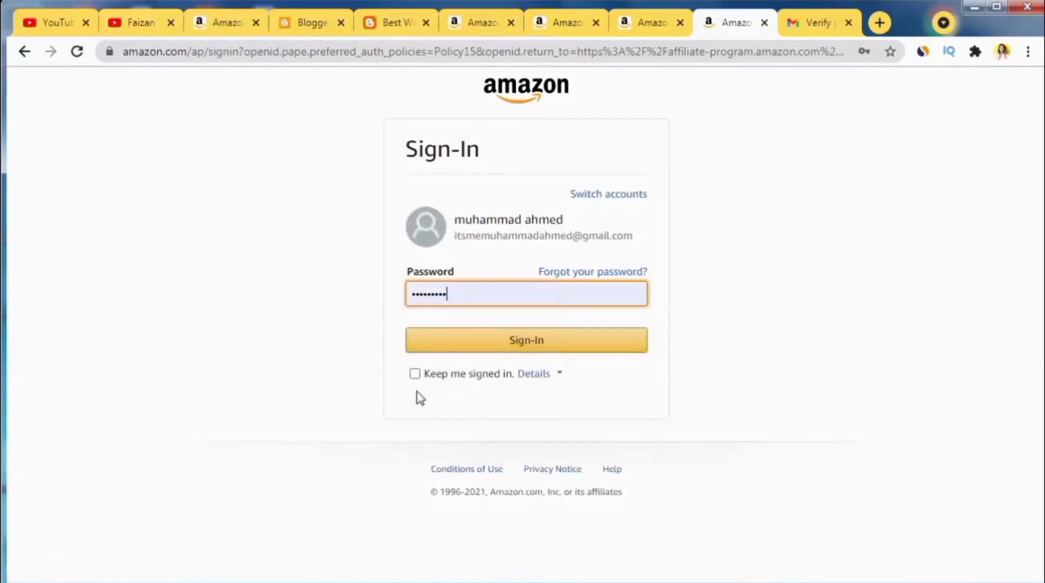
pyautogui.click(416, 374)
pyautogui.click(497, 345)
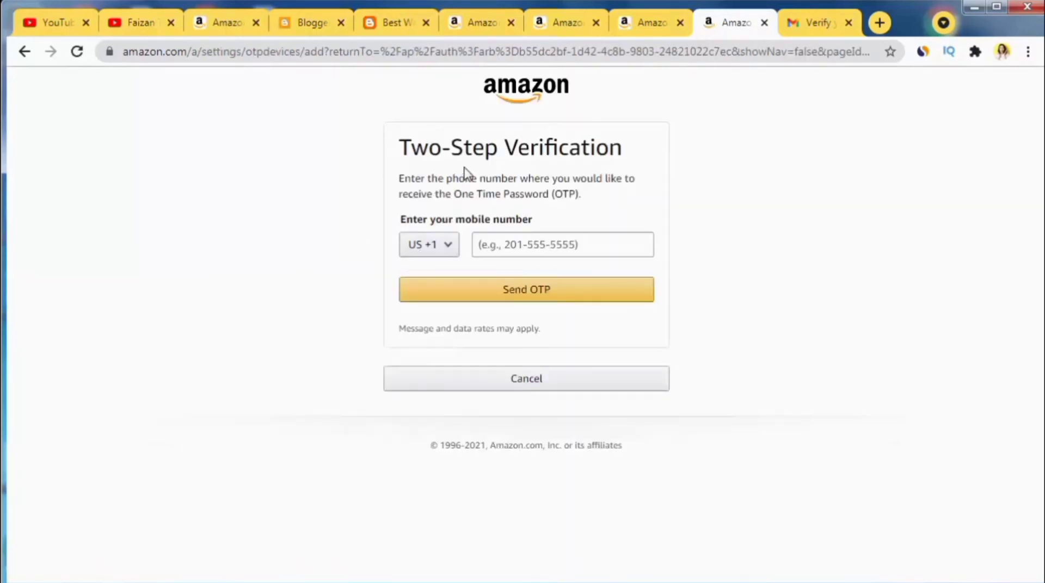
# Step: Set the mobile number country code to Pakistan +92
pyautogui.click(431, 252)
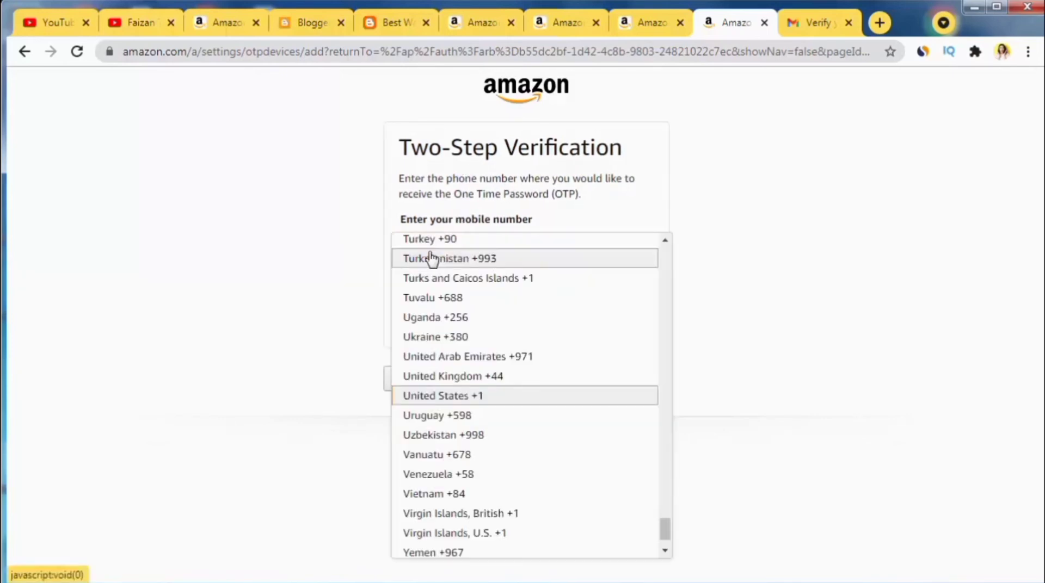
pyautogui.scroll(-1, 488, 445)
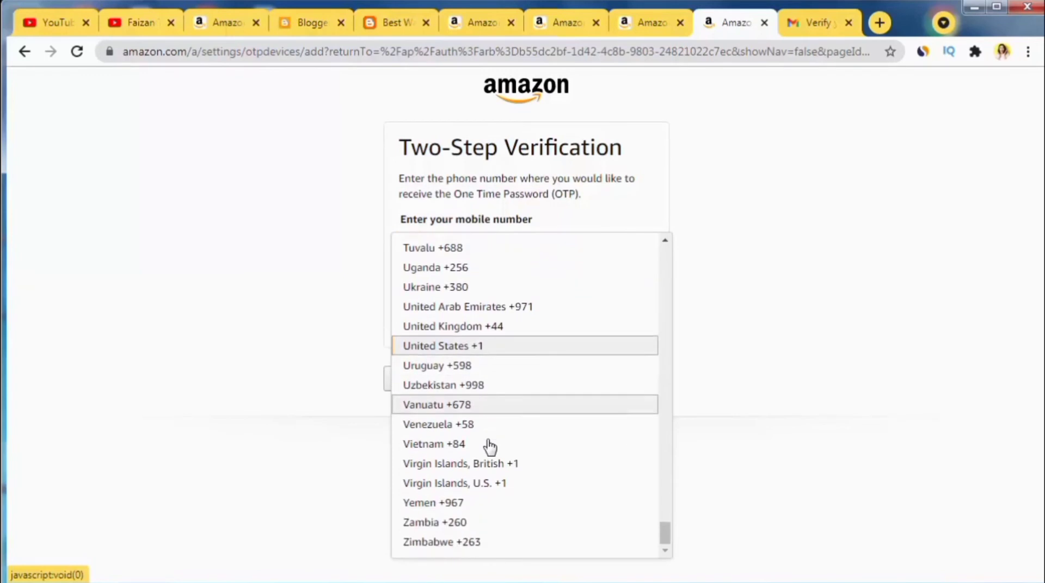
pyautogui.scroll(6, 490, 445)
pyautogui.scroll(4, 493, 454)
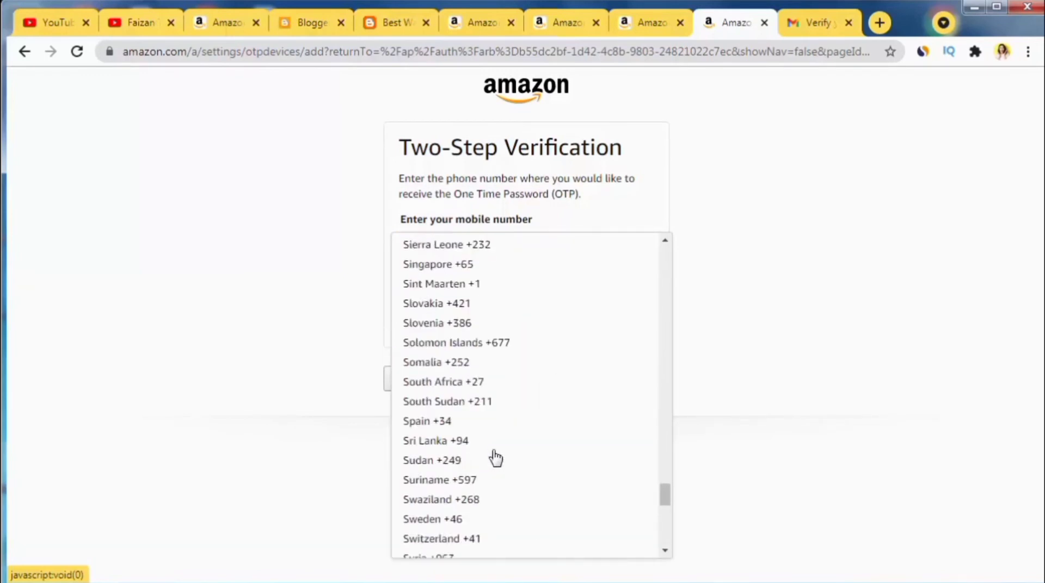
pyautogui.scroll(3, 495, 458)
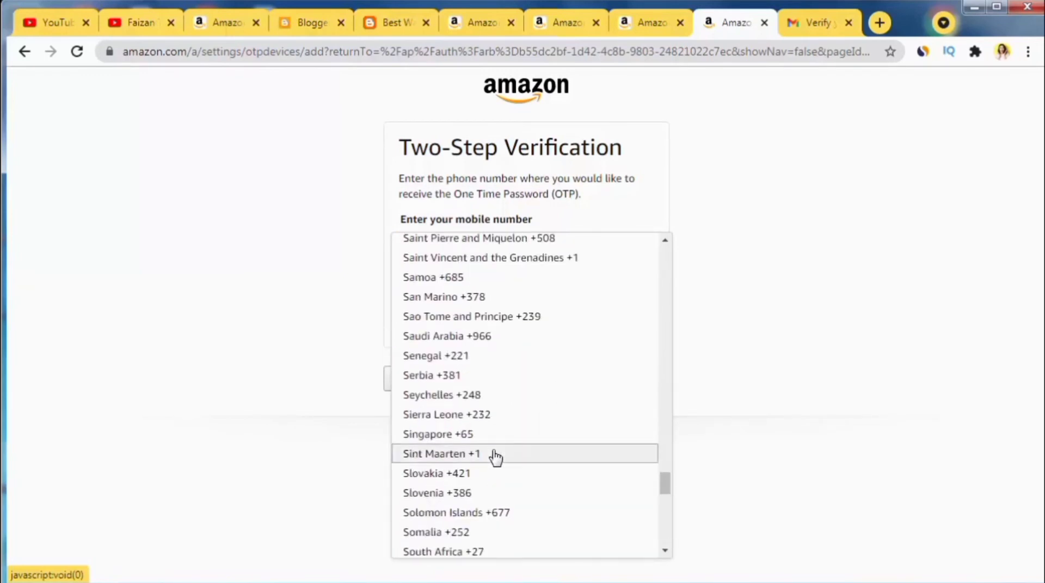
pyautogui.scroll(3, 495, 458)
pyautogui.scroll(1, 496, 458)
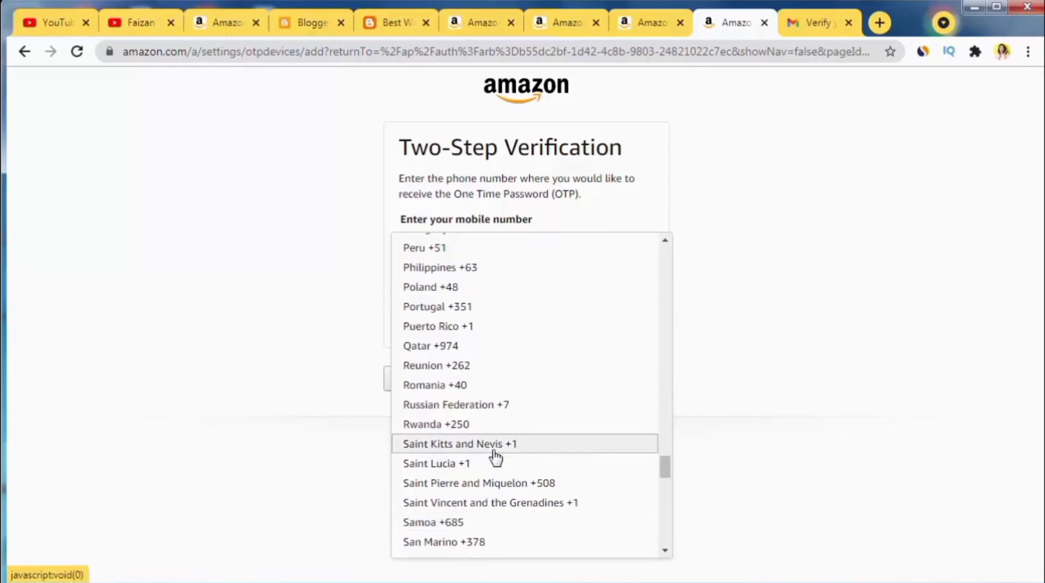
pyautogui.scroll(1, 495, 459)
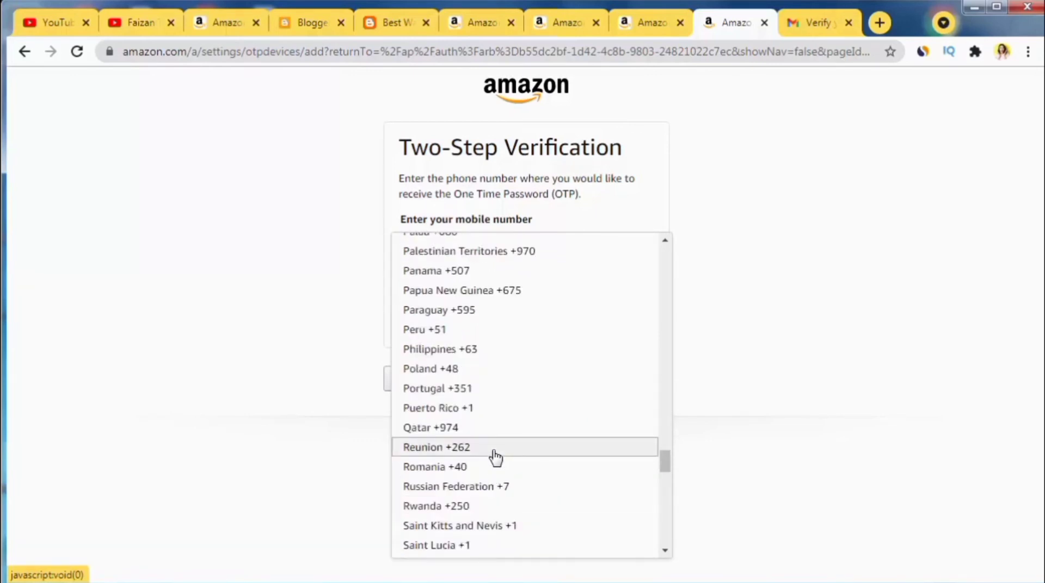
pyautogui.scroll(1, 495, 459)
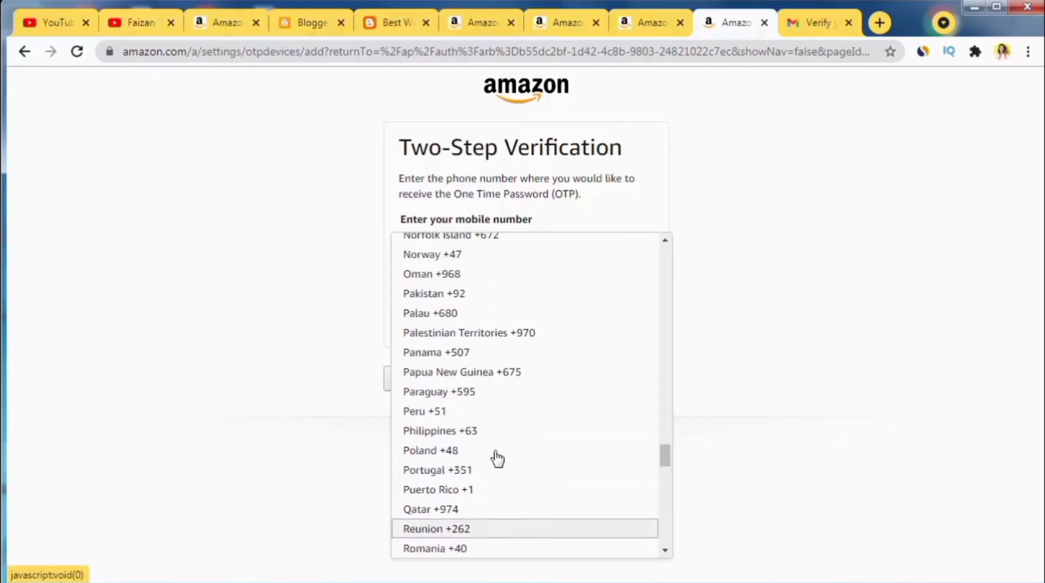
pyautogui.click(434, 294)
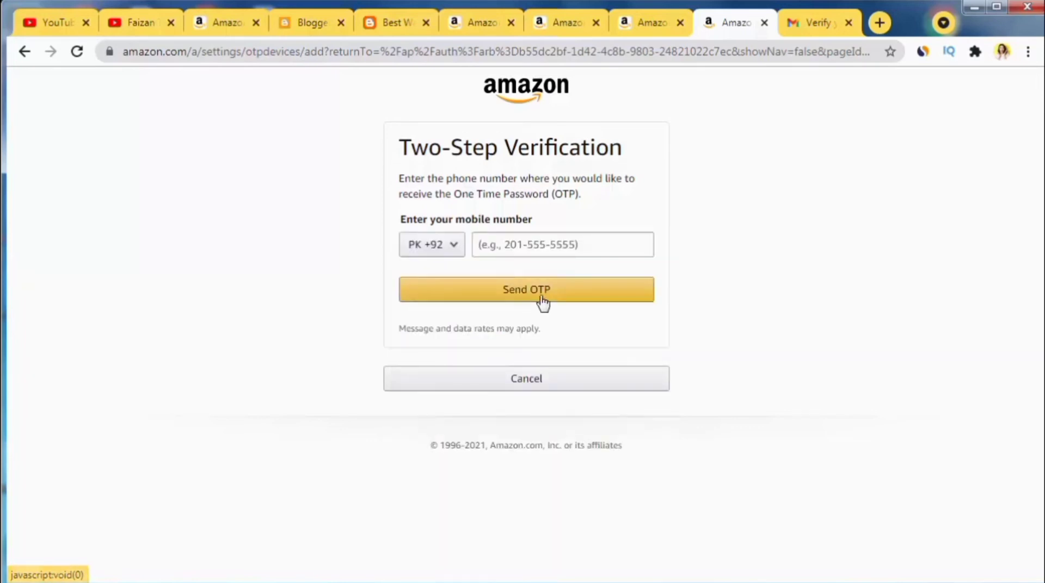
# Step: Enter the mobile number and send the one-time password
pyautogui.click(532, 243)
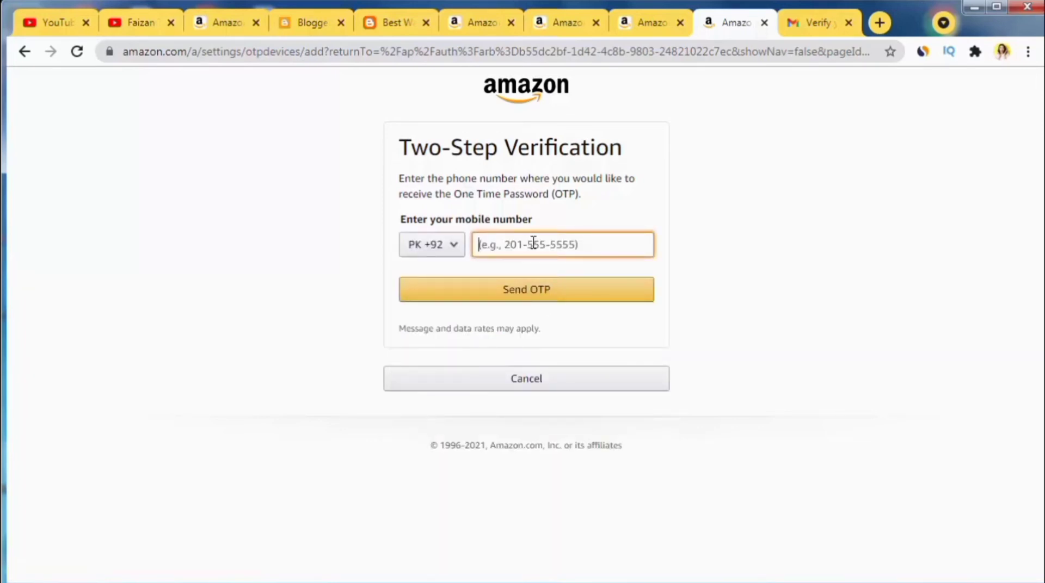
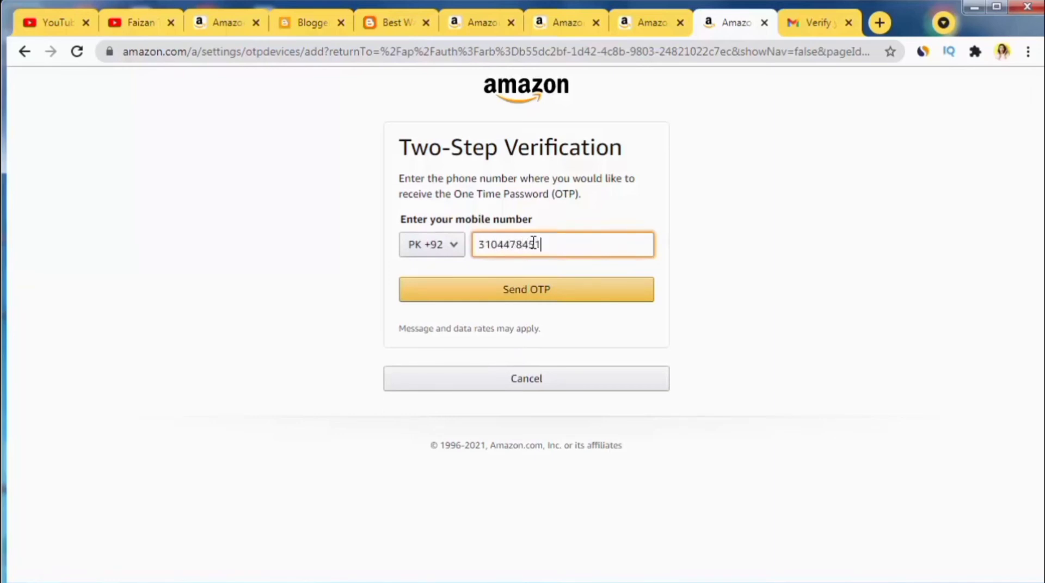
pyautogui.click(530, 290)
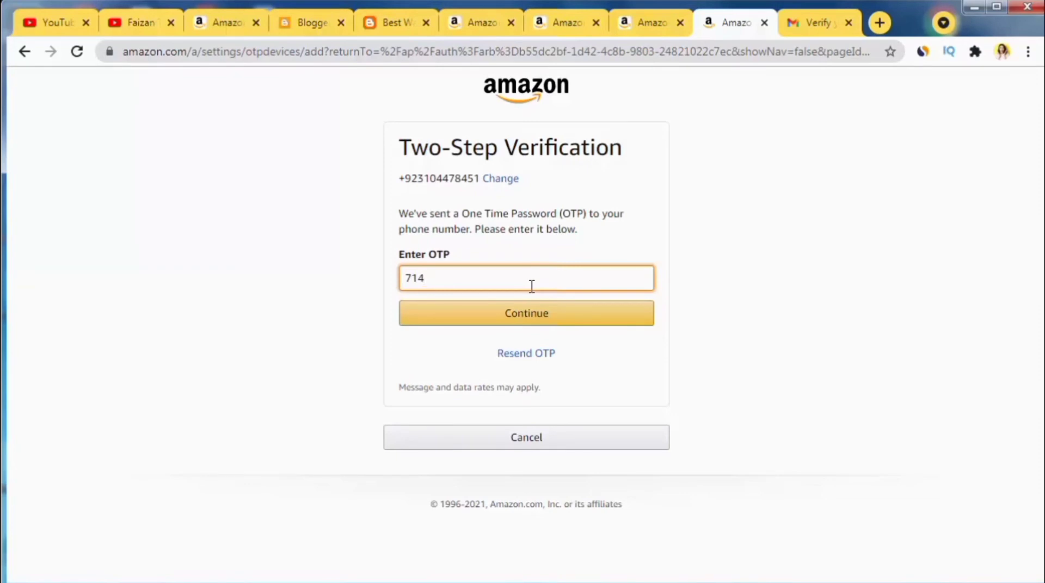
# Step: Submit the verification code to complete two-step verification
pyautogui.click(528, 326)
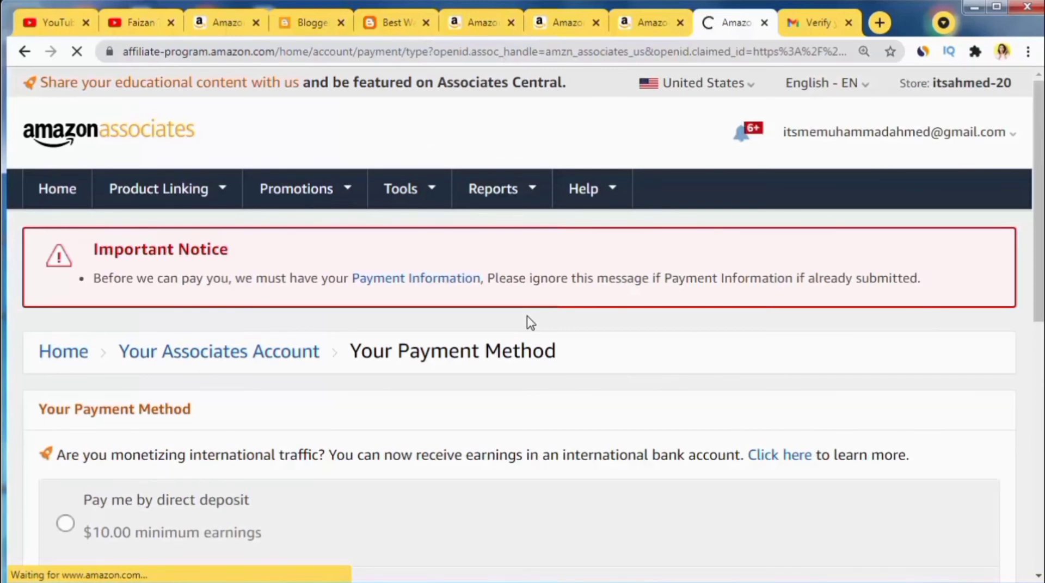
pyautogui.scroll(-2, 578, 398)
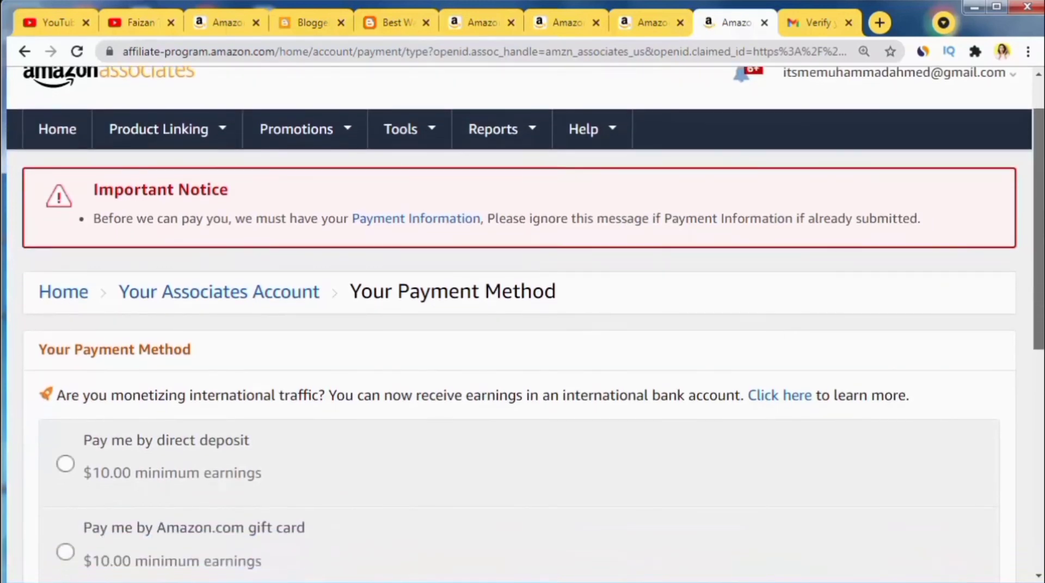
pyautogui.scroll(1, 1039, 191)
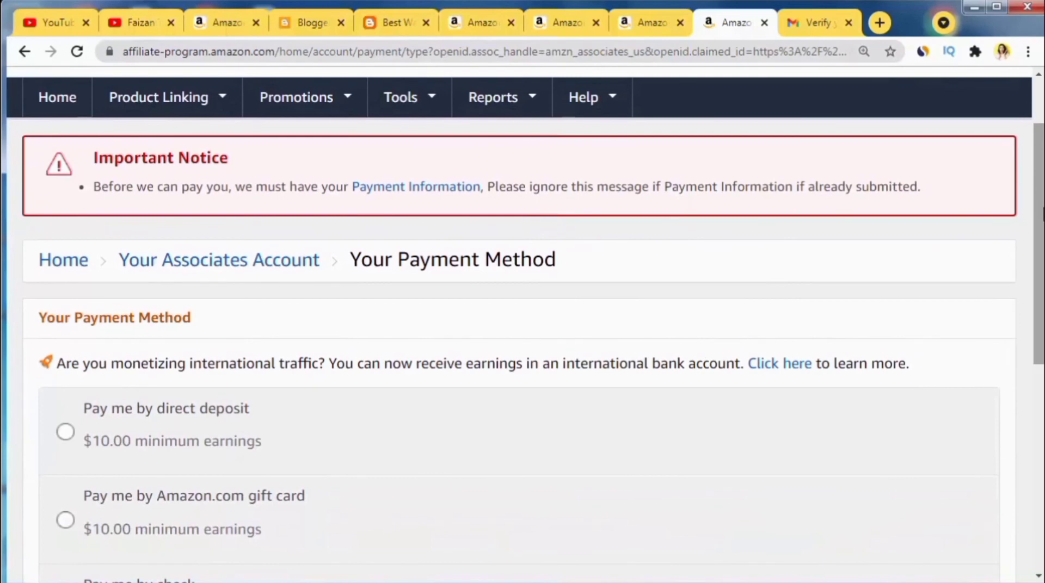
pyautogui.scroll(-4, 522, 326)
# Step: Select Pay me by direct deposit after trying the gift card and check options
pyautogui.click(974, 246)
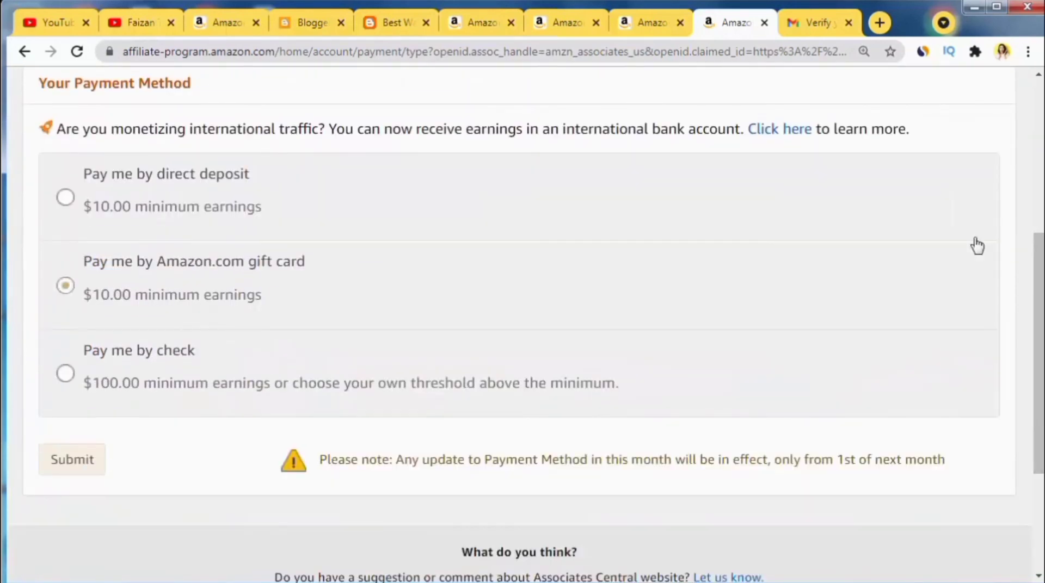
pyautogui.click(68, 185)
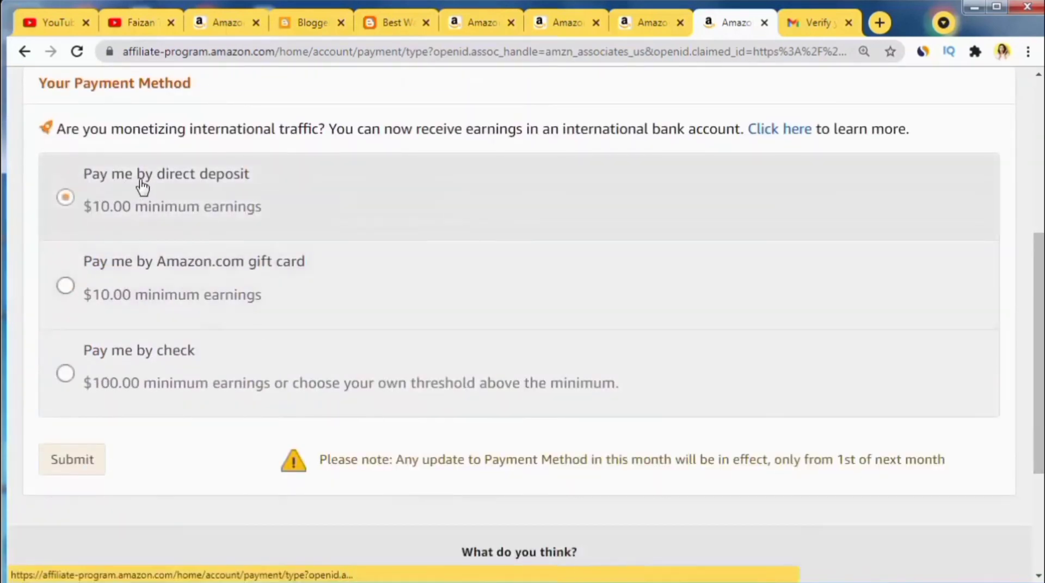
pyautogui.click(81, 311)
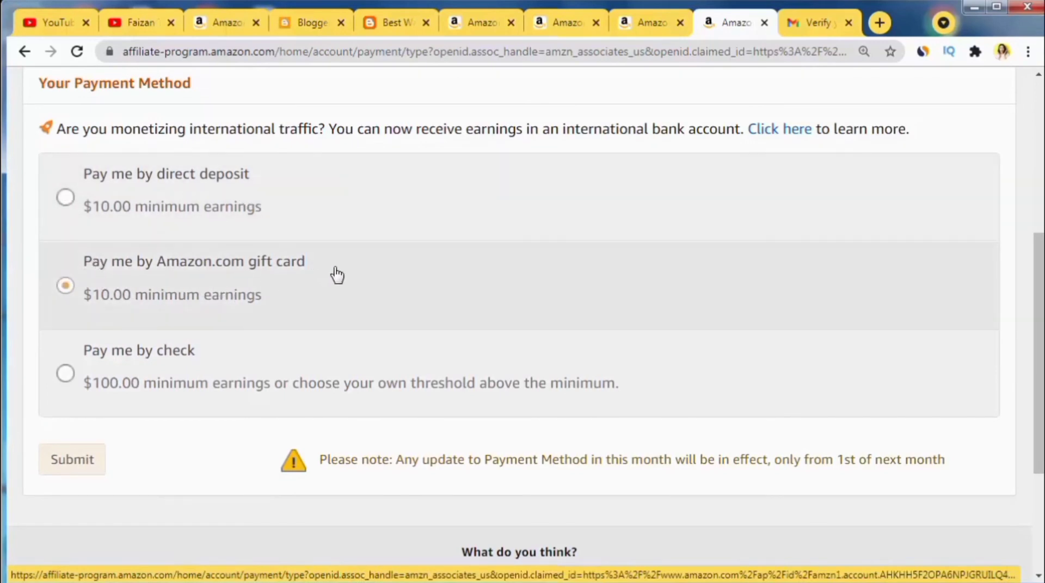
pyautogui.click(144, 366)
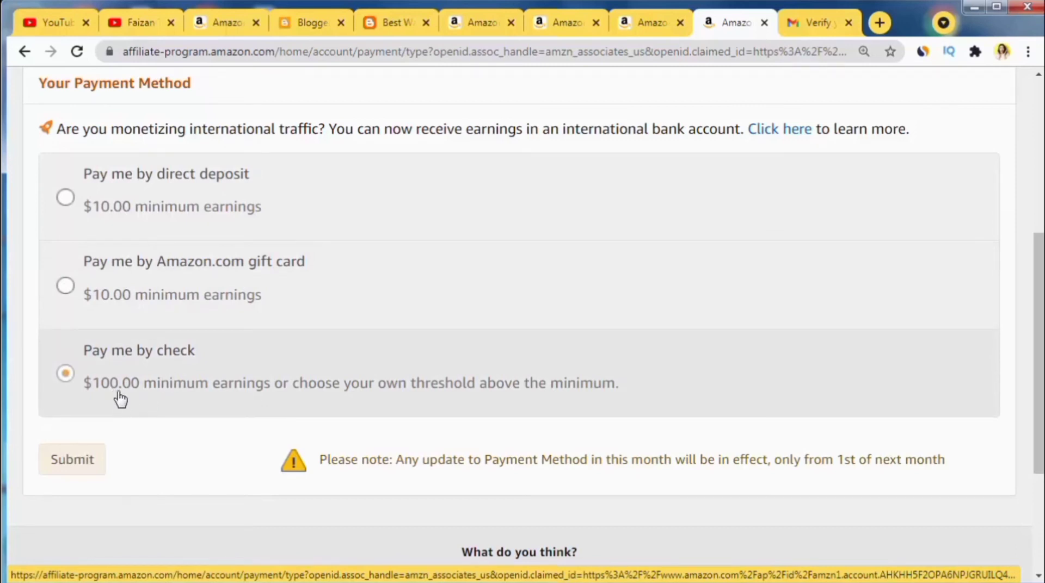
pyautogui.click(107, 299)
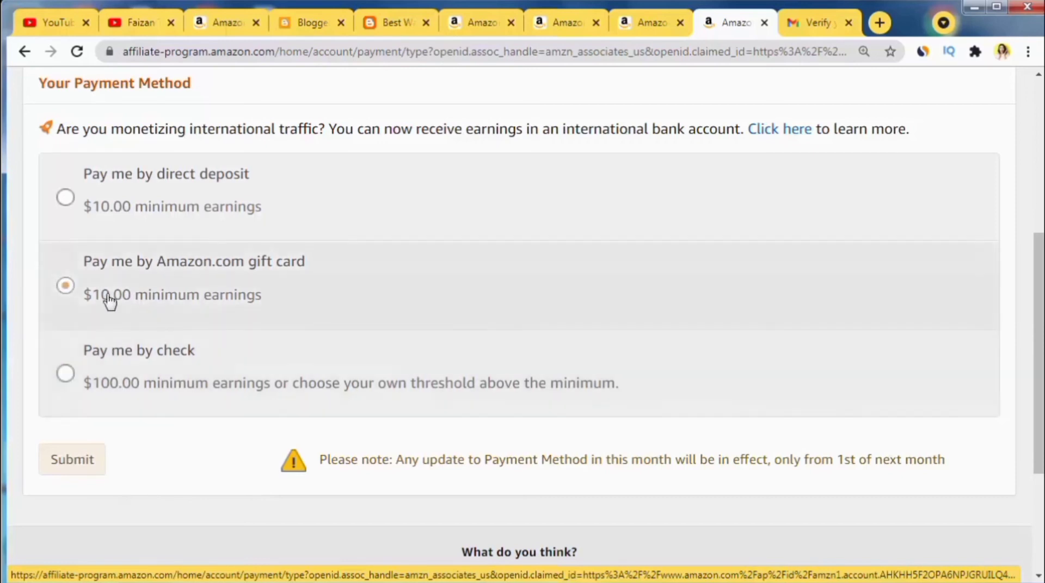
pyautogui.click(109, 188)
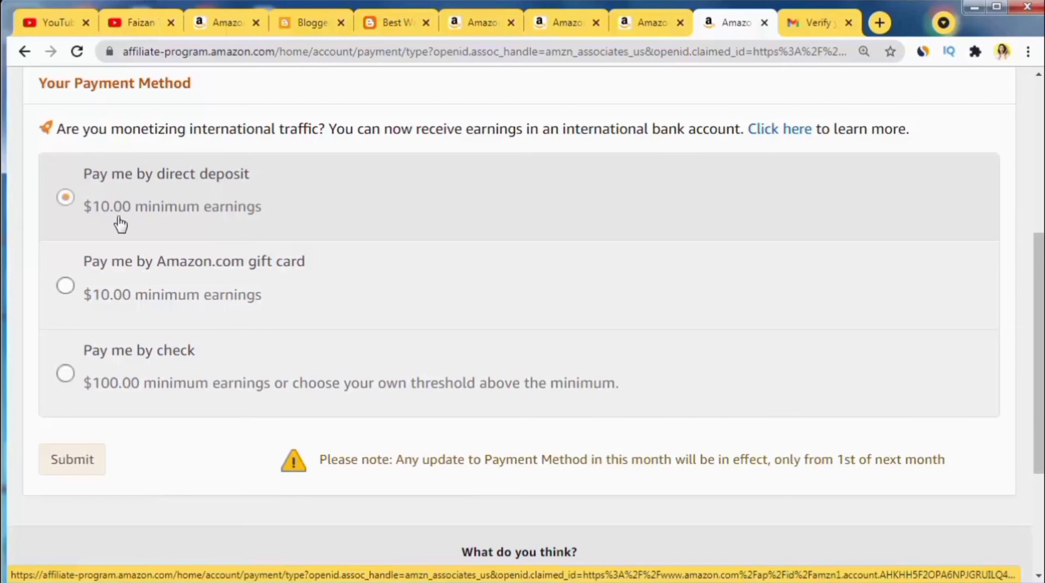
pyautogui.click(111, 319)
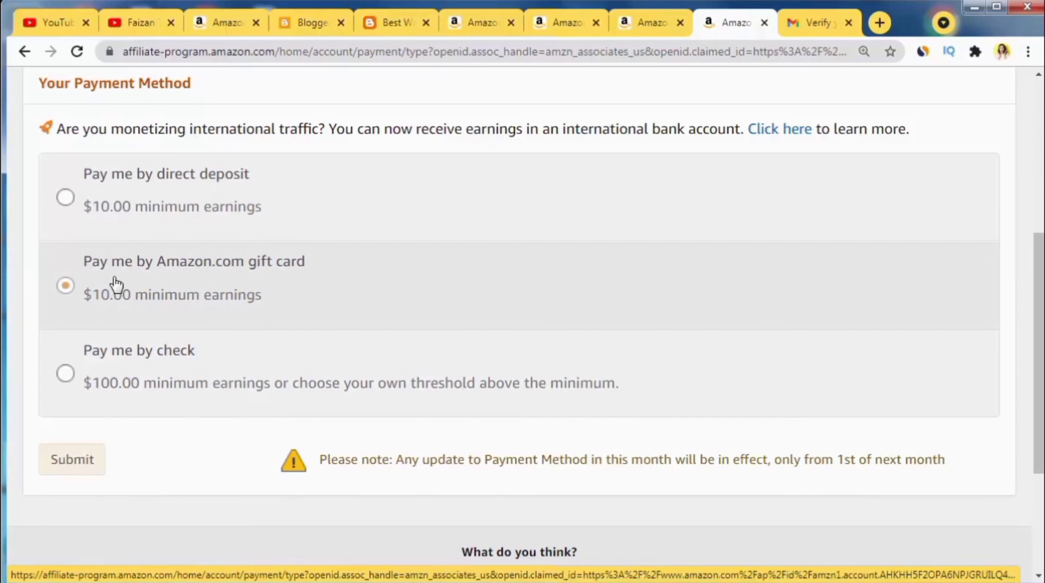
pyautogui.click(107, 197)
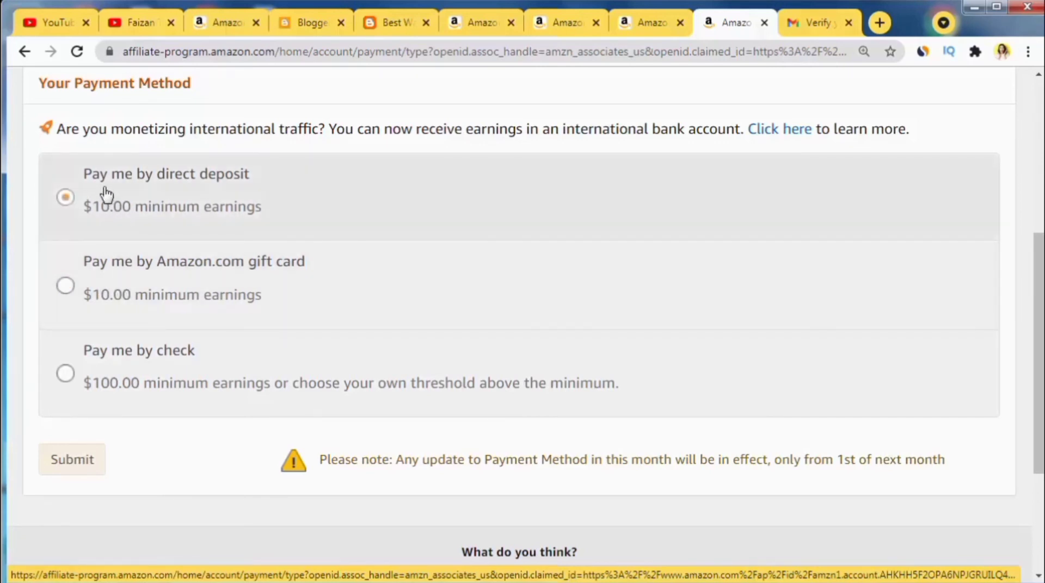
# Step: Choose direct deposit and set its bank location to United States
pyautogui.click(107, 195)
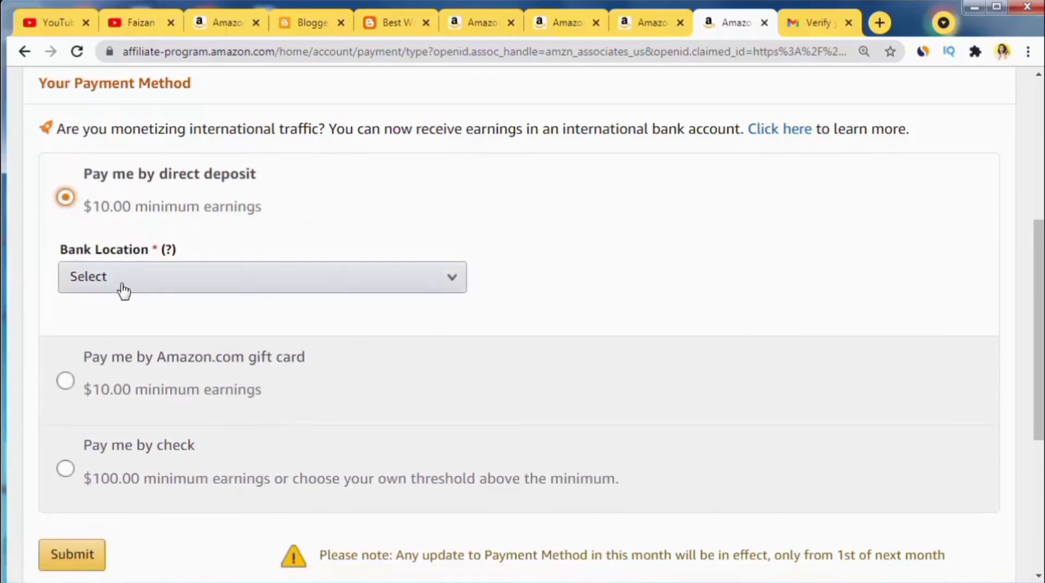
pyautogui.click(126, 283)
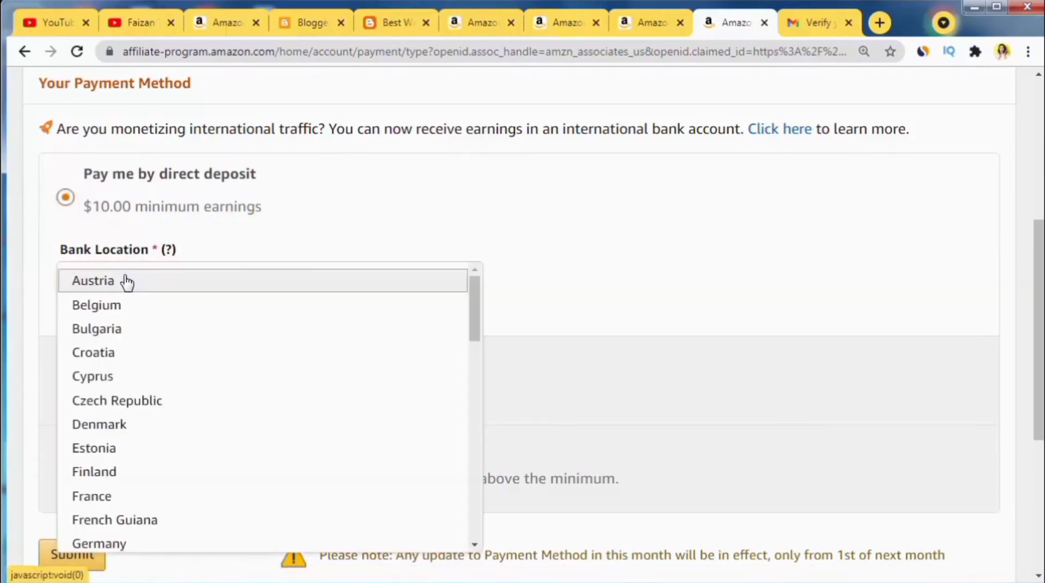
pyautogui.press('p')
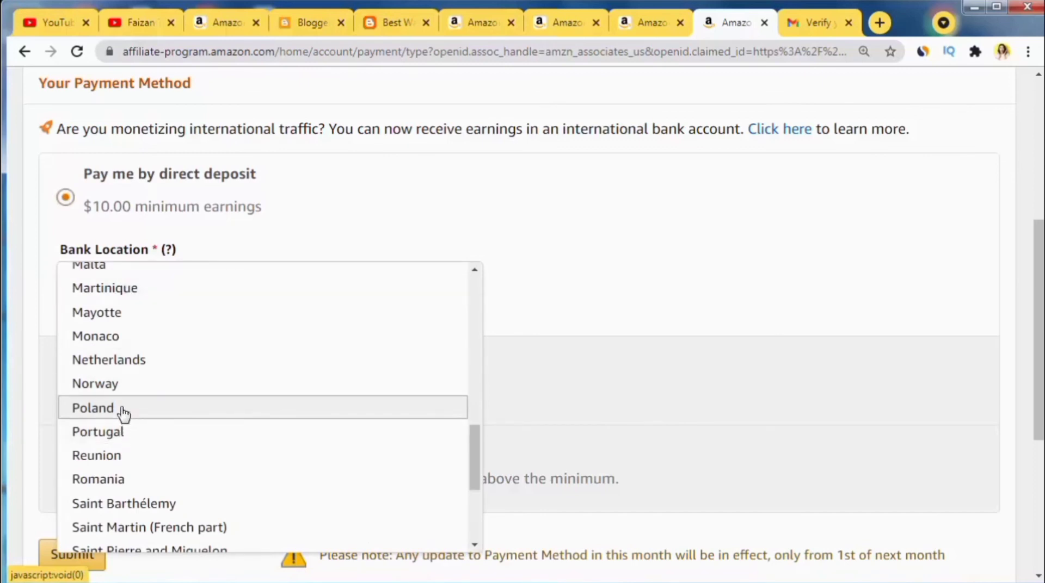
pyautogui.scroll(-2, 133, 463)
pyautogui.scroll(5, 136, 462)
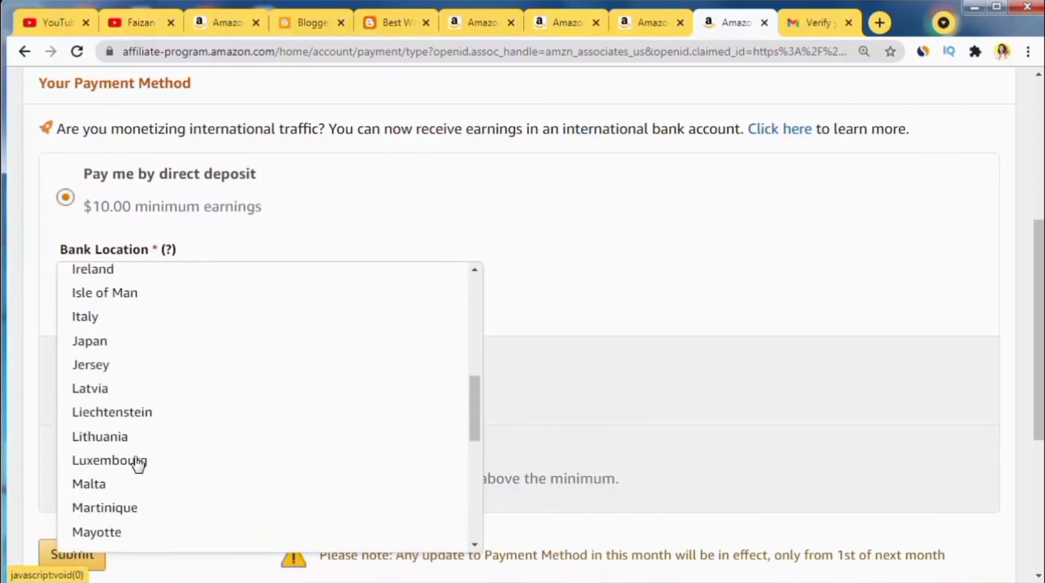
pyautogui.scroll(4, 137, 465)
pyautogui.scroll(-5, 136, 464)
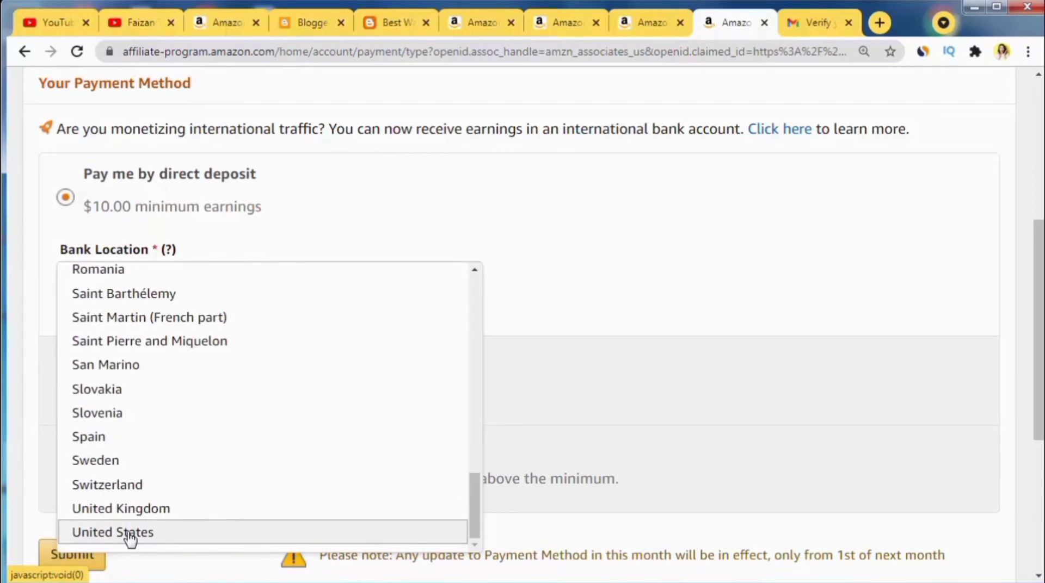
pyautogui.click(130, 533)
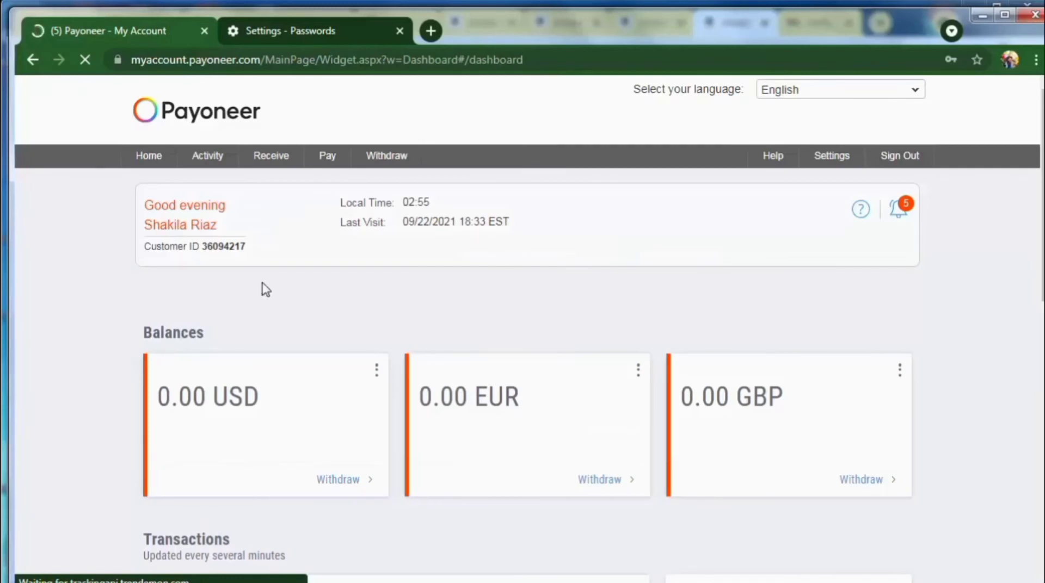
# Step: Accept the saved Payoneer password update and view the approved USA receiving account's bank details
pyautogui.click(819, 289)
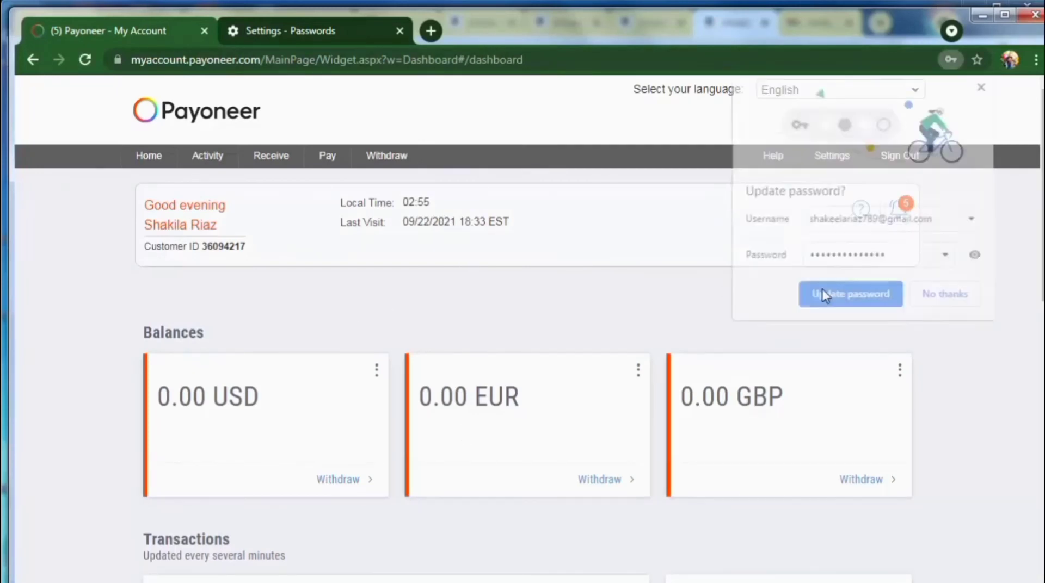
pyautogui.moveTo(313, 161)
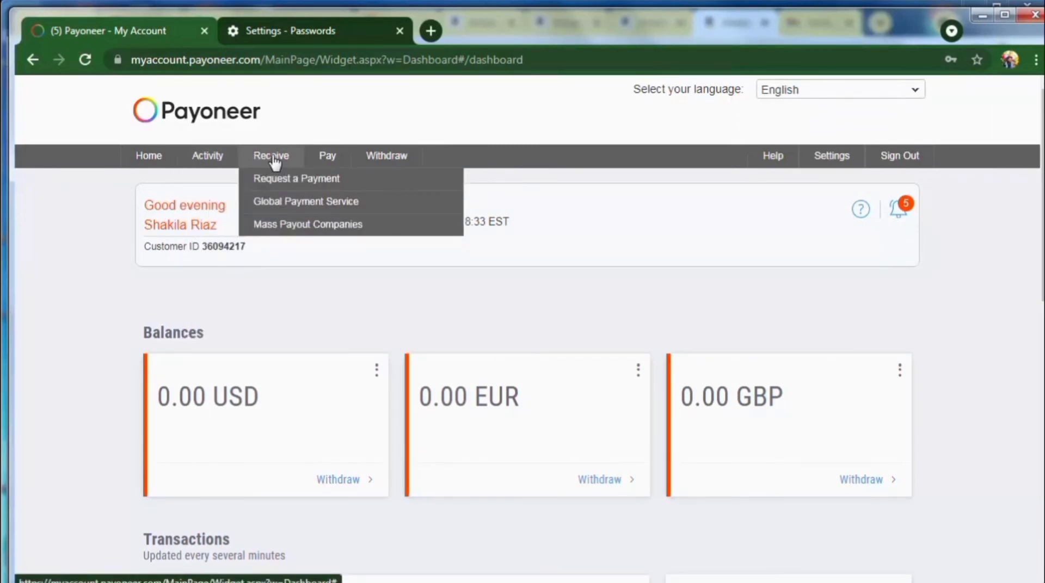
pyautogui.click(279, 207)
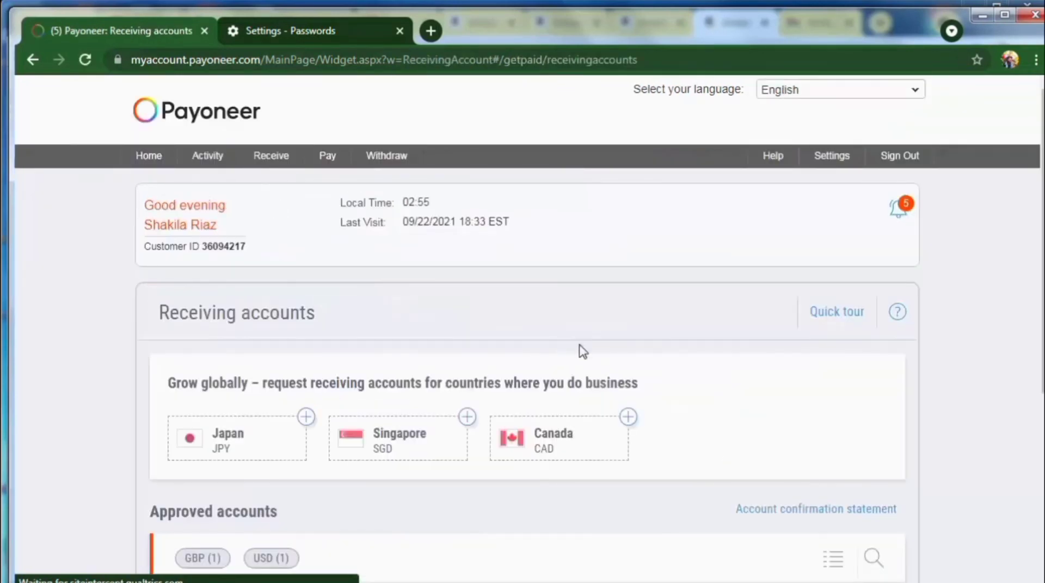
pyautogui.scroll(-1, 1003, 375)
pyautogui.scroll(-5, 1004, 375)
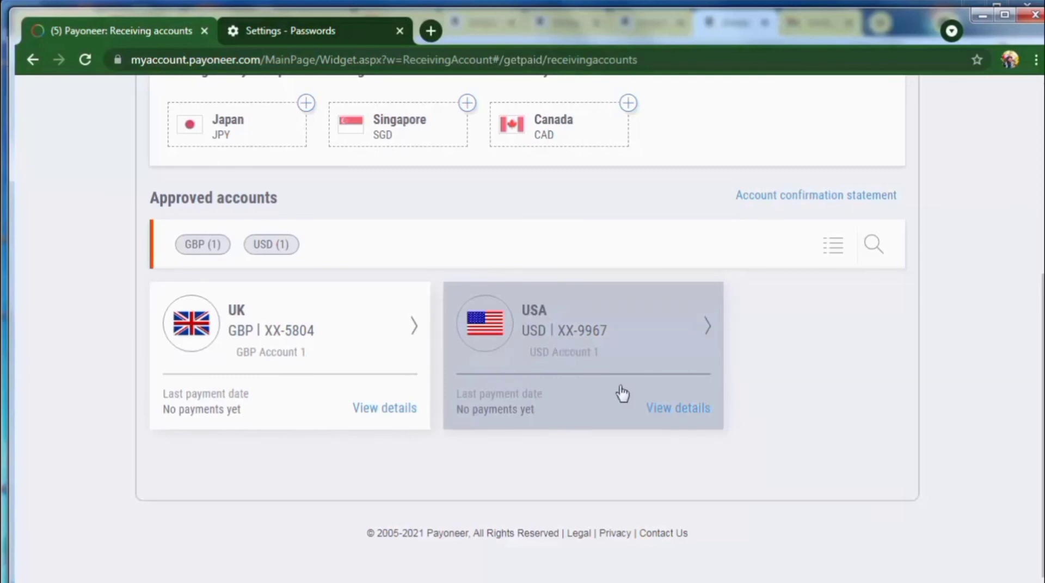
pyautogui.click(685, 412)
pyautogui.scroll(-3, 687, 418)
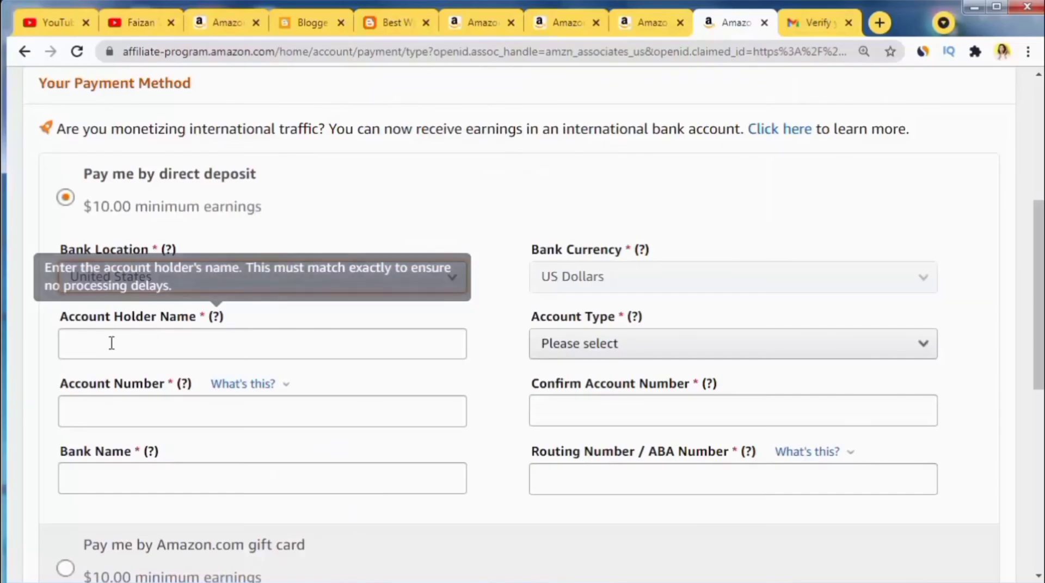
# Step: Paste Payoneer's beneficiary name as the account holder and set account type to Checking
pyautogui.click(97, 341)
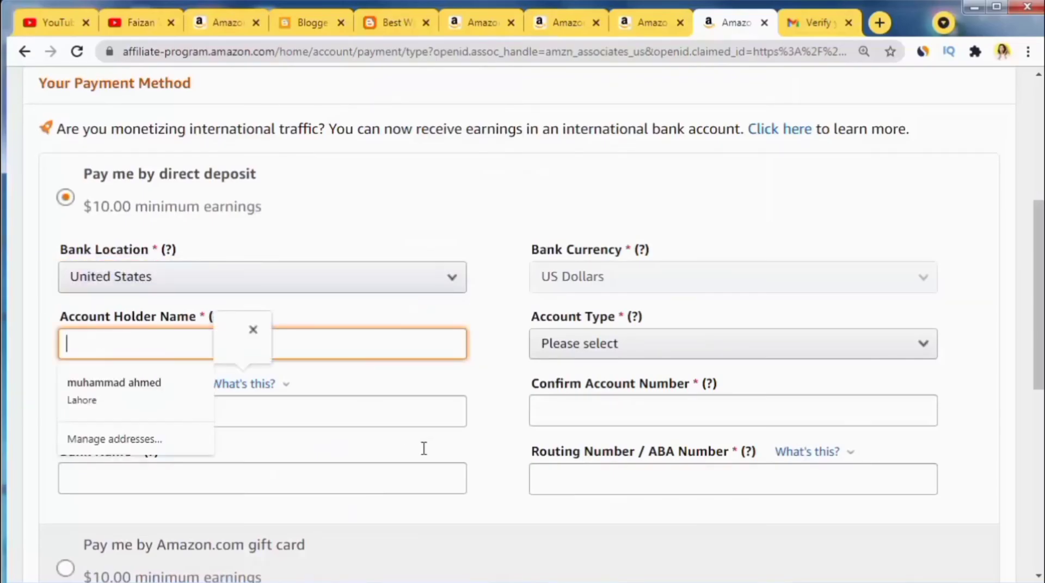
pyautogui.hotkey('alt', 'Tab')
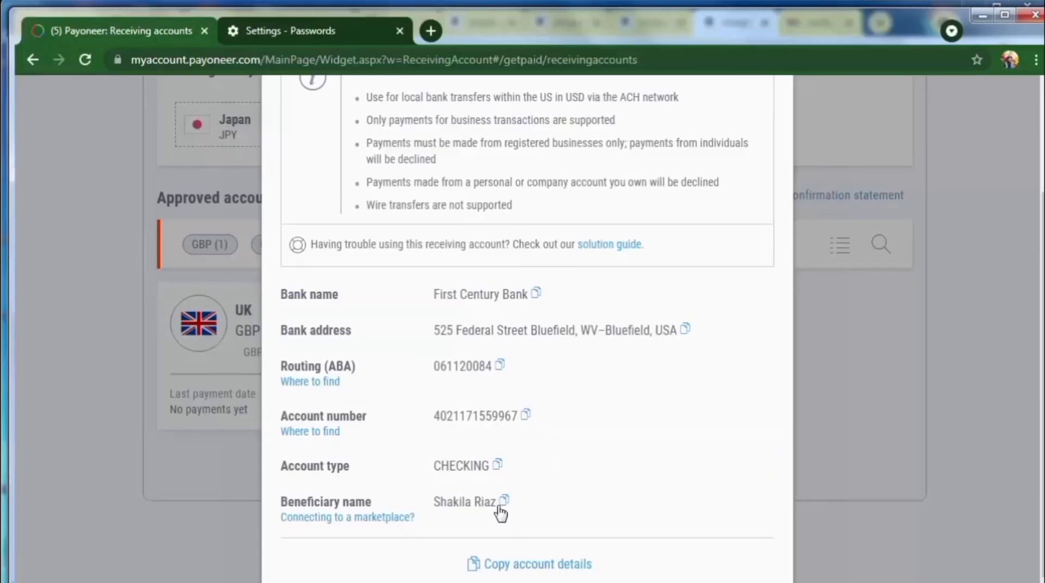
pyautogui.click(503, 501)
pyautogui.hotkey('alt', 'Tab')
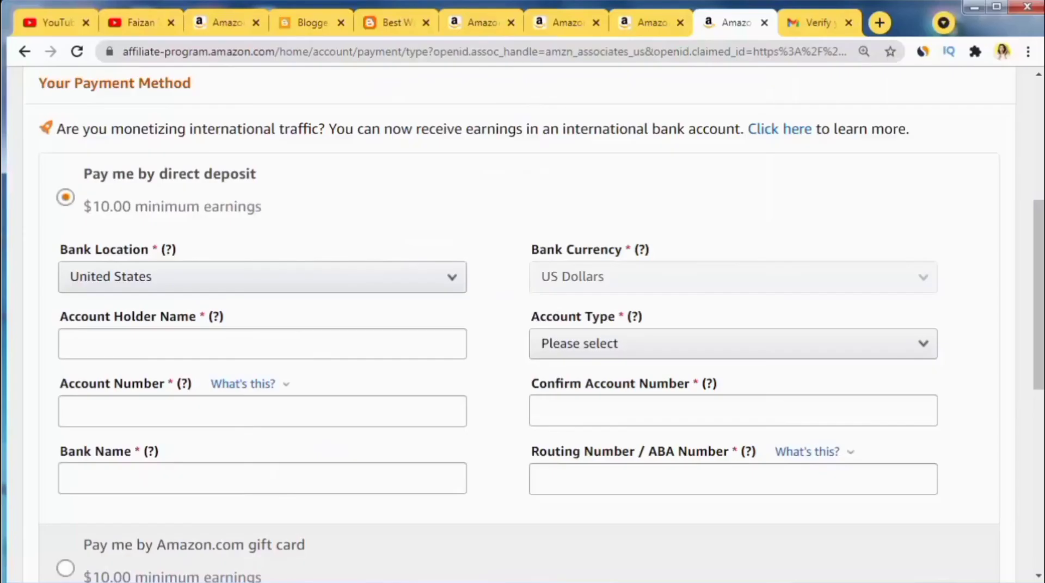
pyautogui.click(173, 343)
pyautogui.hotkey('ctrl', 'v')
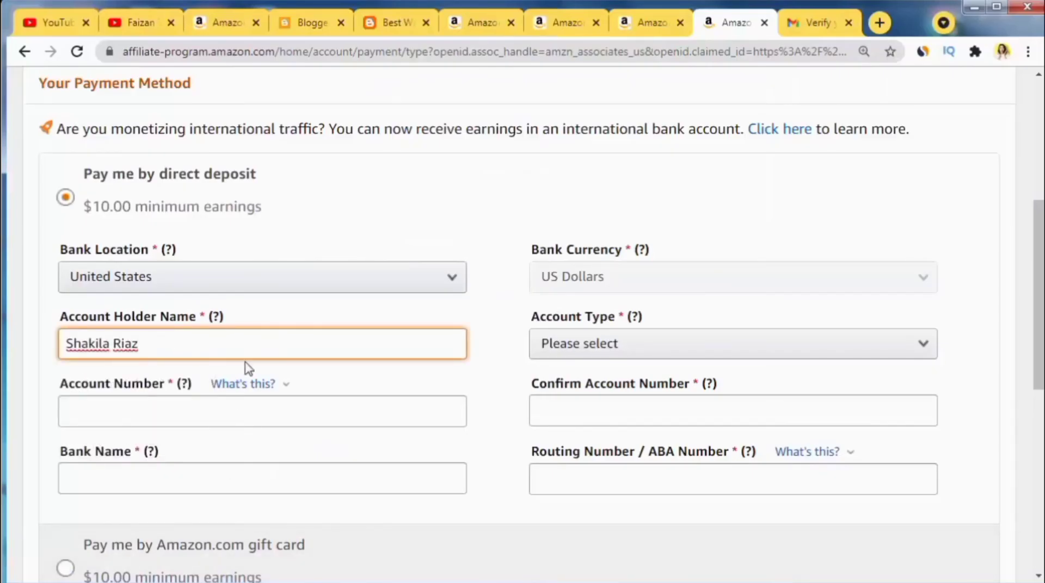
pyautogui.click(330, 566)
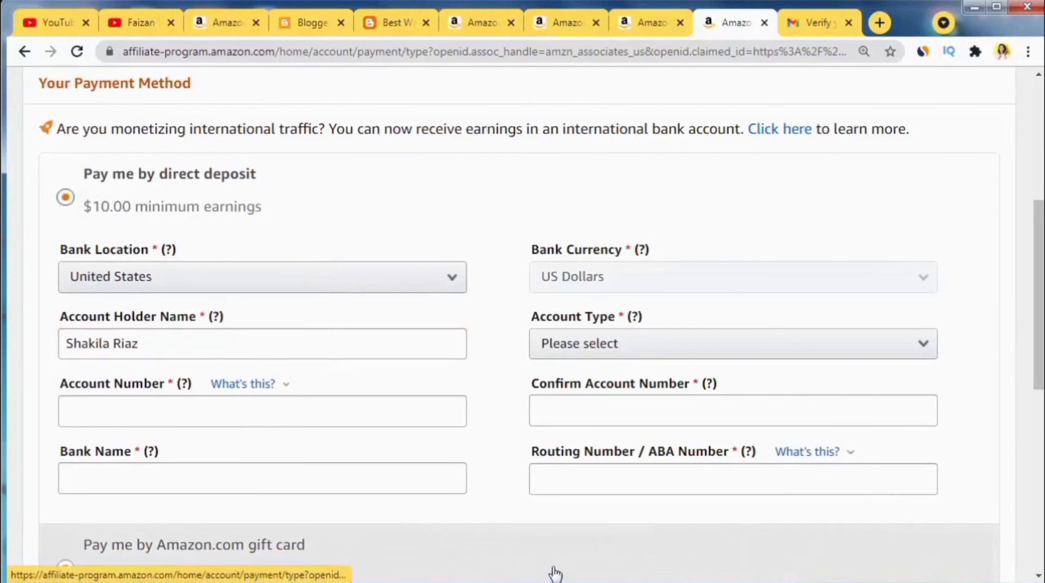
pyautogui.click(576, 349)
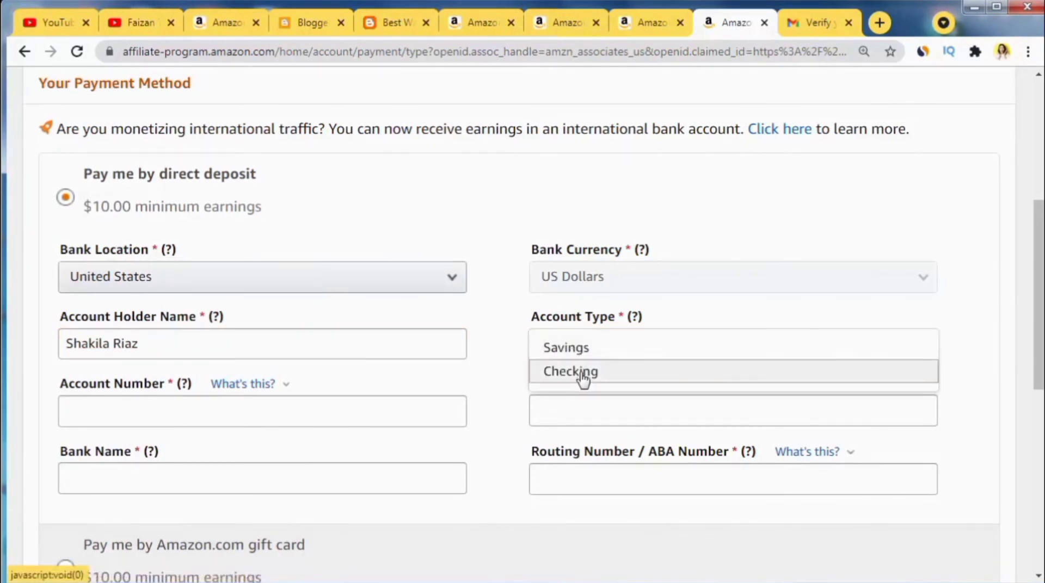
pyautogui.click(580, 373)
# Step: Copy the account number and the bank name First Century Bank from Payoneer into the form
pyautogui.hotkey('alt', 'Tab')
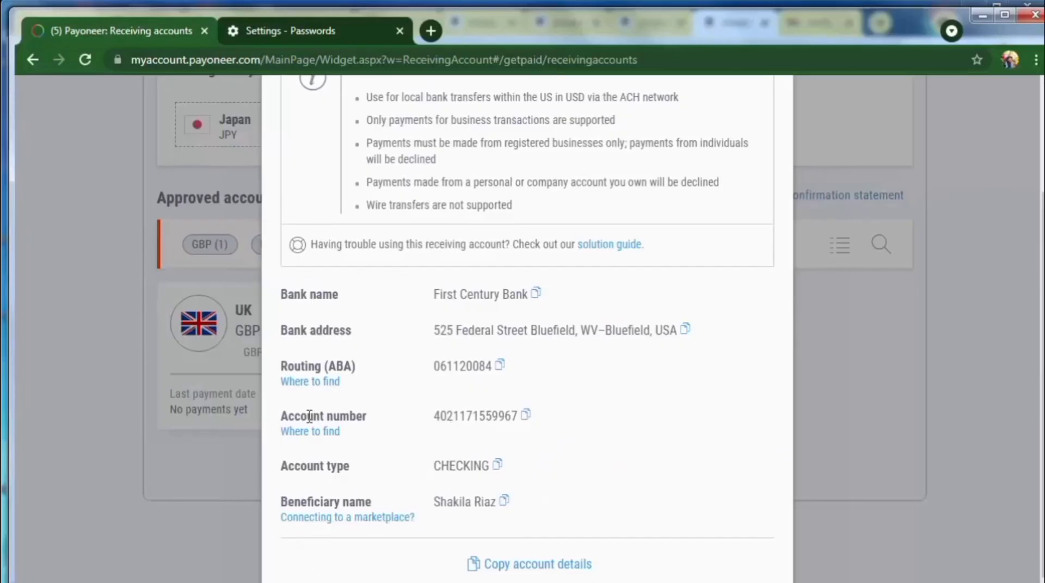
pyautogui.click(526, 415)
pyautogui.hotkey('alt', 'Tab')
pyautogui.click(138, 412)
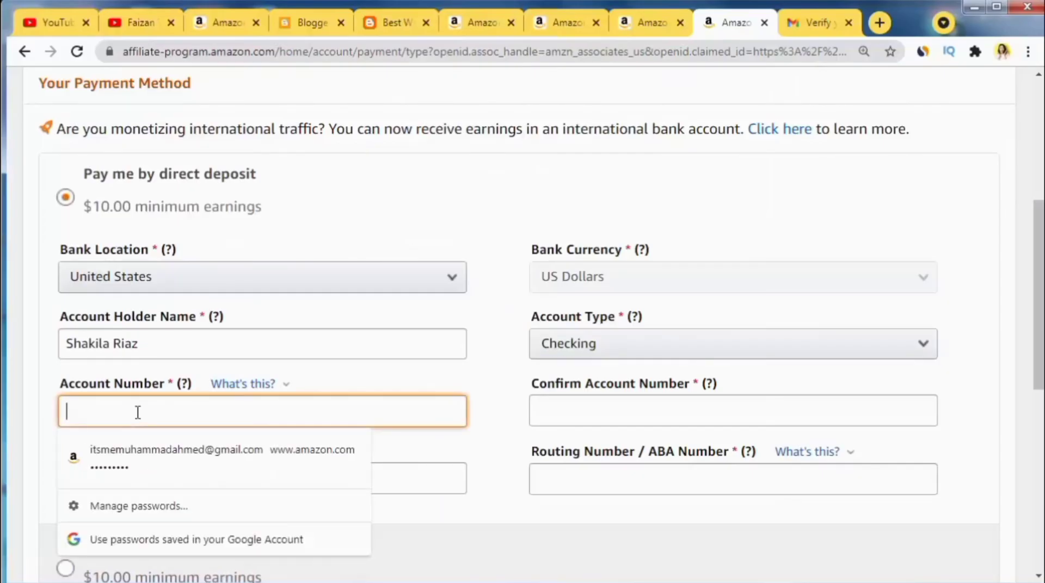
pyautogui.hotkey('ctrl', 'v')
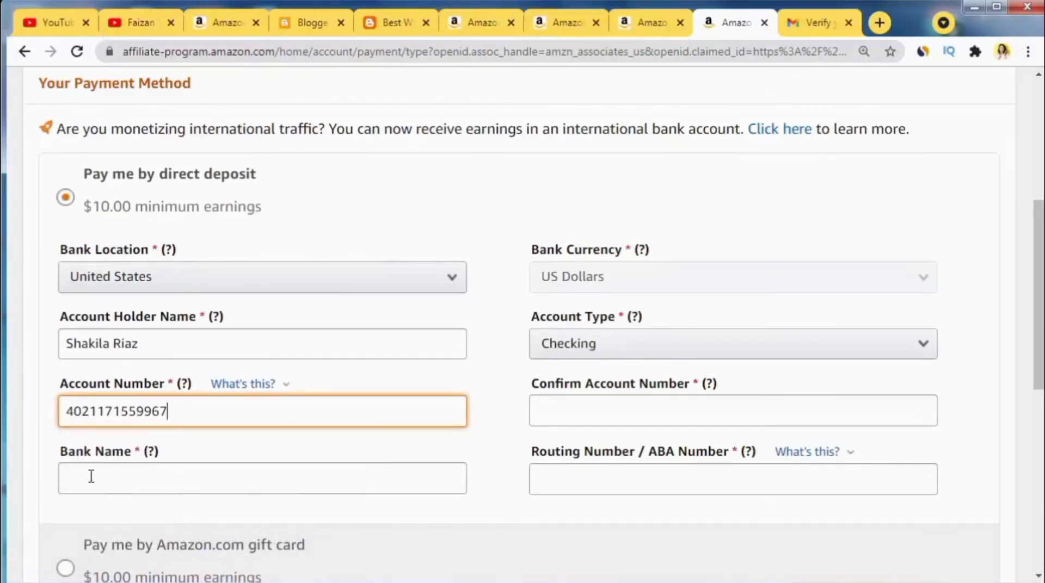
pyautogui.hotkey('alt', 'Tab')
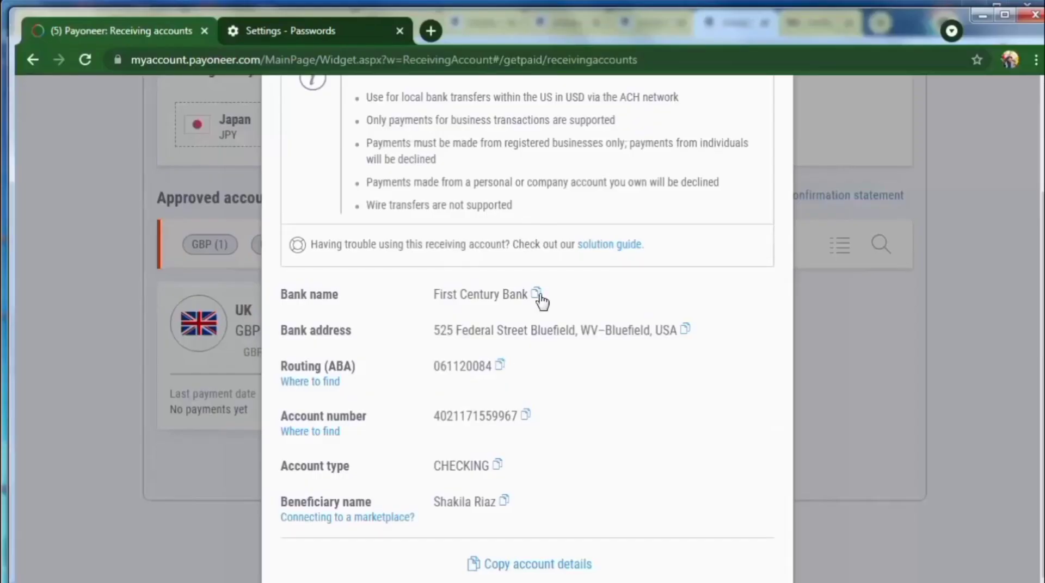
pyautogui.click(538, 295)
pyautogui.hotkey('alt', 'Tab')
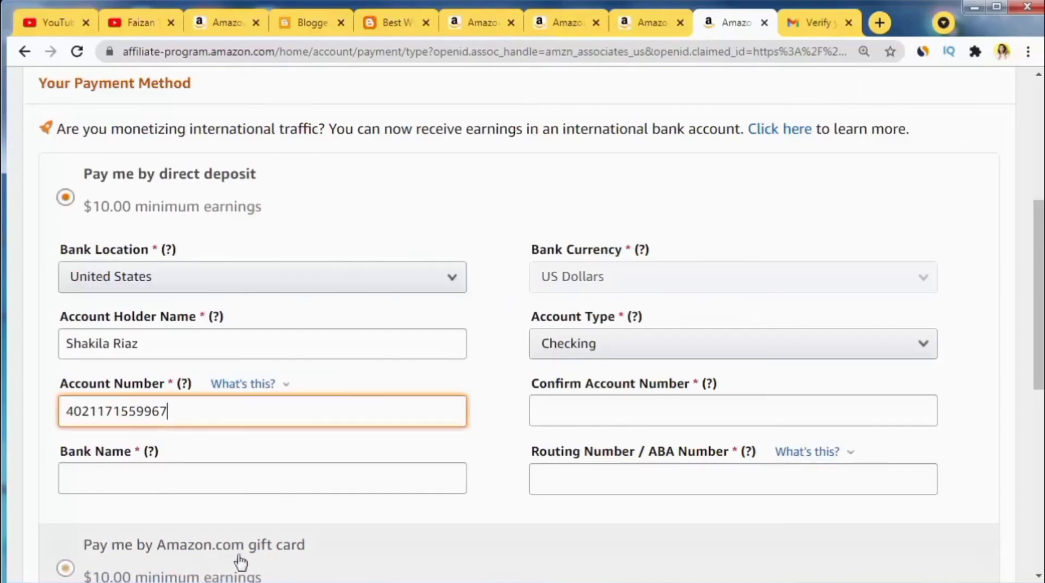
pyautogui.click(166, 488)
pyautogui.hotkey('ctrl', 'v')
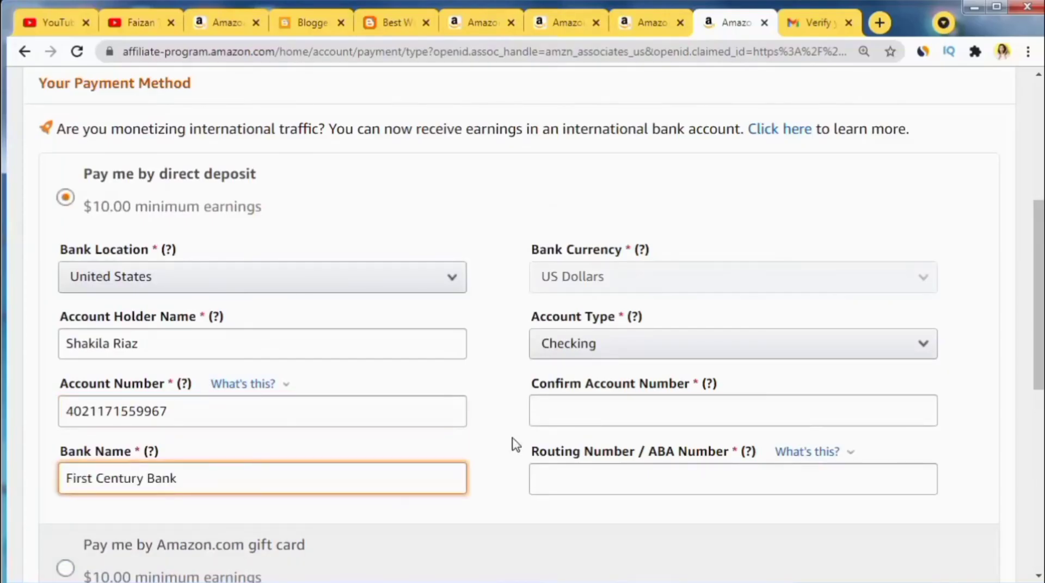
# Step: Fill the confirm account number field and paste Payoneer's routing number
pyautogui.click(237, 418)
pyautogui.hotkey('ctrl', 'a')
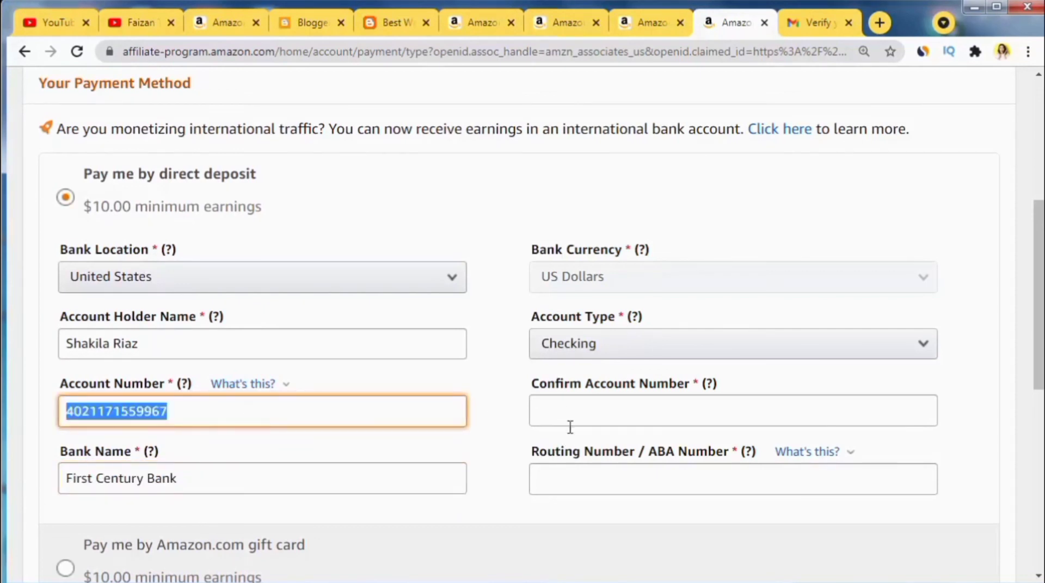
pyautogui.click(570, 413)
pyautogui.hotkey('ctrl', 'v')
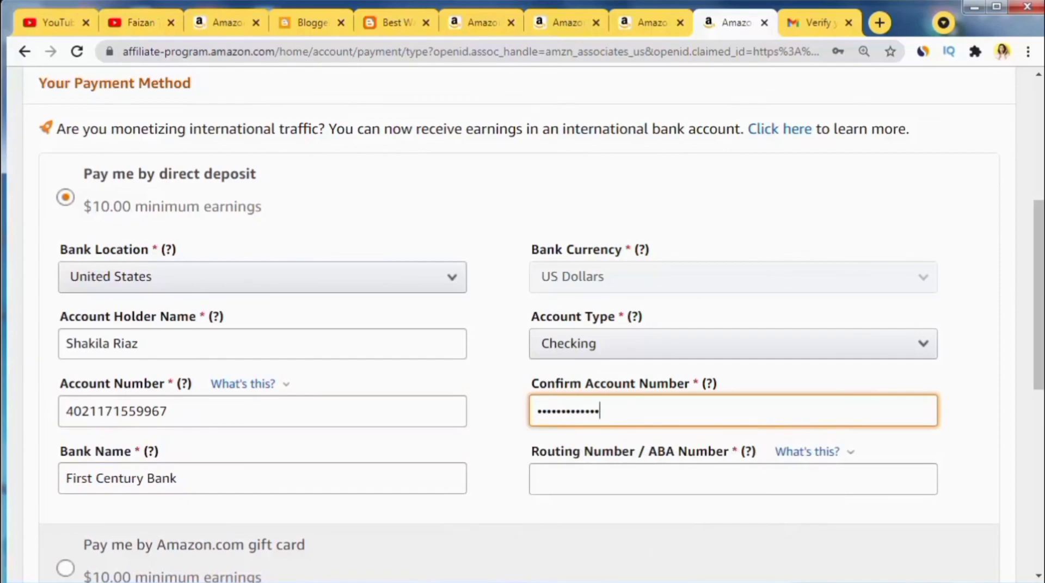
pyautogui.hotkey('alt', 'Tab')
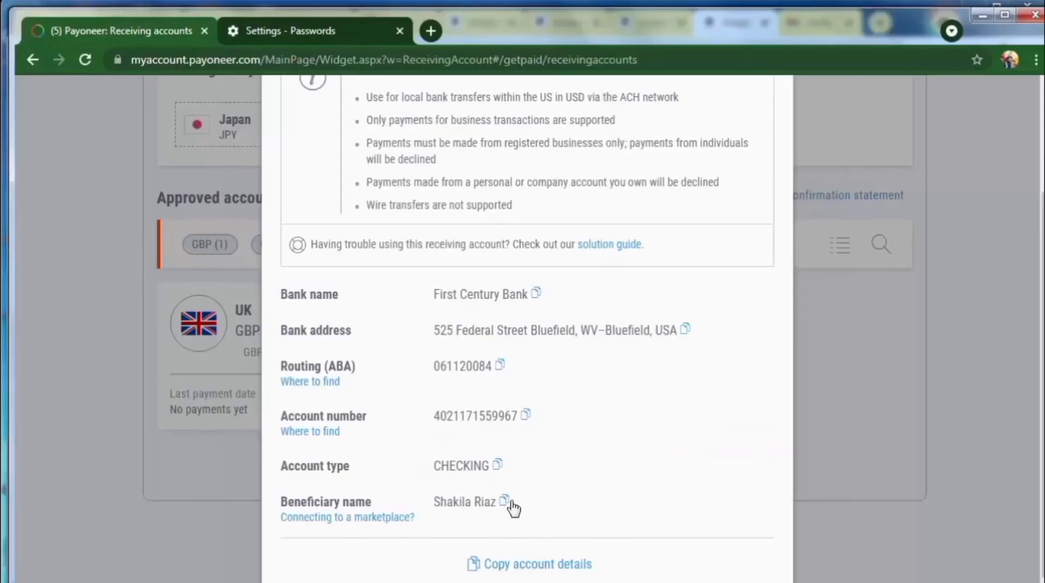
pyautogui.click(501, 369)
pyautogui.hotkey('alt', 'Tab')
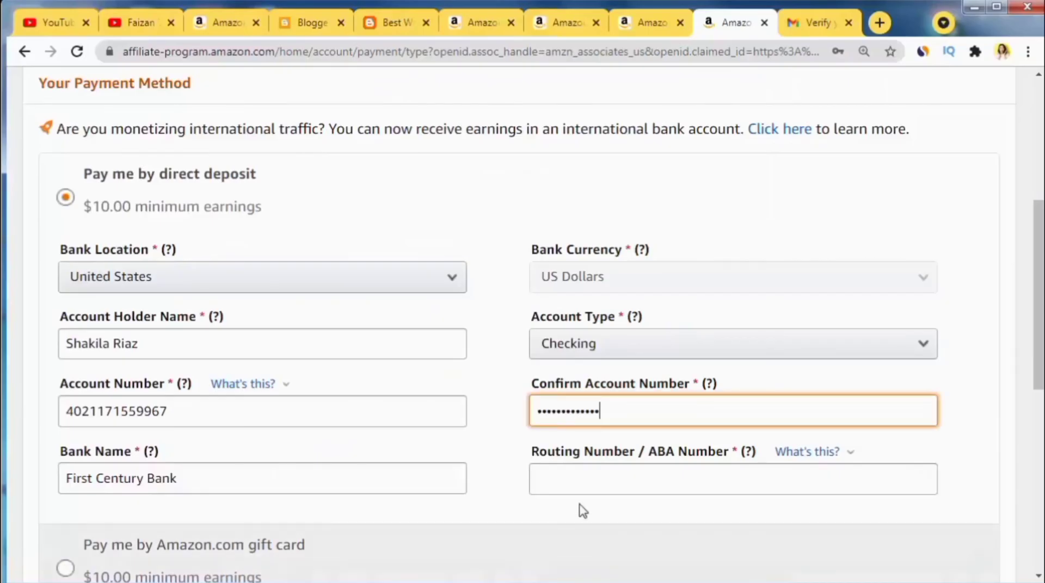
pyautogui.click(614, 481)
pyautogui.hotkey('ctrl', 'v')
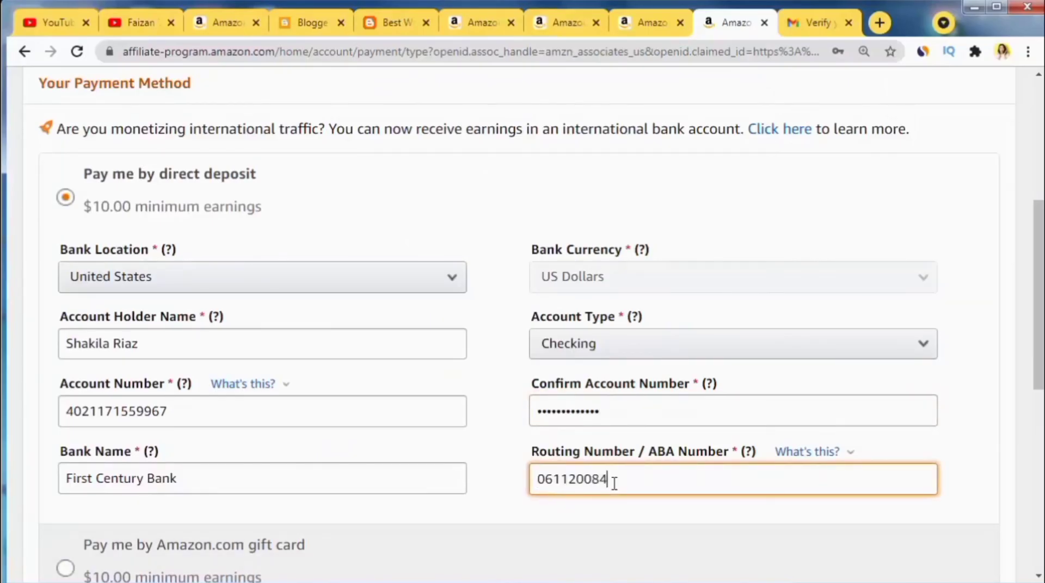
pyautogui.scroll(-2, 452, 539)
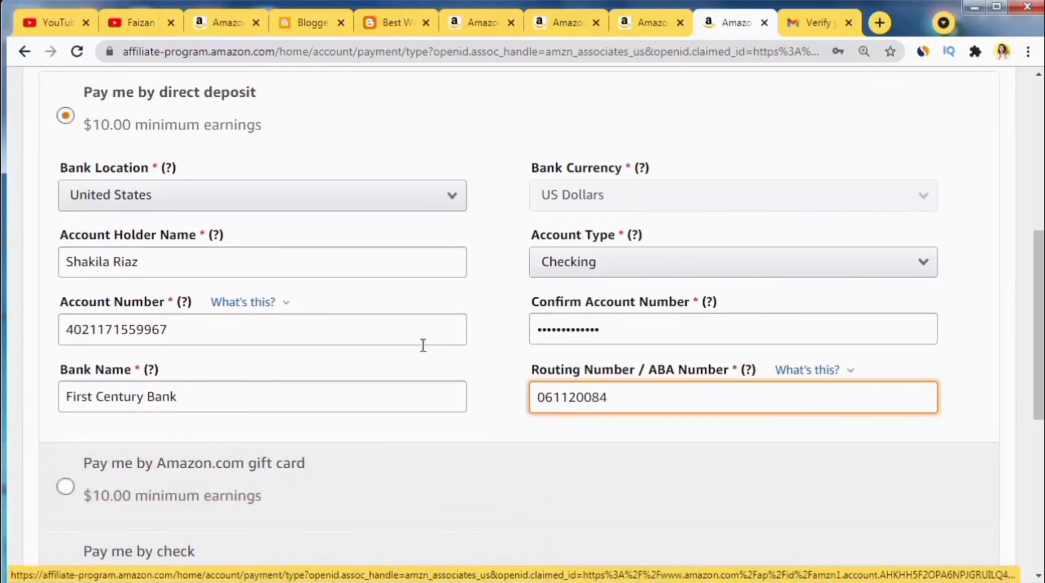
pyautogui.scroll(-3, 446, 396)
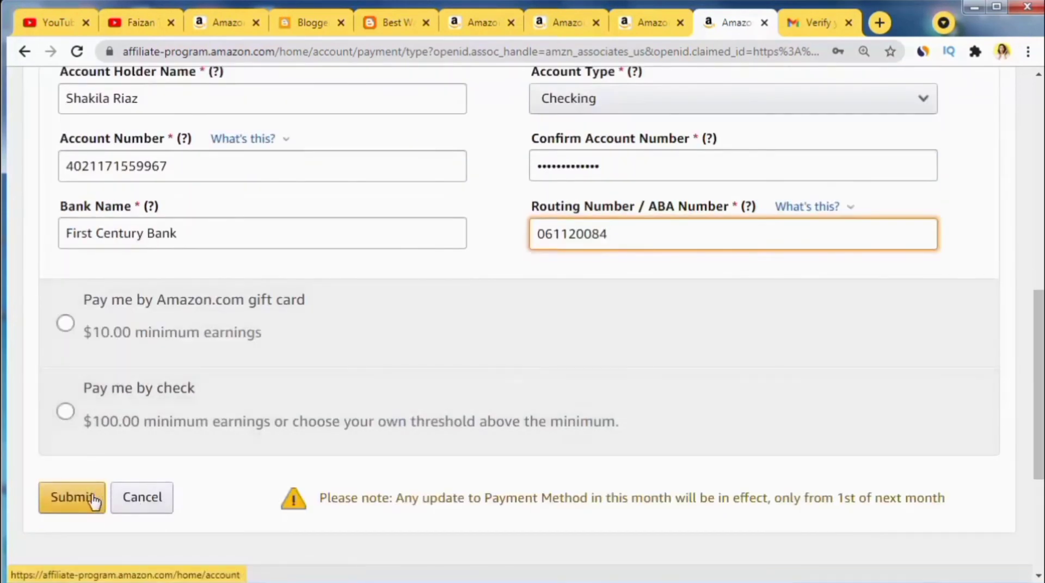
# Step: Submit the direct deposit details, close the Payoneer USA account details, and switch to the Notepad outline
pyautogui.click(86, 501)
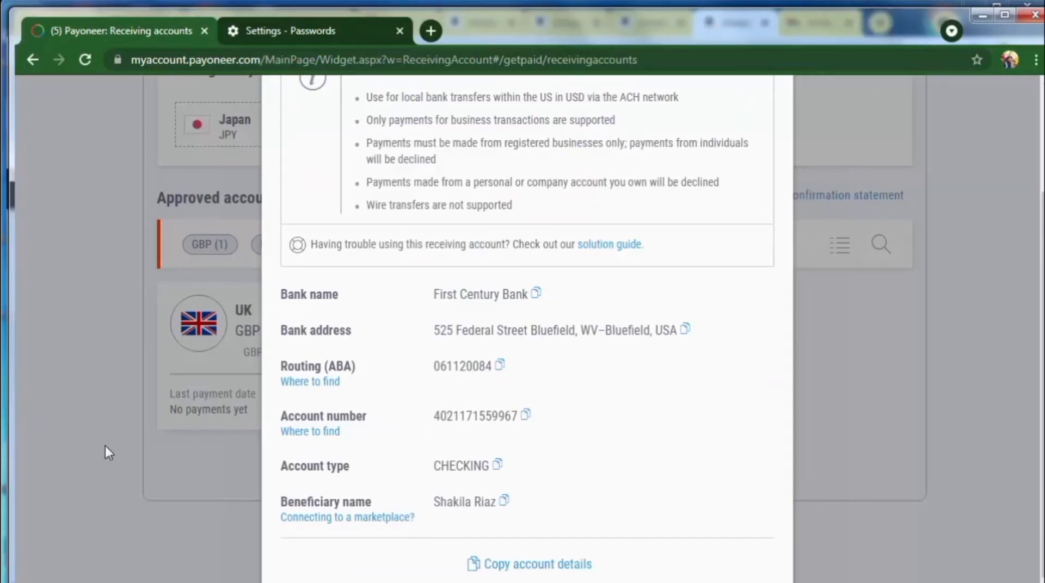
pyautogui.scroll(3, 106, 447)
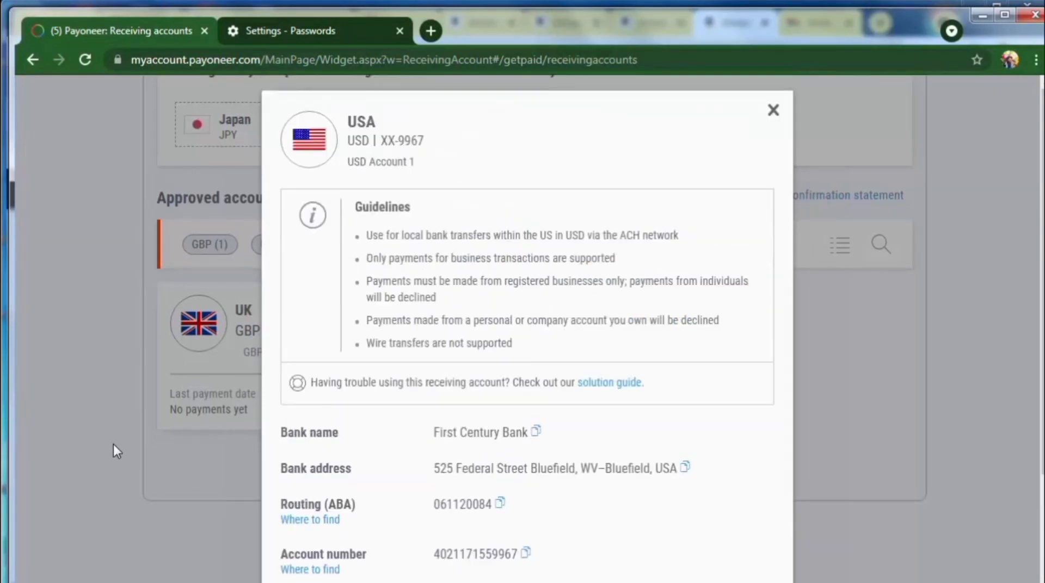
pyautogui.click(774, 109)
pyautogui.scroll(5, 425, 304)
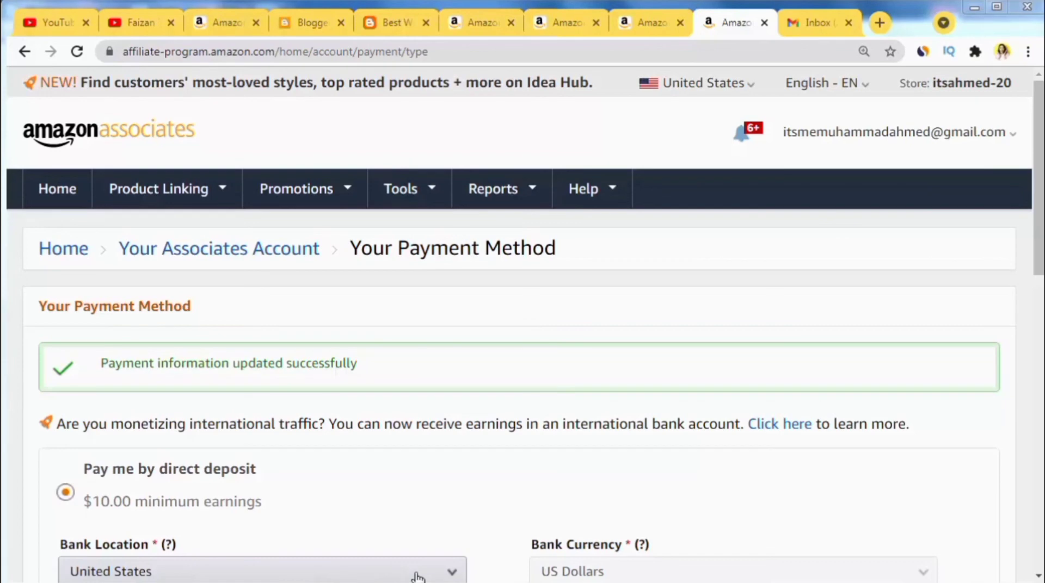
pyautogui.hotkey('alt', 'Tab')
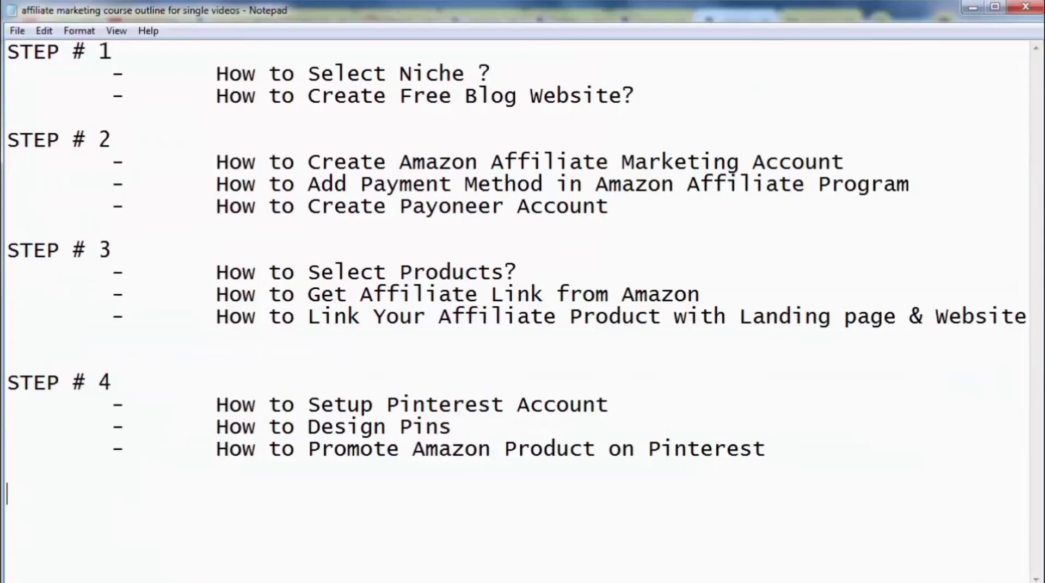
pyautogui.click(255, 207)
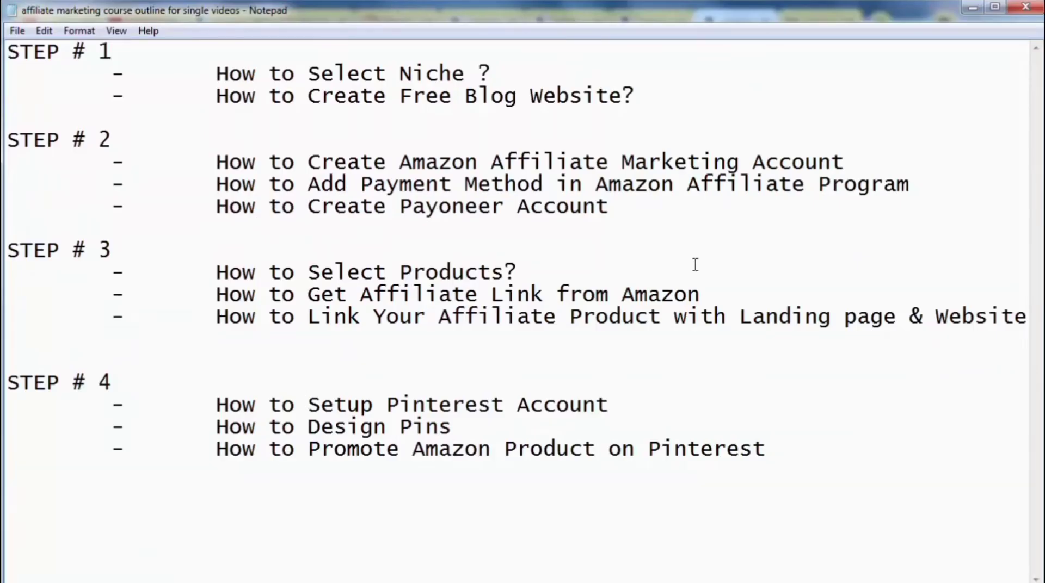